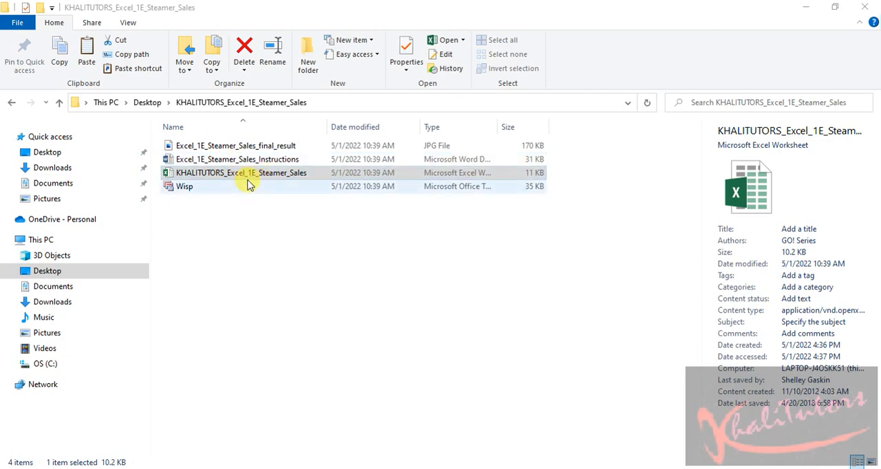
# Open the Excel_1E_Steamer_Sales_Instructions document in Word and the KHALITUTORS_Excel_1E_Steamer_Sales workbook in Excel
pyautogui.click(215, 177)
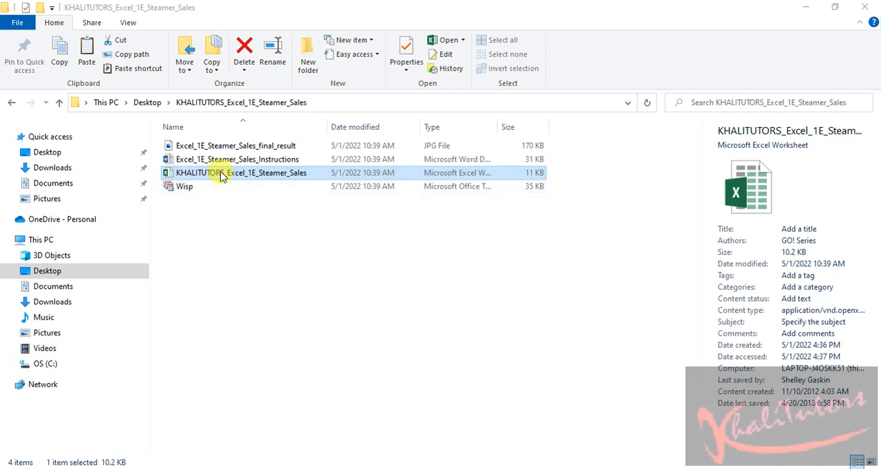
pyautogui.doubleClick(256, 161)
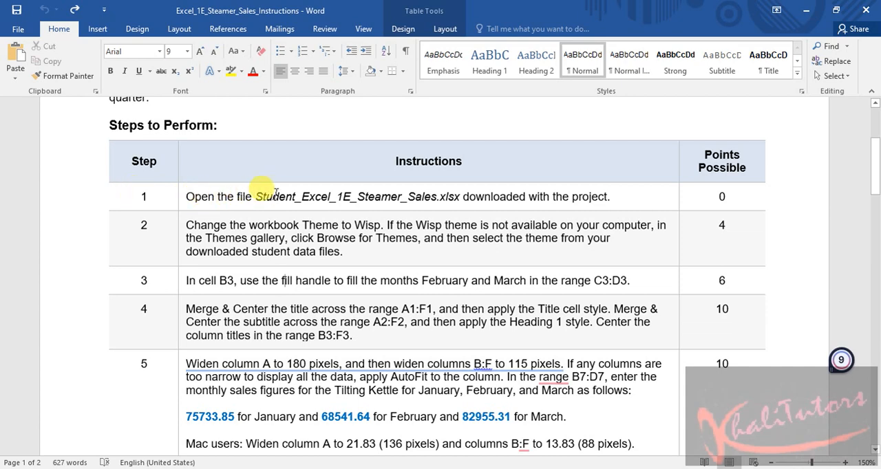
pyautogui.moveTo(296, 197); pyautogui.dragTo(256, 199)
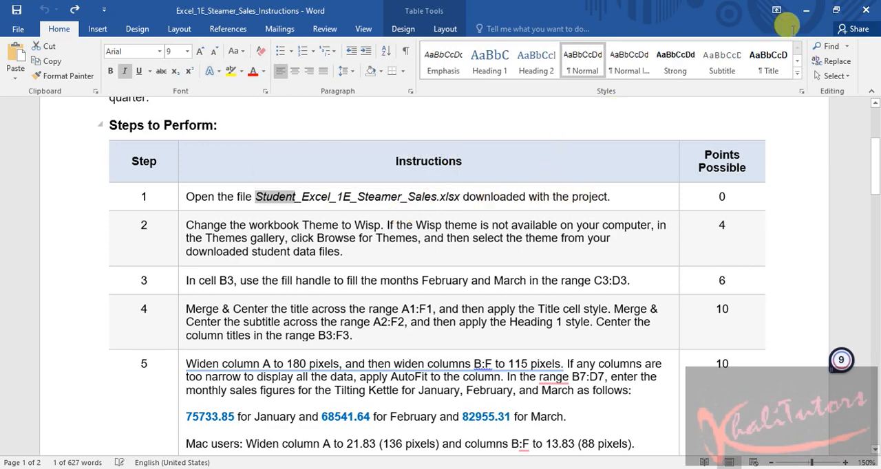
pyautogui.click(805, 11)
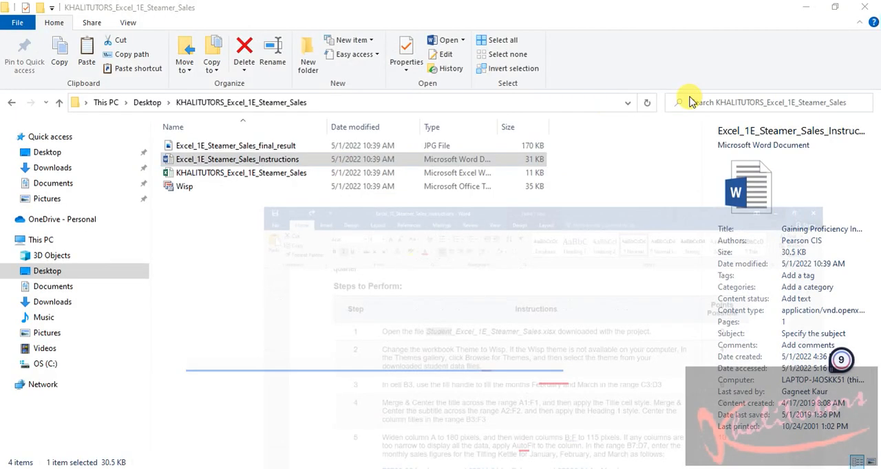
pyautogui.click(260, 178)
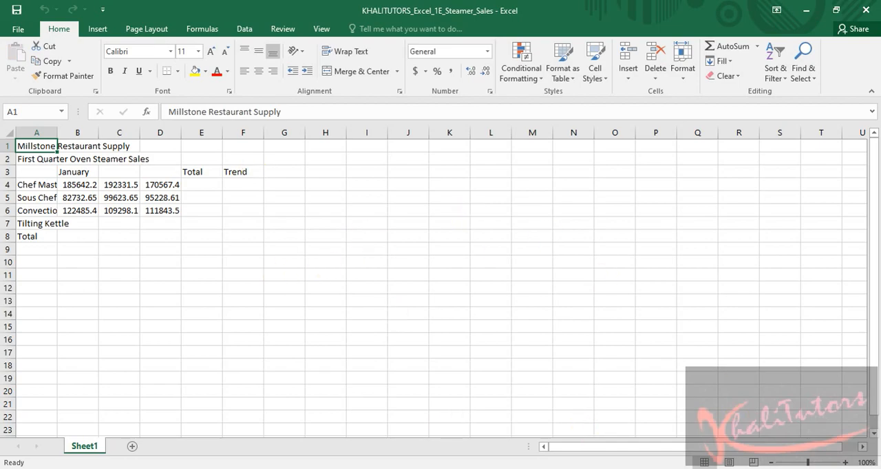
# Switch to the Word instructions and highlight the step 1 text about opening the file in yellow
pyautogui.hotkey('alt', 'Tab')
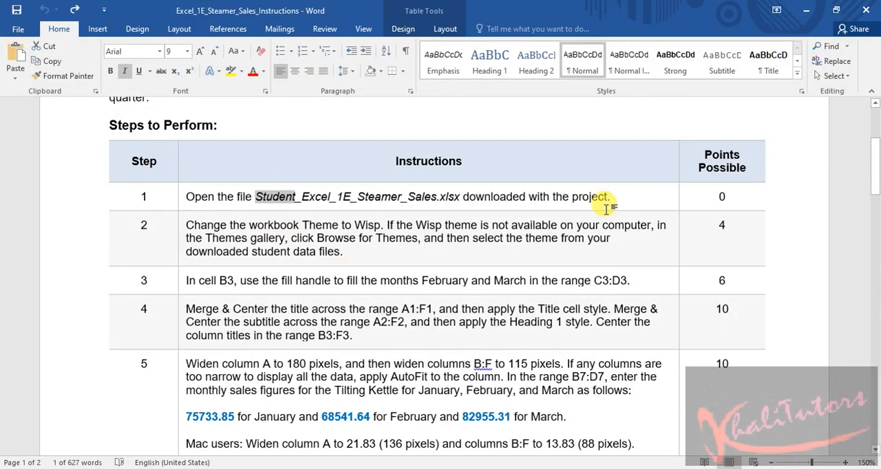
pyautogui.click(616, 201)
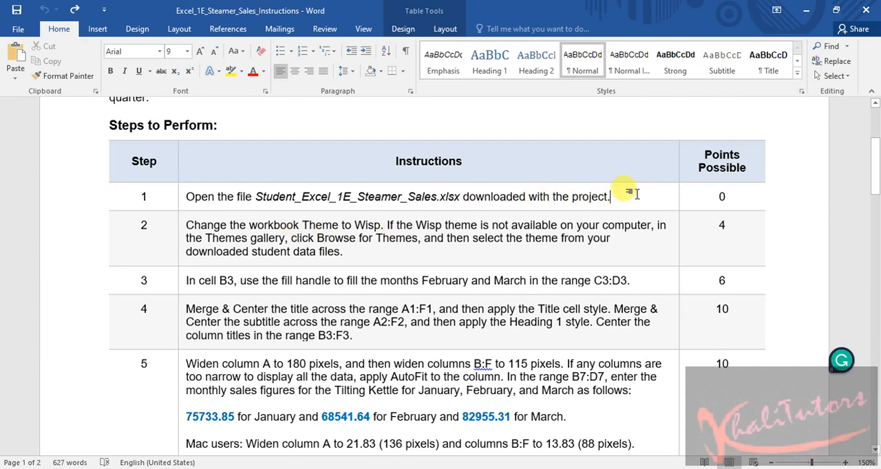
pyautogui.moveTo(620, 196); pyautogui.dragTo(200, 197)
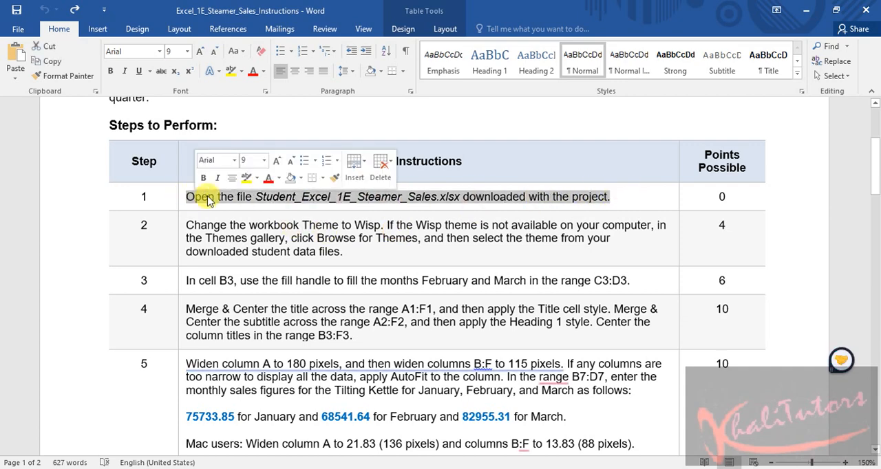
pyautogui.click(247, 179)
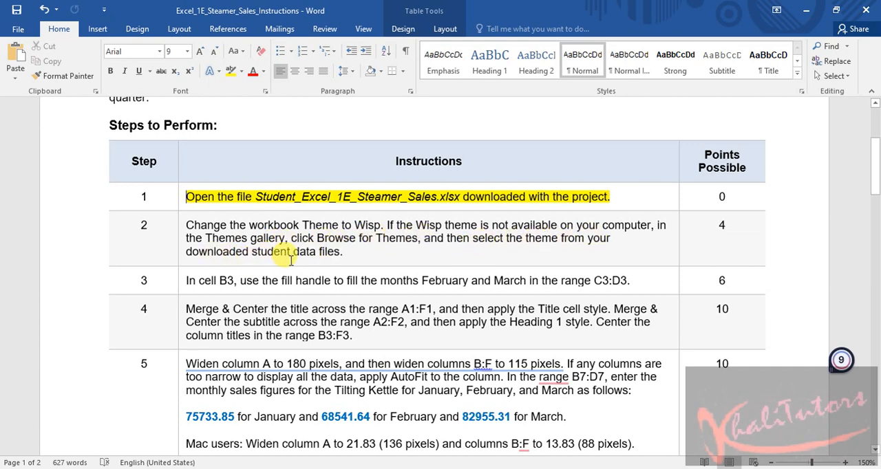
# Switch to the Excel workbook and change its theme to Wisp
pyautogui.click(807, 14)
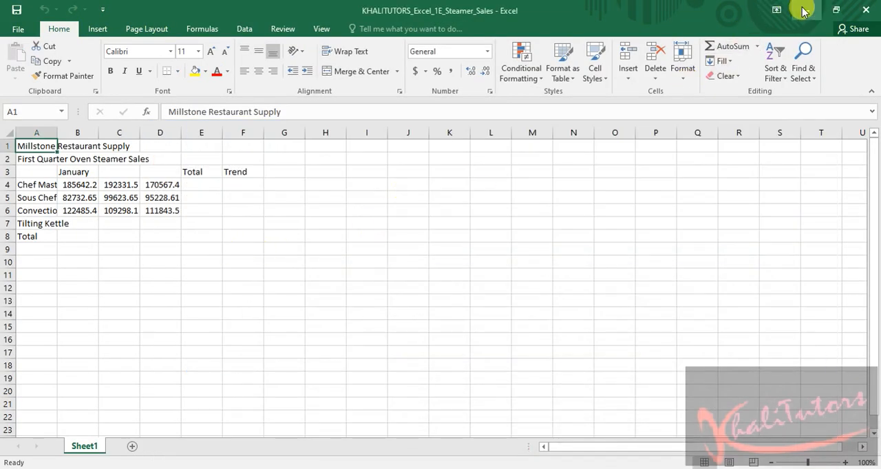
pyautogui.click(803, 11)
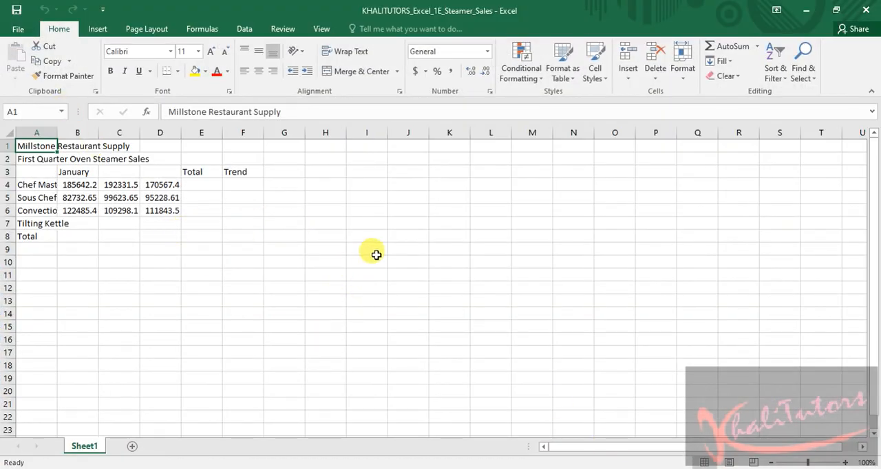
pyautogui.click(149, 31)
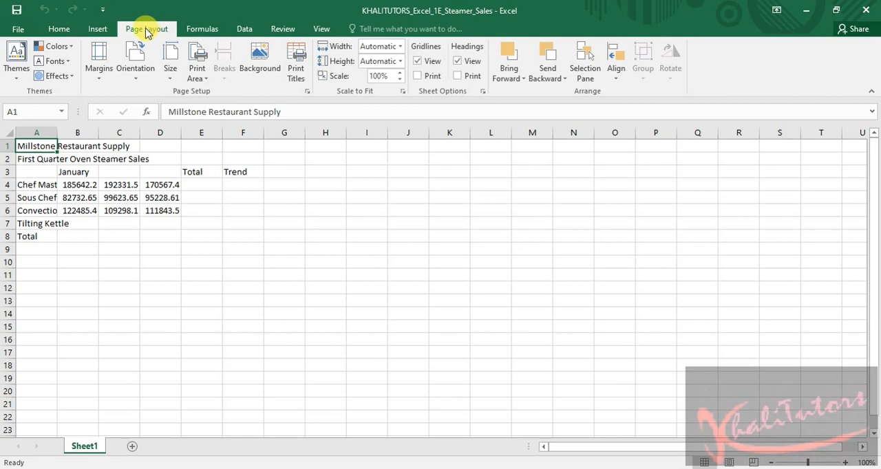
pyautogui.click(17, 69)
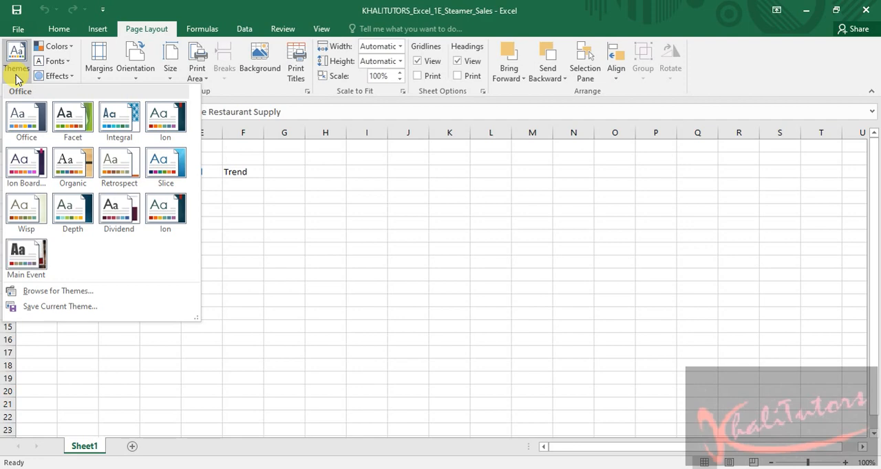
pyautogui.click(26, 216)
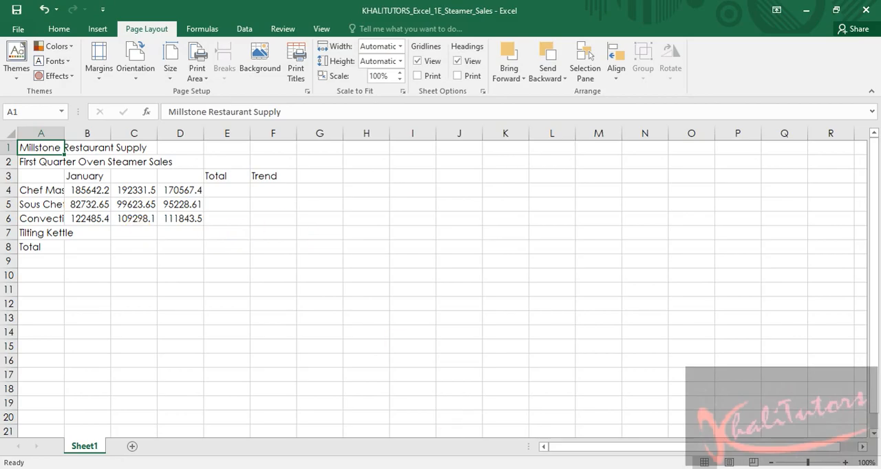
# Switch to the Word instructions and highlight the step 2 text about the workbook theme in yellow
pyautogui.hotkey('alt', 'Tab')
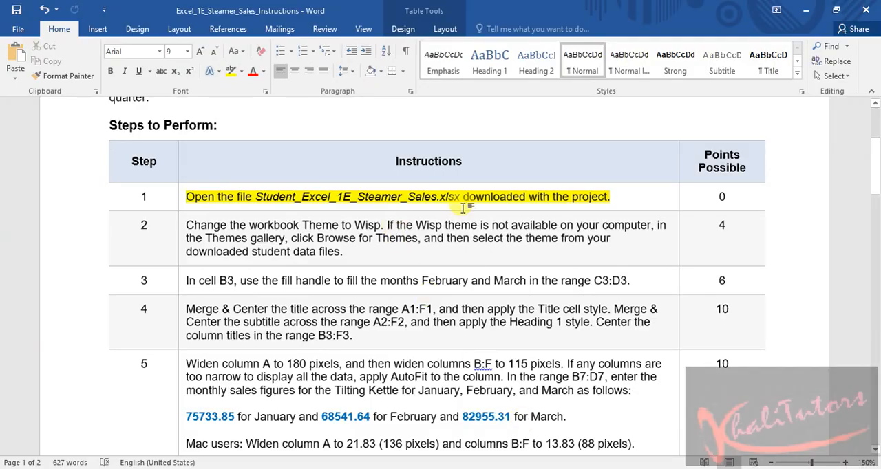
pyautogui.moveTo(343, 252); pyautogui.dragTo(181, 224)
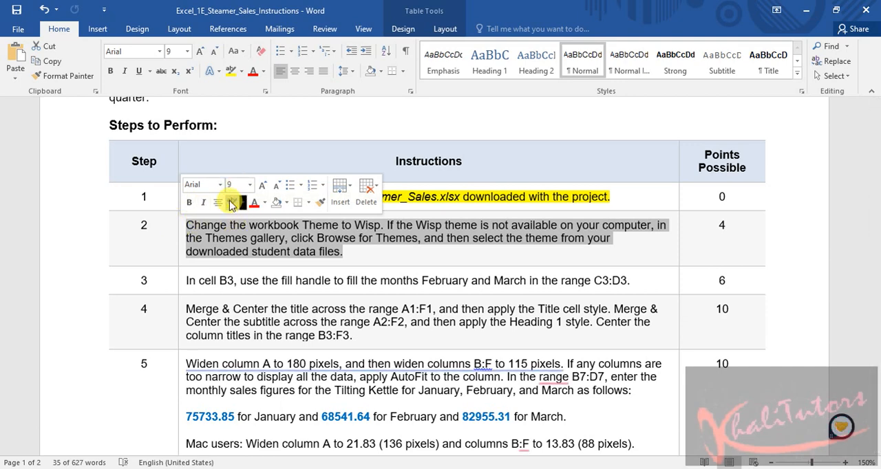
pyautogui.click(232, 202)
pyautogui.click(385, 262)
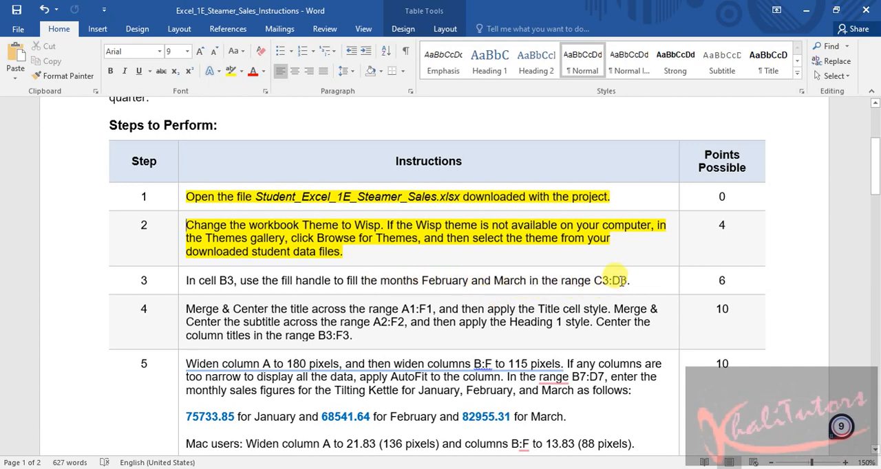
# Switch to the Excel workbook and fill the months February and March into C3:D3 from January in cell B3
pyautogui.click(812, 13)
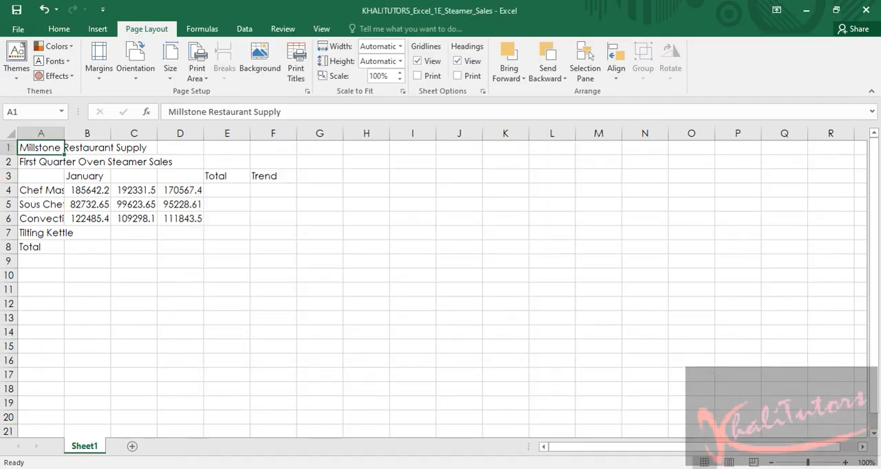
pyautogui.scroll(-3, 216, 322)
pyautogui.scroll(3, 216, 322)
pyautogui.click(259, 242)
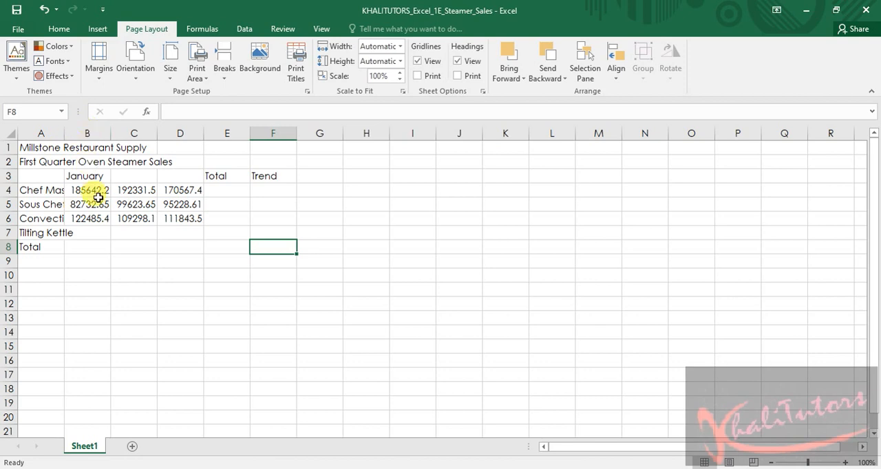
pyautogui.click(91, 176)
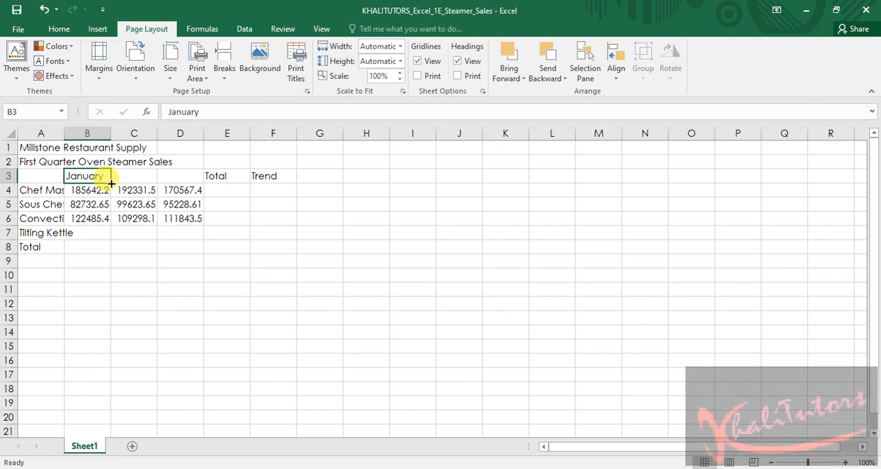
pyautogui.moveTo(111, 183); pyautogui.dragTo(110, 184)
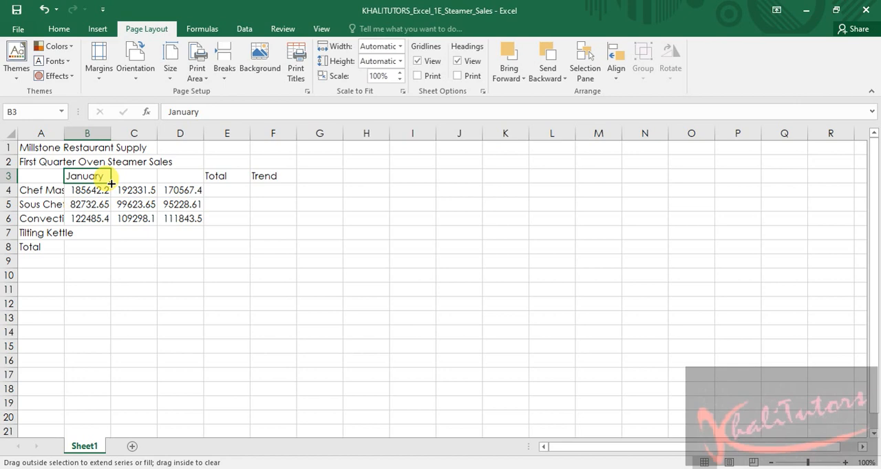
pyautogui.moveTo(110, 184); pyautogui.dragTo(189, 180)
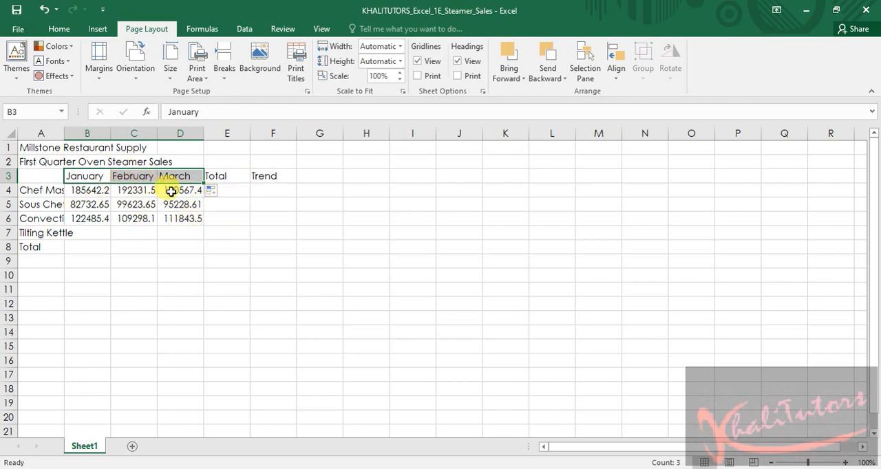
pyautogui.click(221, 267)
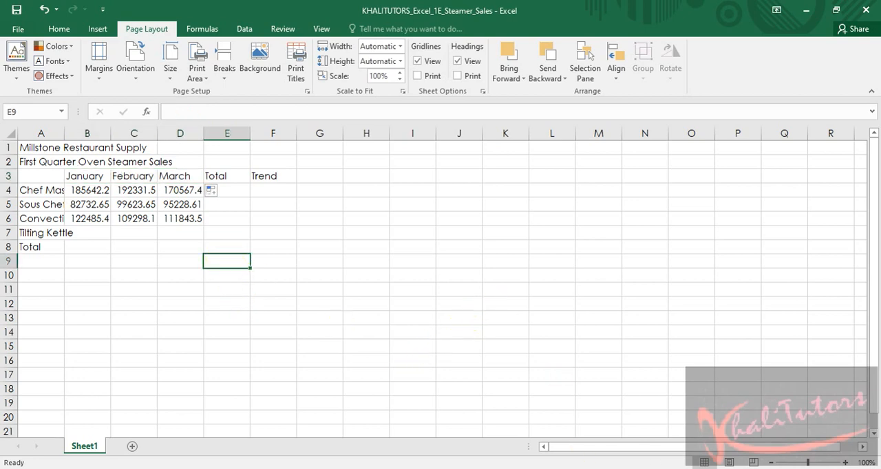
# Switch to the Word instructions and highlight the step 3 text about filling the months in yellow
pyautogui.hotkey('alt', 'Tab')
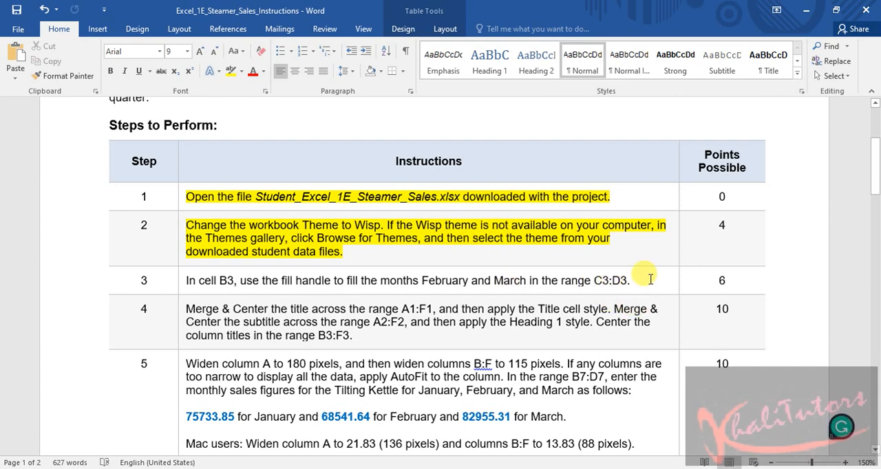
pyautogui.moveTo(651, 278); pyautogui.dragTo(191, 282)
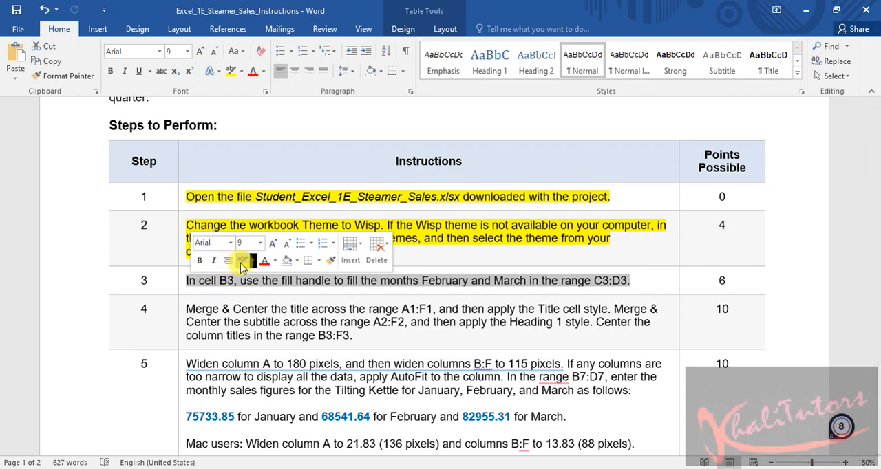
pyautogui.click(253, 259)
# Read step 4 and select its first sentence, about merging the title across A1:F1 and applying the Title style
pyautogui.scroll(-4, 447, 233)
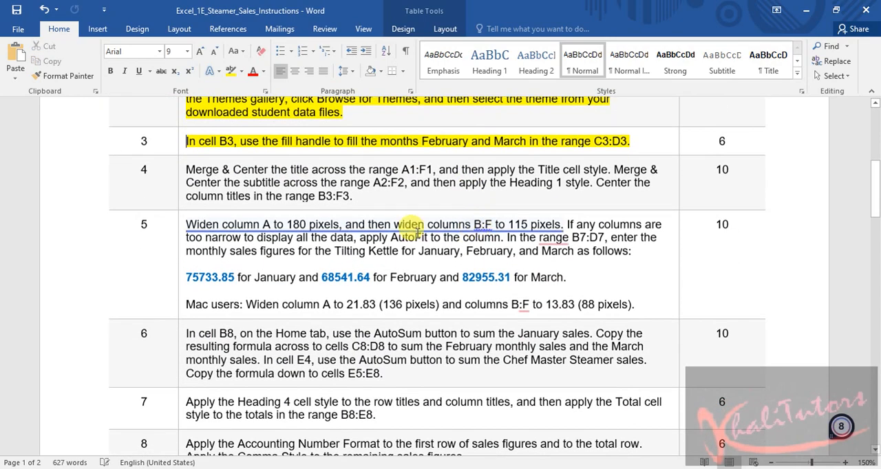
pyautogui.moveTo(237, 215)
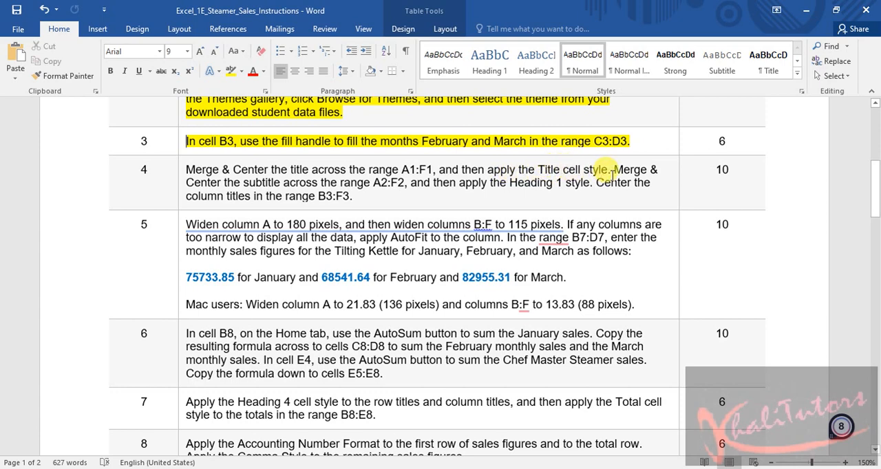
pyautogui.moveTo(606, 172); pyautogui.dragTo(195, 175)
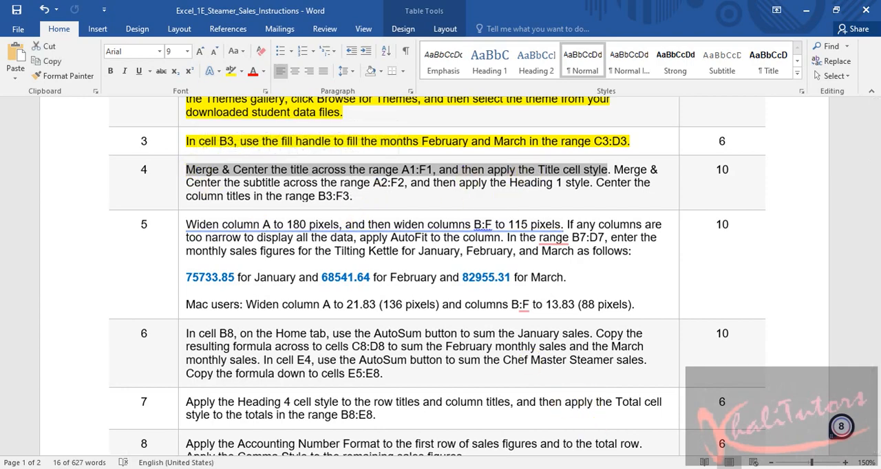
# Switch to the Excel workbook, merge and center the title across A1:F1, and apply the Title cell style
pyautogui.hotkey('alt', 'Tab')
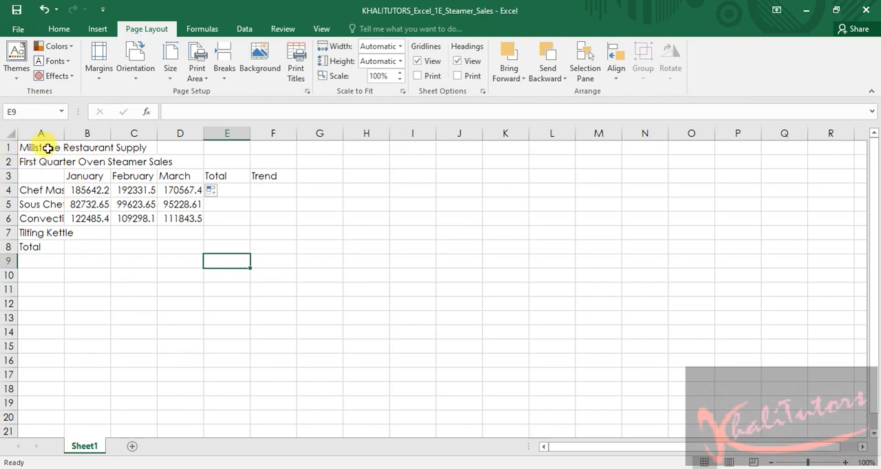
pyautogui.click(47, 148)
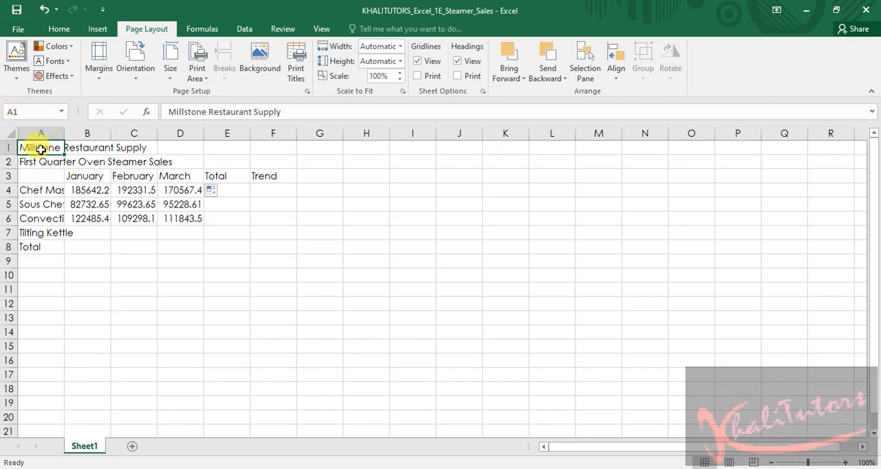
pyautogui.moveTo(41, 150); pyautogui.dragTo(270, 150)
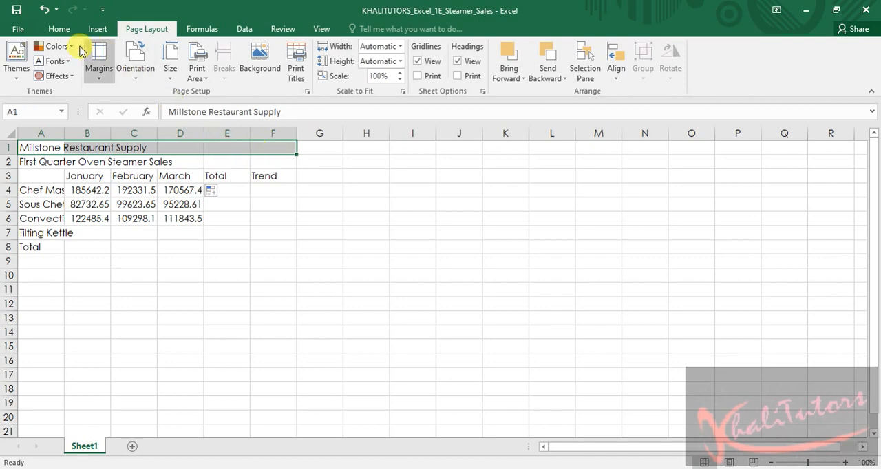
pyautogui.click(60, 31)
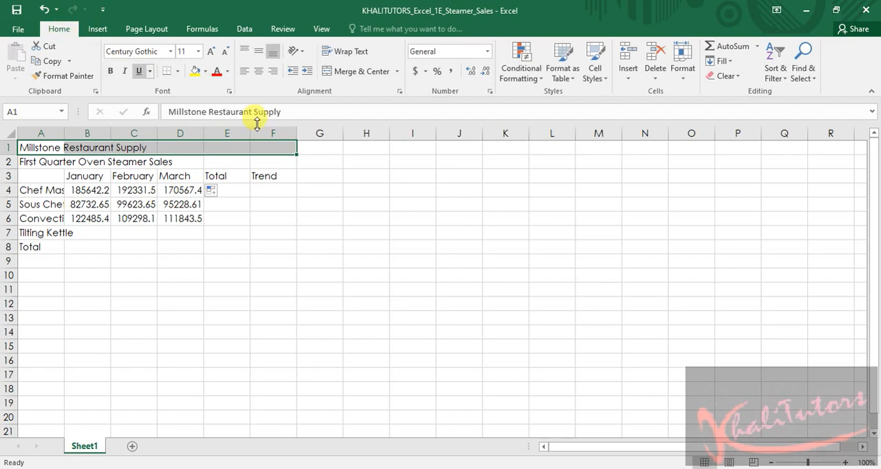
pyautogui.click(359, 73)
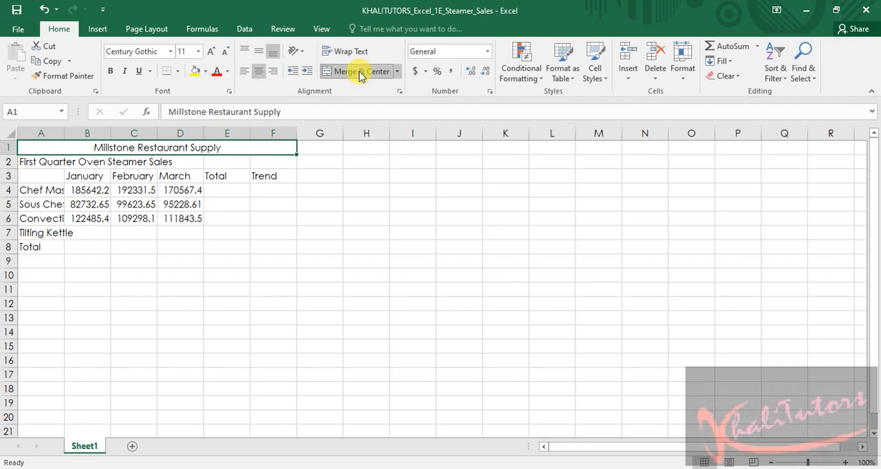
pyautogui.click(605, 82)
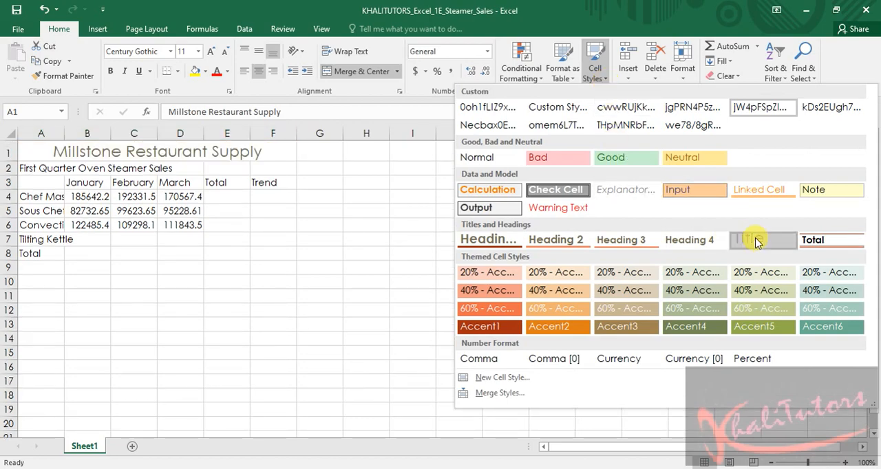
pyautogui.click(757, 241)
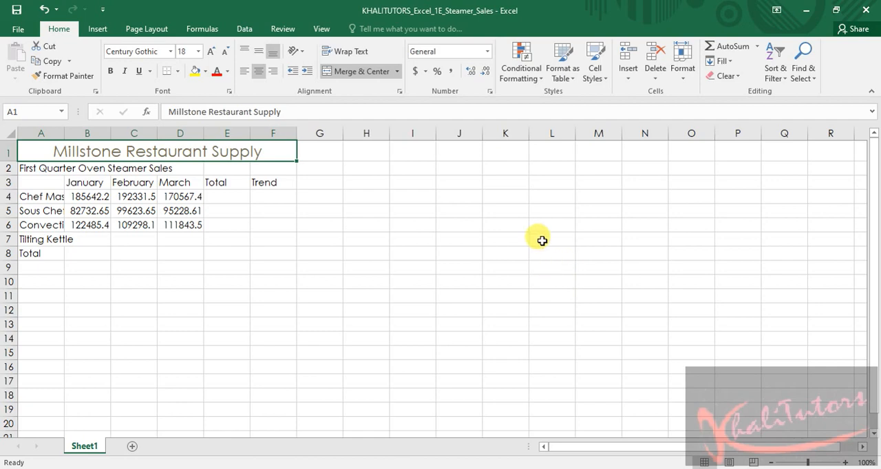
# Switch to the Word instructions, highlight the step 4 title sentence in yellow, and select the sentence about merging the subtitle across A2:F2
pyautogui.hotkey('alt', 'Tab')
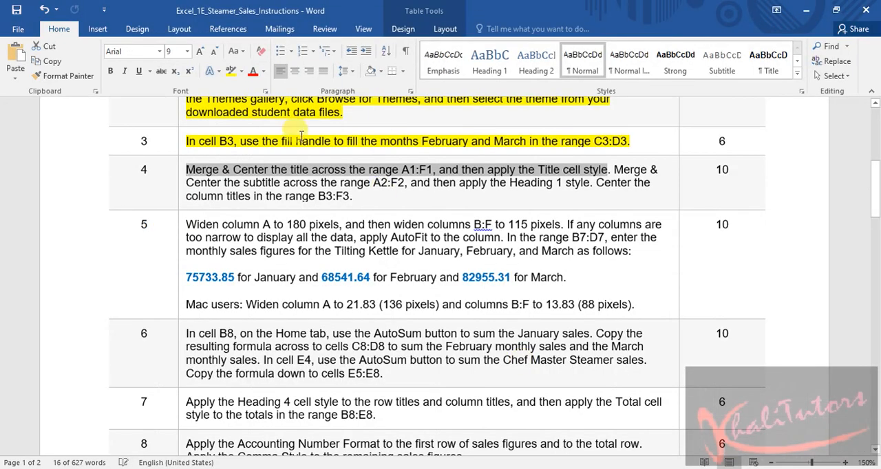
pyautogui.click(230, 71)
pyautogui.click(461, 234)
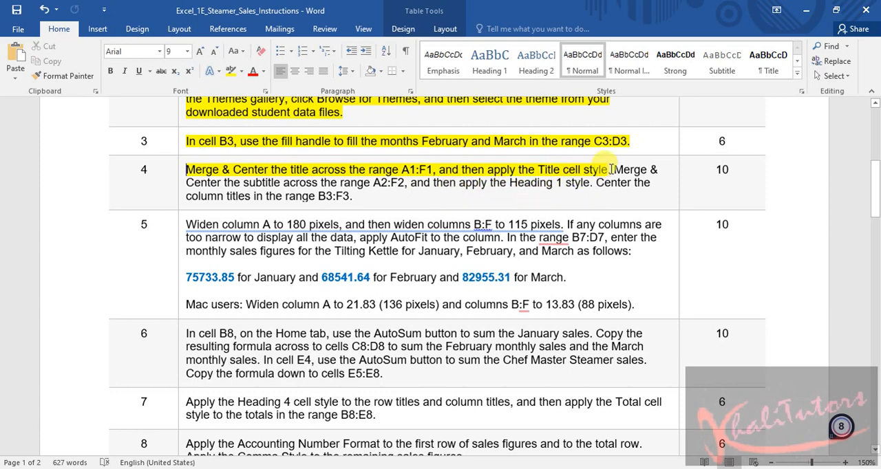
pyautogui.moveTo(564, 170); pyautogui.dragTo(584, 181)
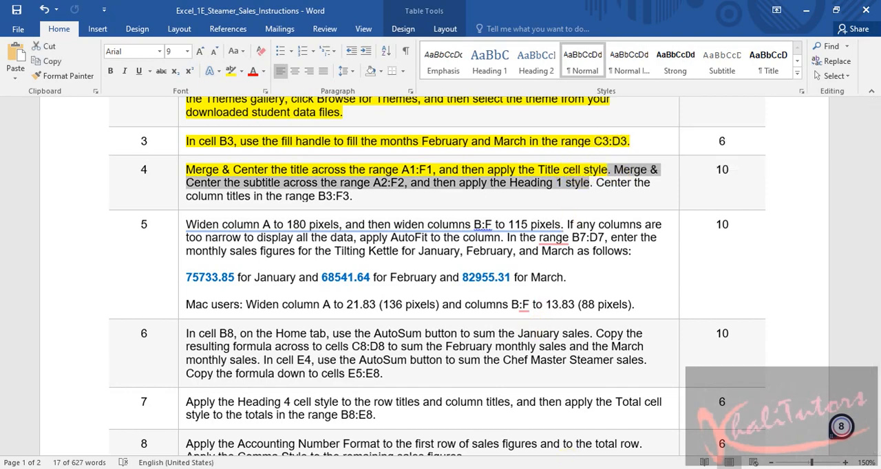
# Switch to the Excel workbook, merge and center the subtitle across A2:F2, and apply the Heading 1 cell style
pyautogui.click(591, 468)
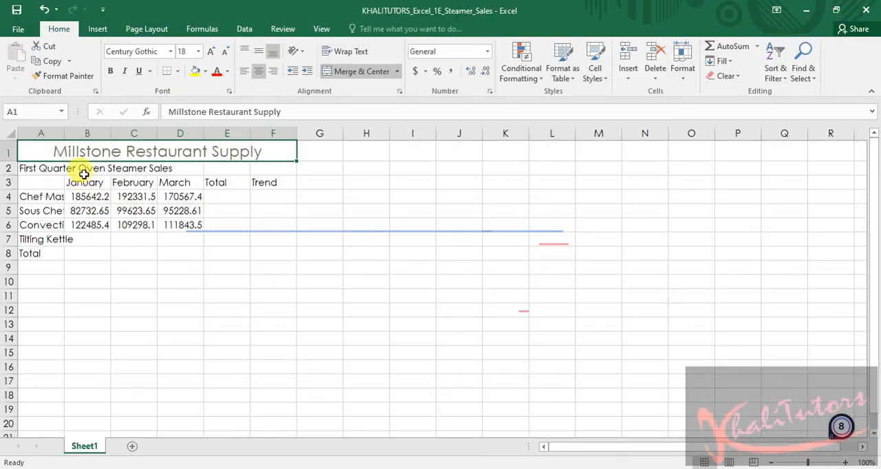
pyautogui.click(84, 174)
pyautogui.click(32, 169)
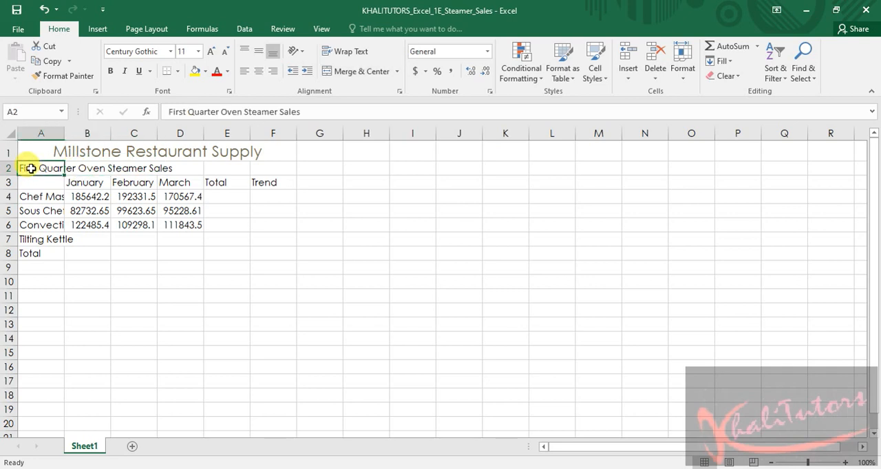
pyautogui.moveTo(32, 169); pyautogui.dragTo(266, 169)
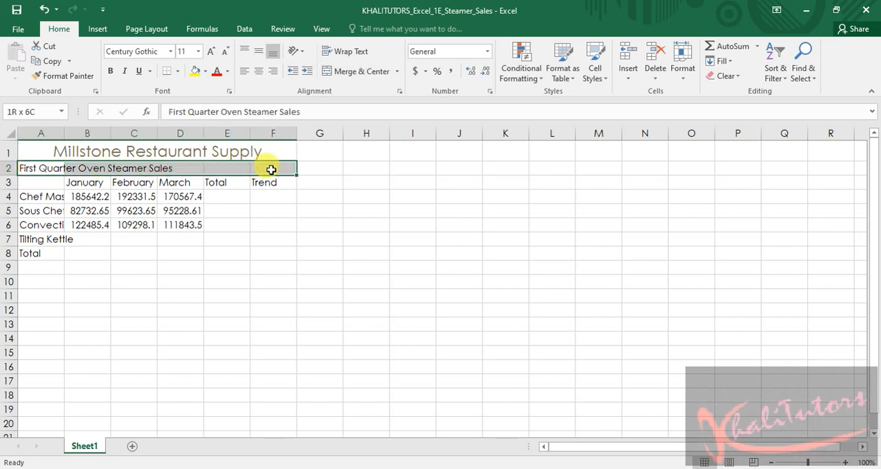
pyautogui.click(346, 75)
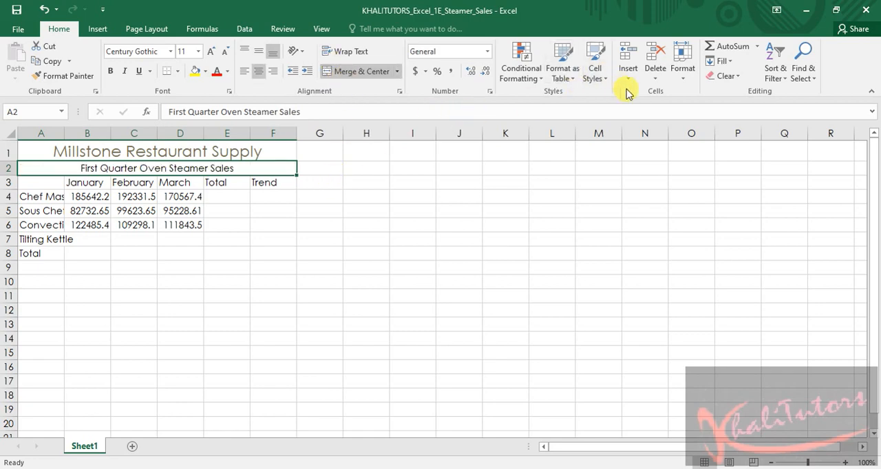
pyautogui.click(594, 70)
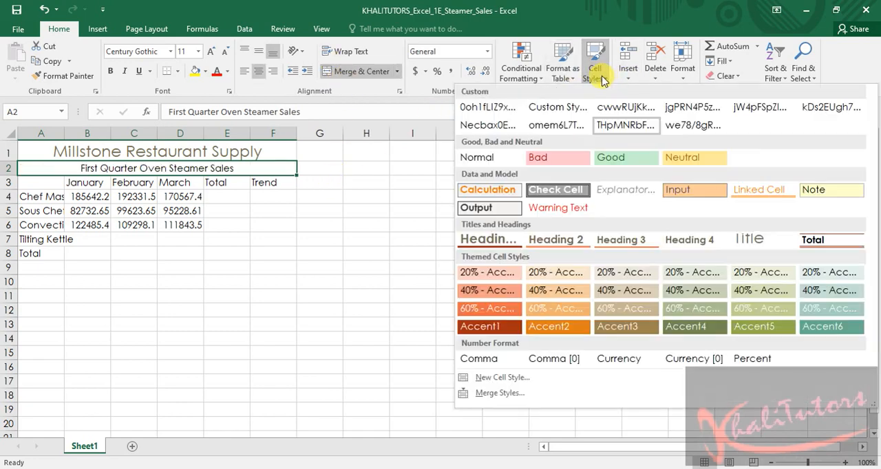
pyautogui.click(488, 240)
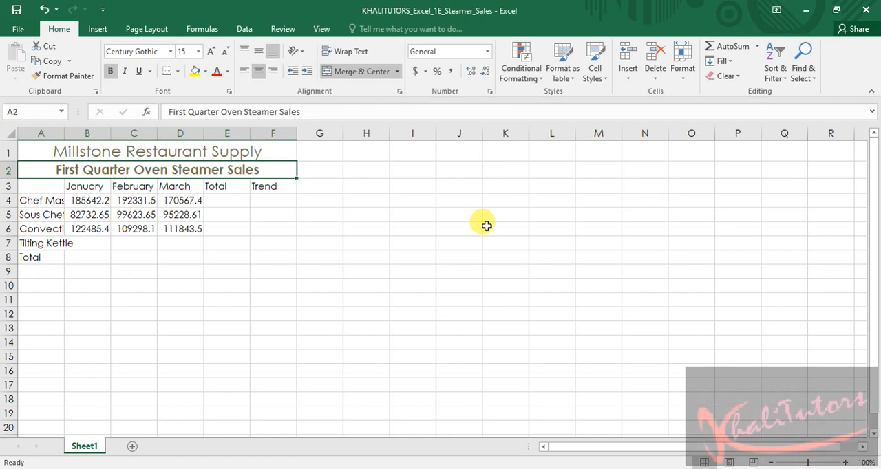
# Switch to the Word instructions and highlight the selected step 4 sentence about the subtitle in yellow
pyautogui.hotkey('alt', 'Tab')
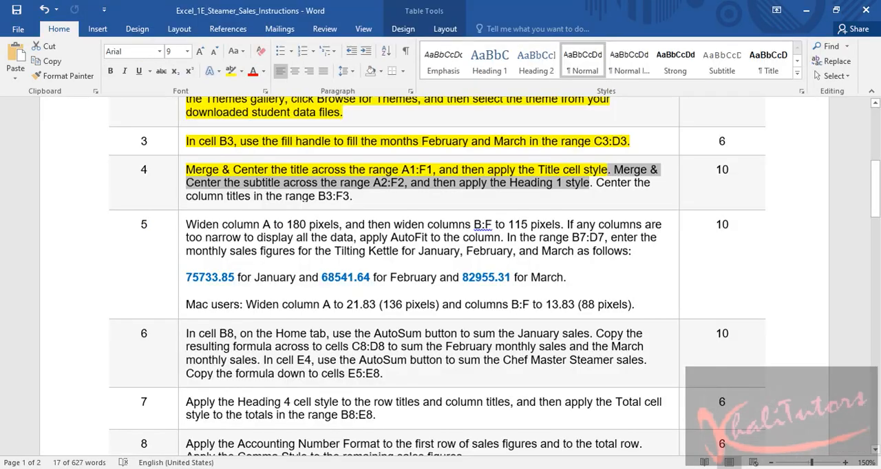
pyautogui.click(229, 71)
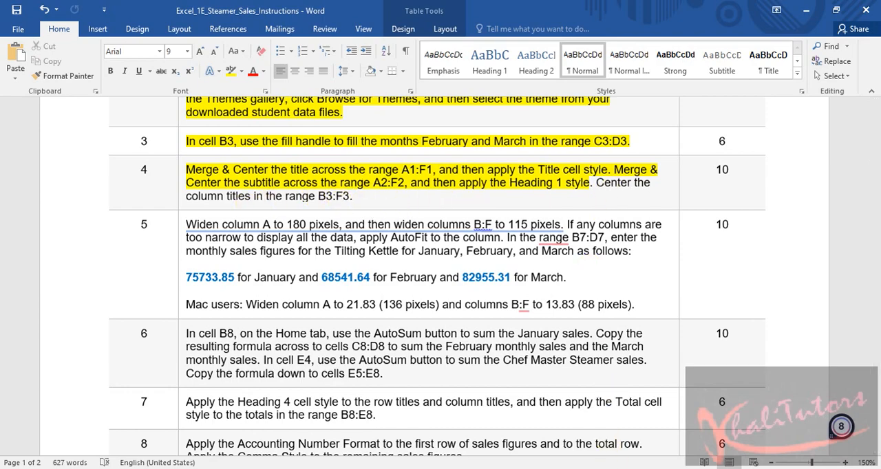
# Switch to the Excel workbook and center the column titles in the range B3:F3
pyautogui.click(631, 468)
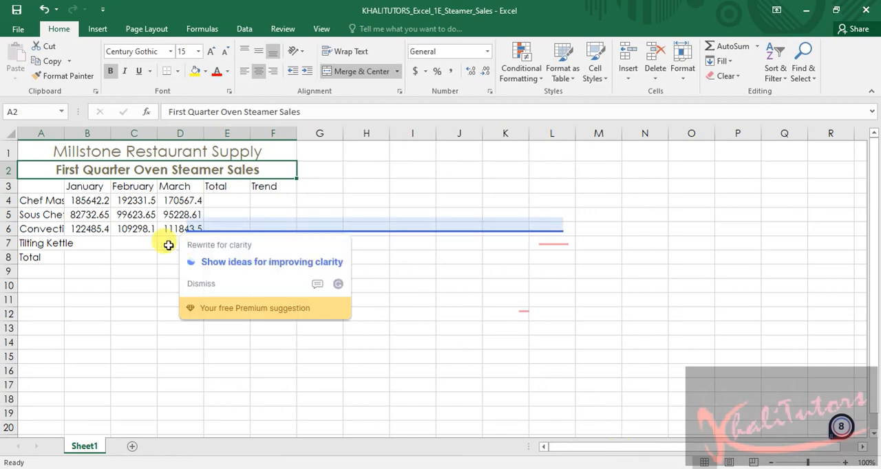
pyautogui.click(82, 187)
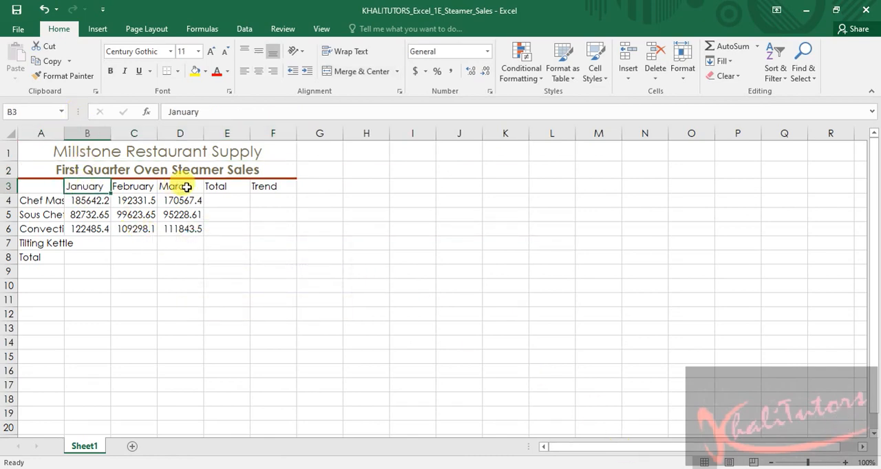
pyautogui.click(272, 186)
pyautogui.moveTo(82, 186); pyautogui.dragTo(296, 186)
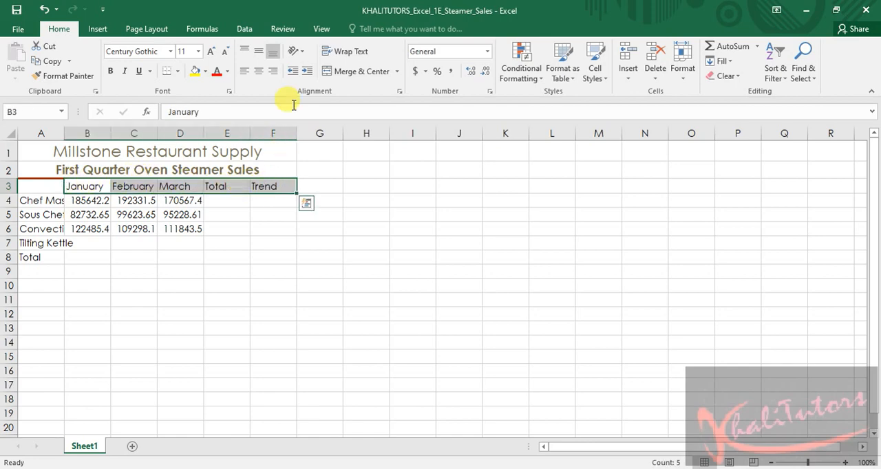
pyautogui.click(259, 77)
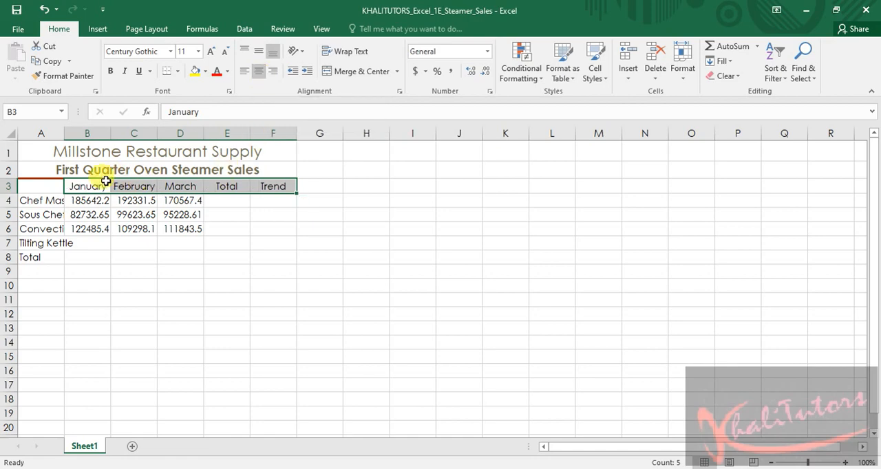
pyautogui.click(351, 308)
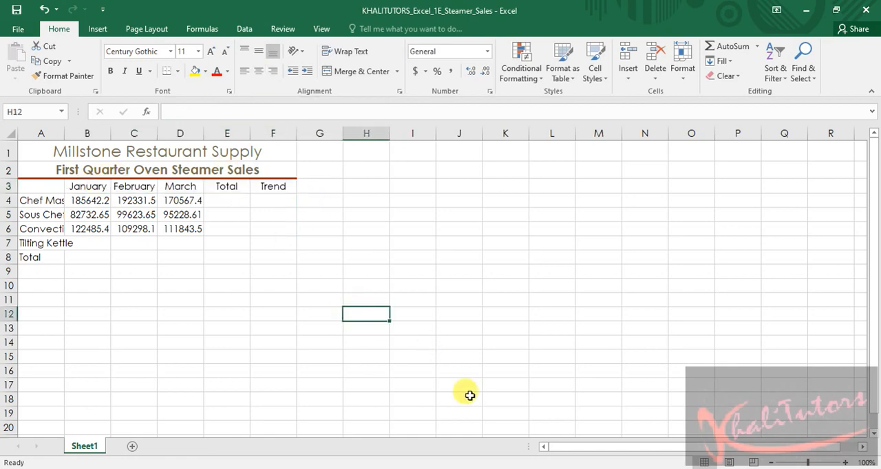
# Switch to the Word instructions, highlight the step 4 sentence about centering the column titles in yellow, and save the document
pyautogui.hotkey('alt', 'Tab')
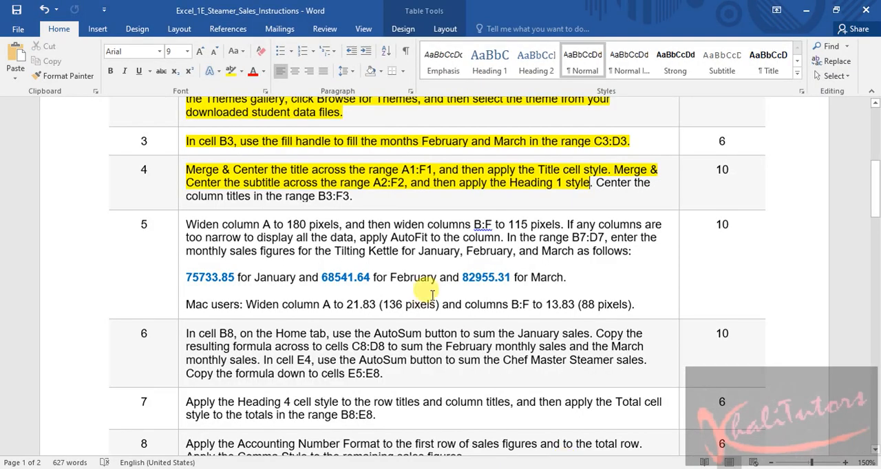
pyautogui.moveTo(596, 183); pyautogui.dragTo(530, 200)
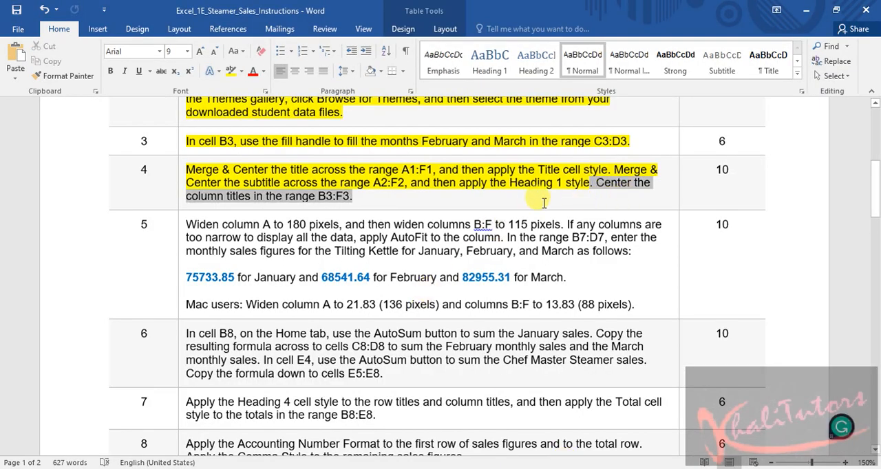
pyautogui.click(231, 73)
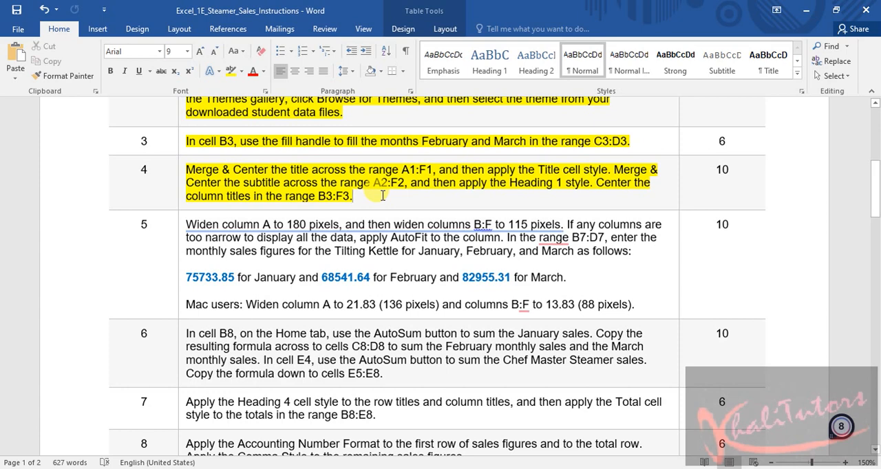
pyautogui.click(16, 10)
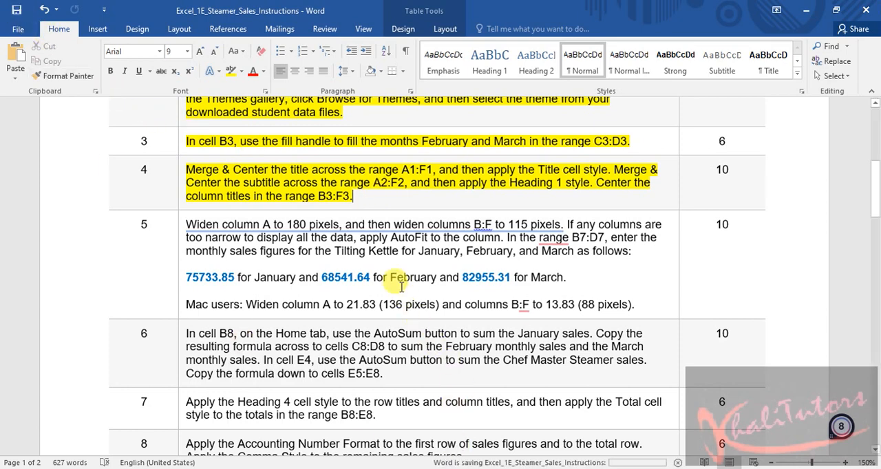
# Read the column widths required in step 5, switch to the Excel workbook, and widen column A to 180 pixels
pyautogui.keyDown('ctrl'); pyautogui.click(269, 227); pyautogui.keyUp('ctrl')
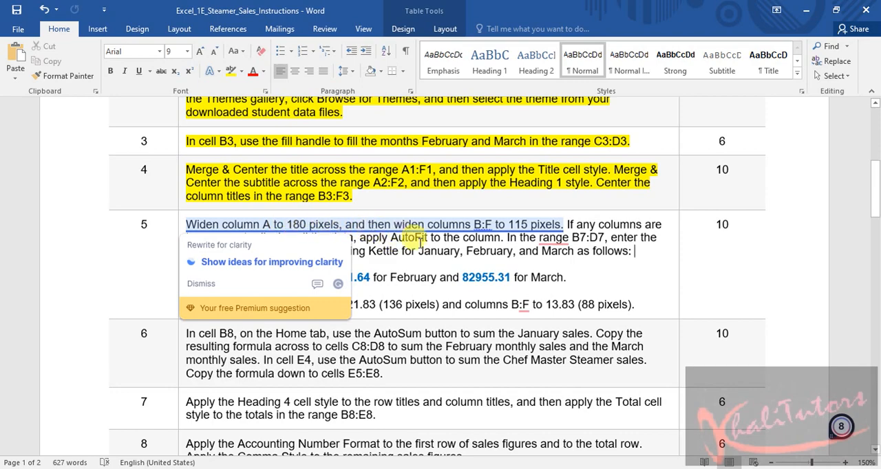
pyautogui.click(476, 223)
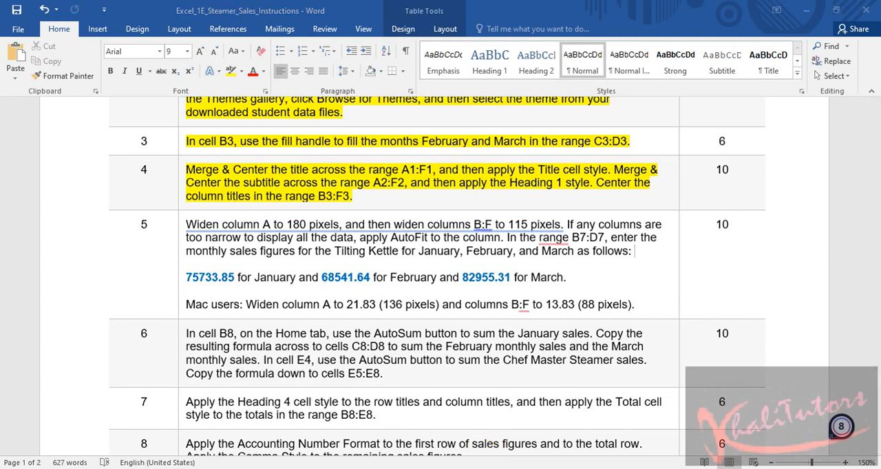
pyautogui.hotkey('alt', 'Tab')
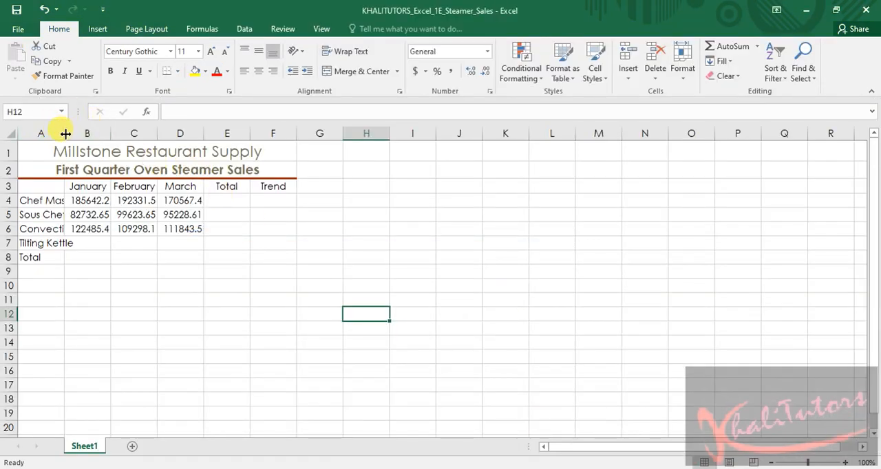
pyautogui.moveTo(65, 133); pyautogui.dragTo(65, 133)
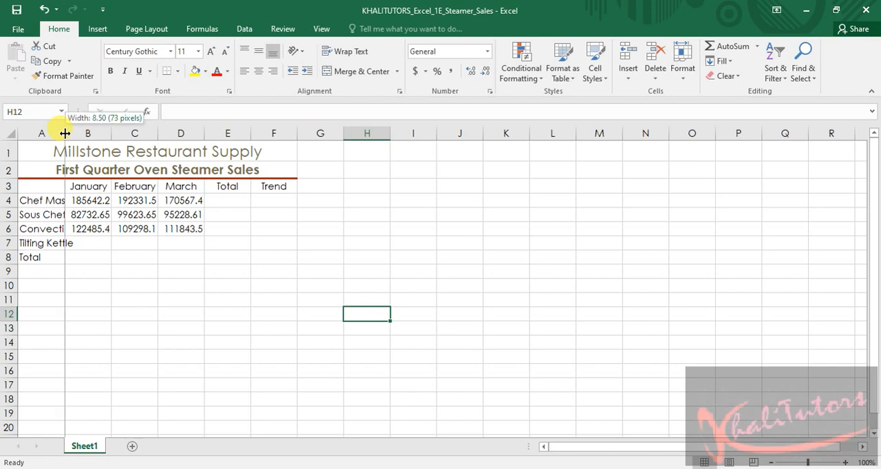
pyautogui.moveTo(64, 134); pyautogui.dragTo(134, 133)
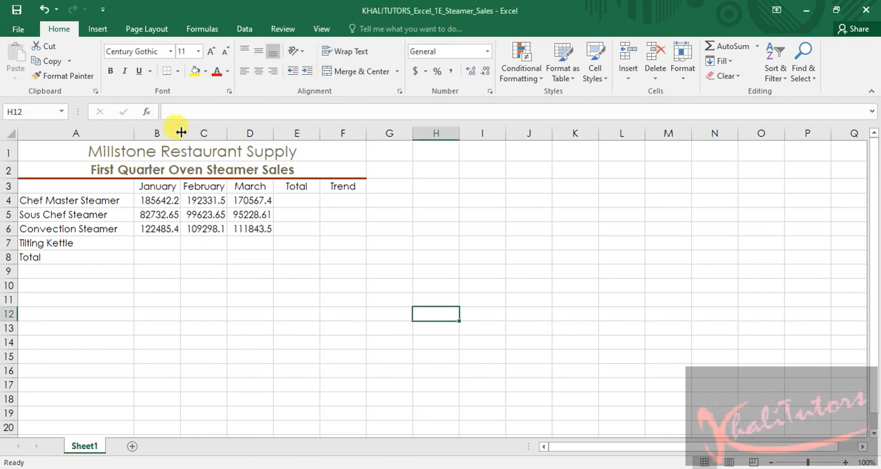
# Widen column B to 115 pixels and set the column width of columns C:F to 13.75
pyautogui.moveTo(181, 132); pyautogui.dragTo(207, 133)
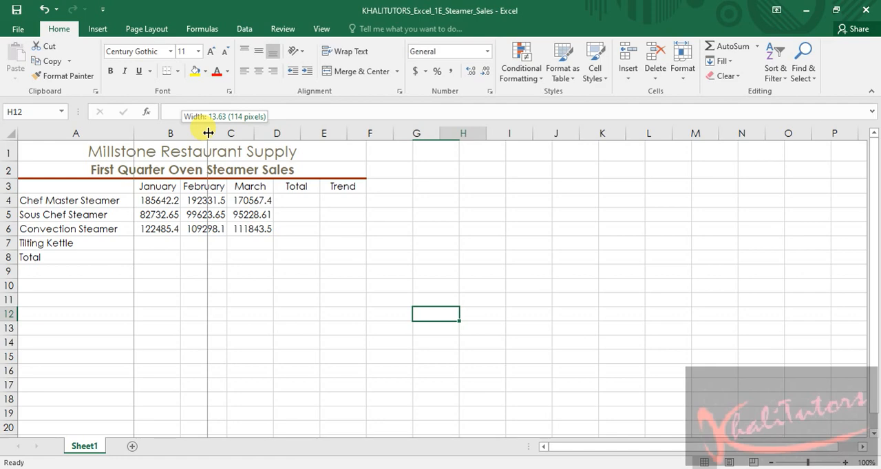
pyautogui.moveTo(207, 133); pyautogui.dragTo(208, 132)
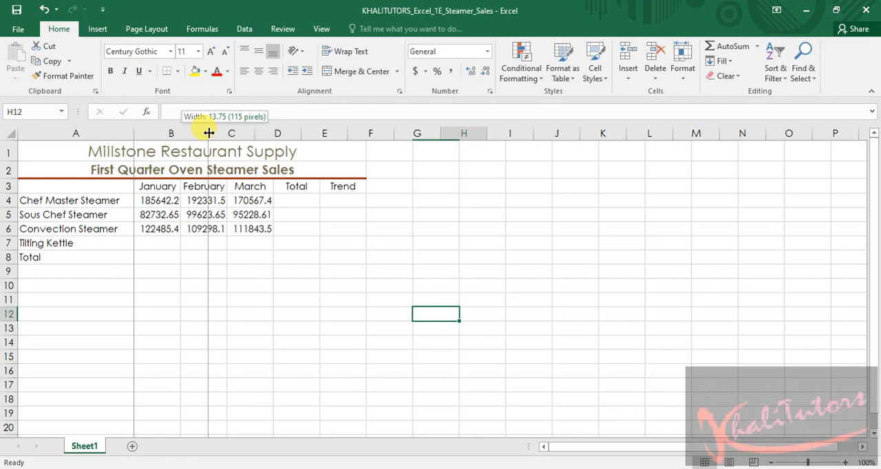
pyautogui.moveTo(208, 132); pyautogui.dragTo(379, 149)
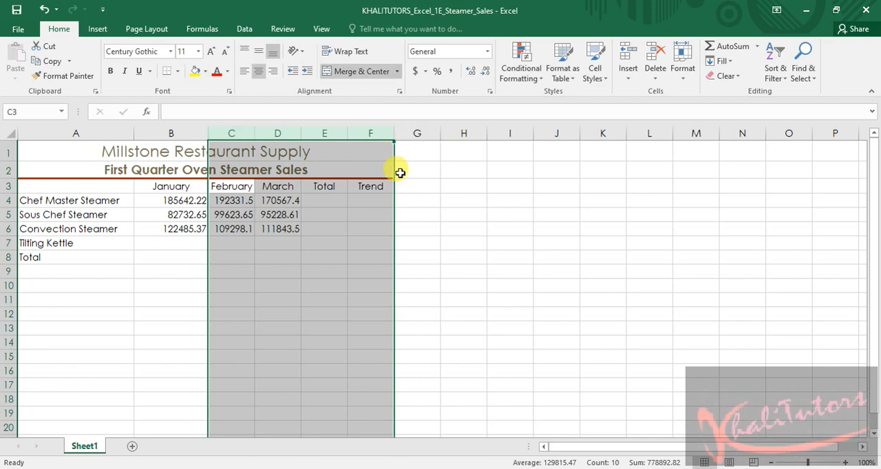
pyautogui.click(685, 76)
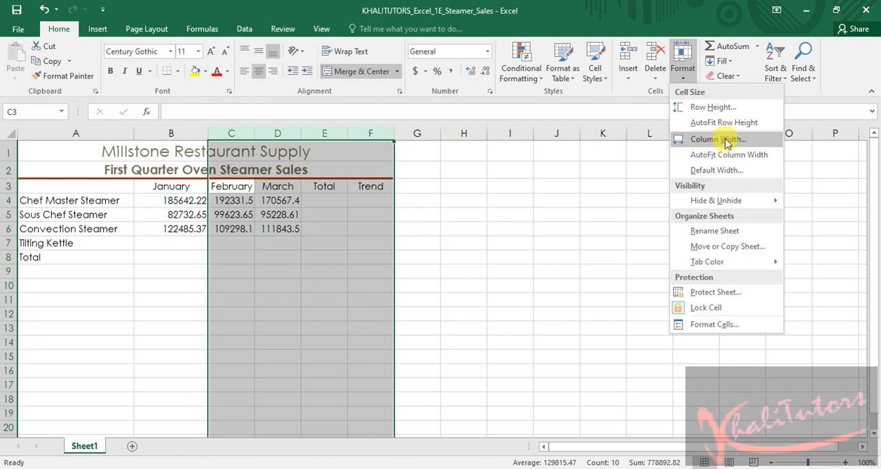
pyautogui.click(722, 139)
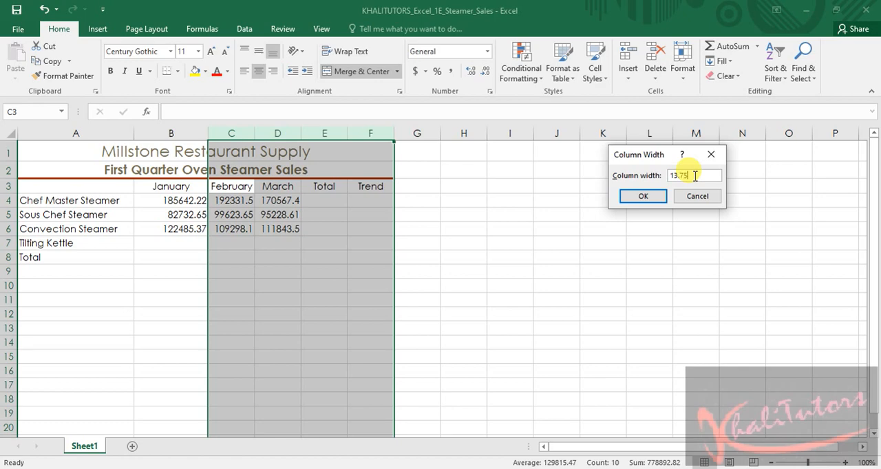
pyautogui.click(642, 197)
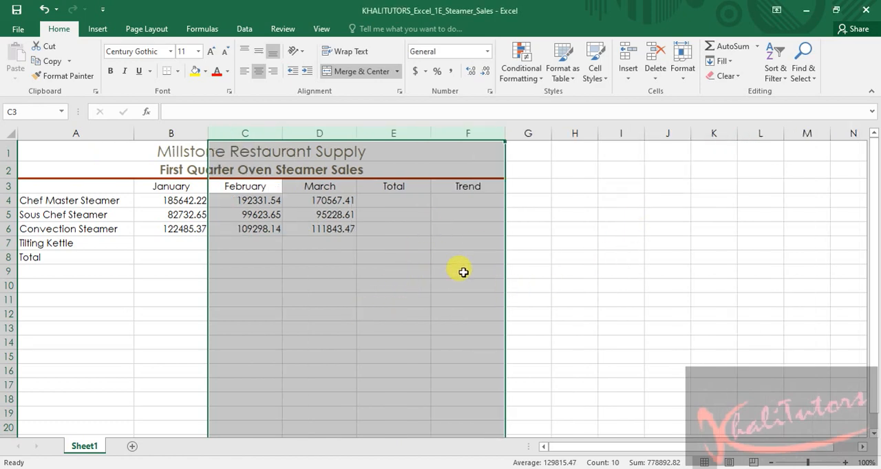
pyautogui.click(622, 285)
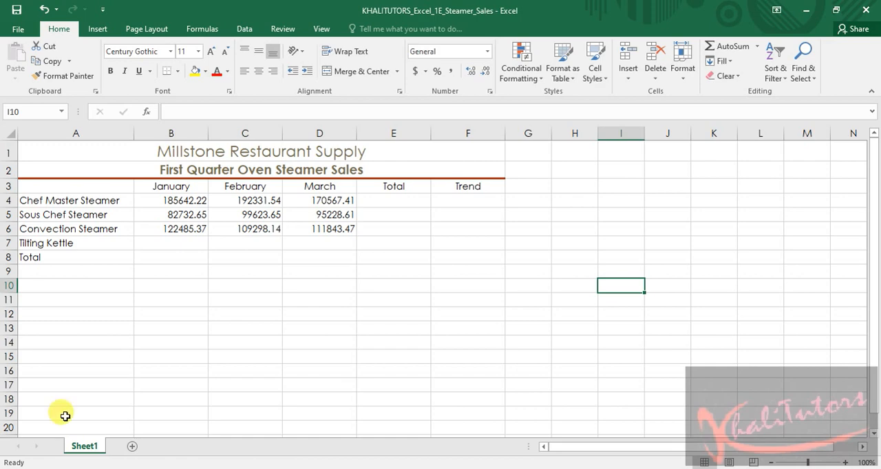
# Switch to the Word instructions and highlight the first sentence of step 5, about widening columns A and B:F, in yellow
pyautogui.hotkey('alt', 'Tab')
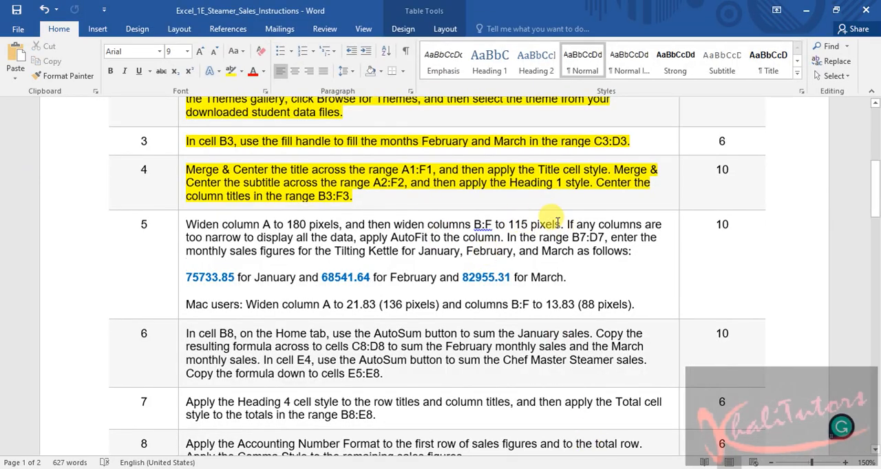
pyautogui.moveTo(561, 225); pyautogui.dragTo(186, 224)
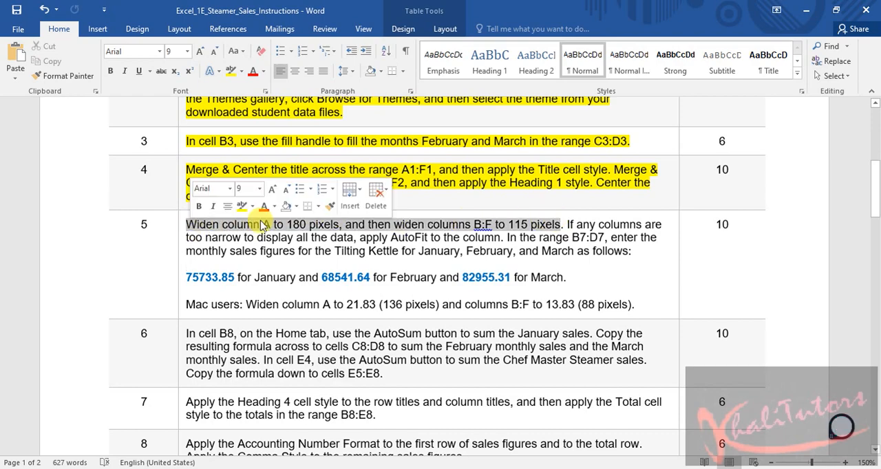
pyautogui.click(250, 211)
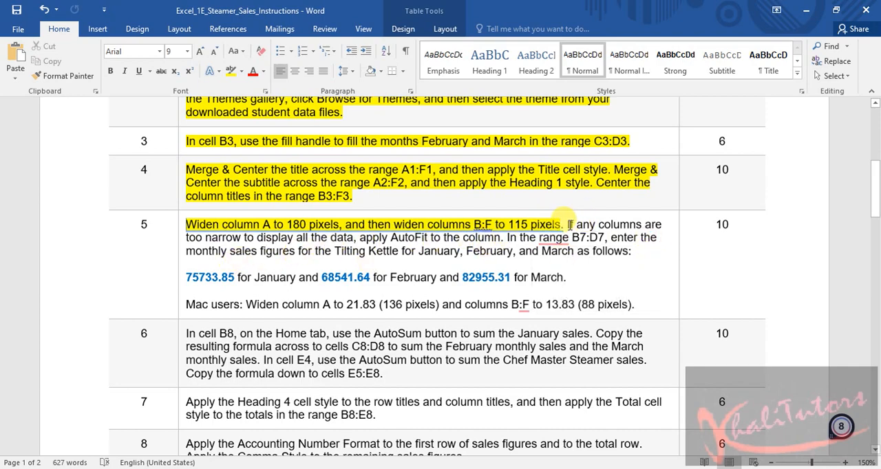
# Highlight the step 5 sentence about applying AutoFit to columns that are too narrow in yellow
pyautogui.moveTo(569, 224); pyautogui.dragTo(499, 236)
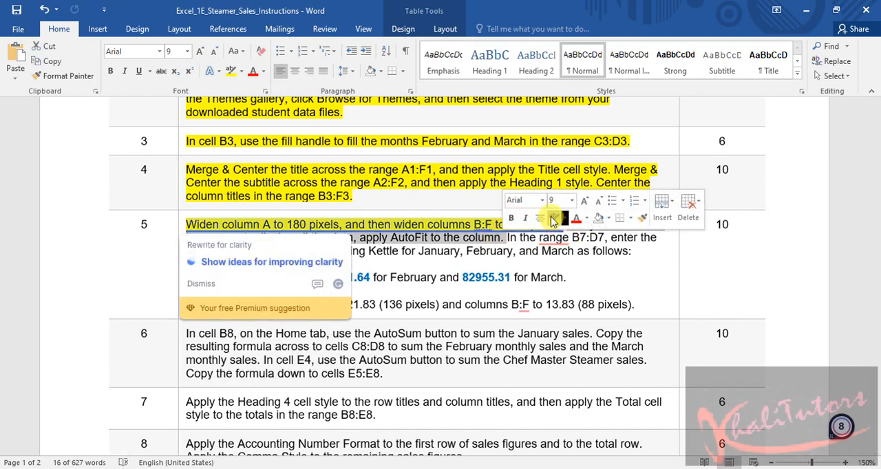
pyautogui.click(554, 218)
pyautogui.click(522, 302)
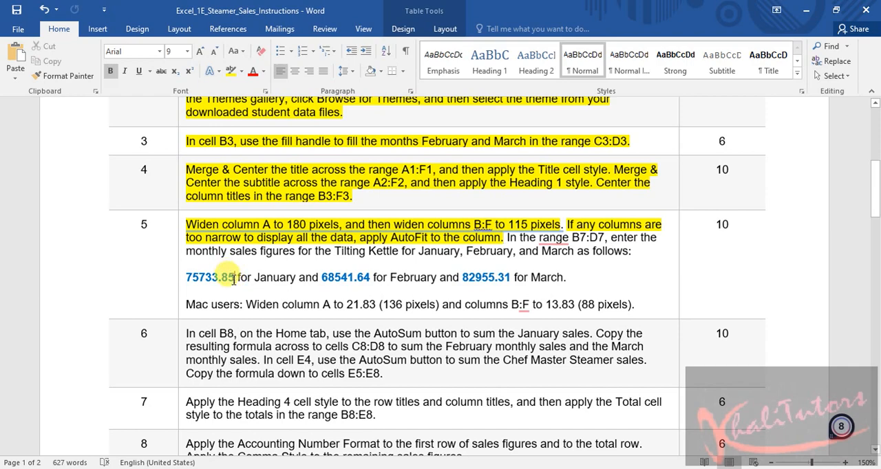
# Copy the January figure 75733.85 from the instructions, switch to the Excel workbook, and paste it into B7 with destination formatting
pyautogui.moveTo(234, 278); pyautogui.dragTo(187, 278)
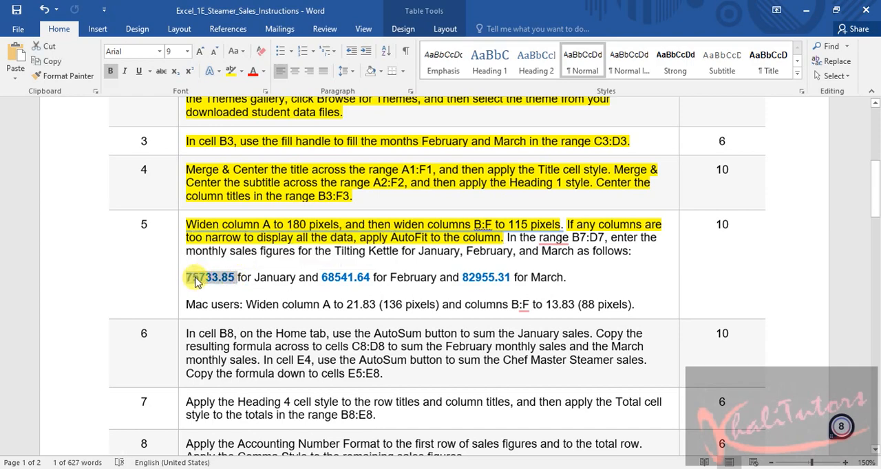
pyautogui.rightClick(196, 280)
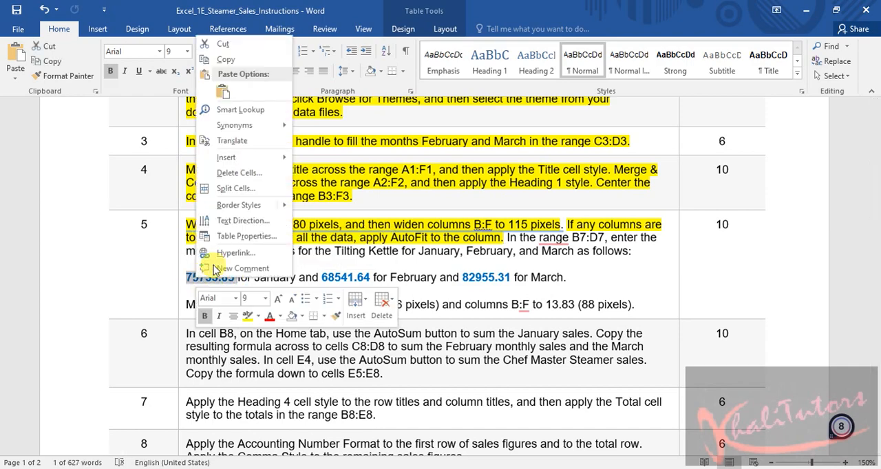
pyautogui.click(233, 61)
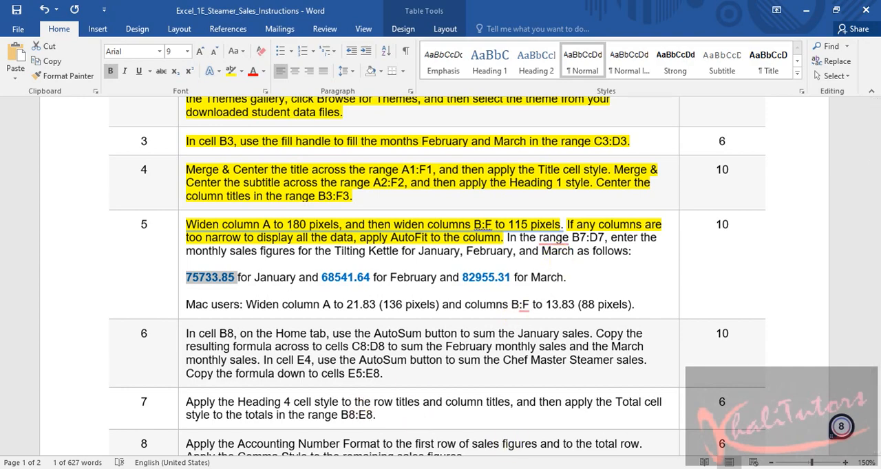
pyautogui.hotkey('alt', 'Tab')
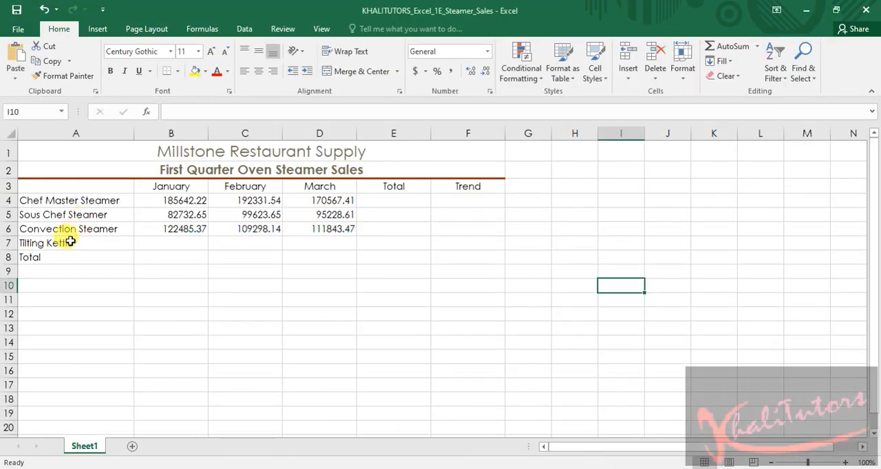
pyautogui.click(172, 244)
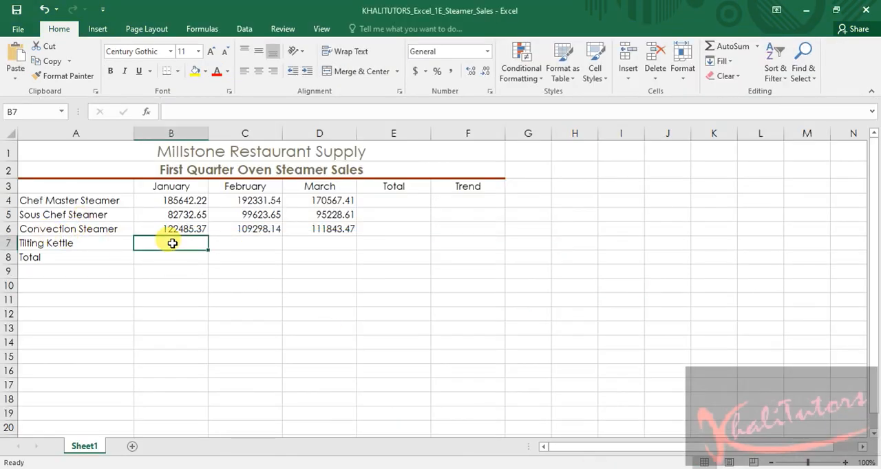
pyautogui.rightClick(172, 243)
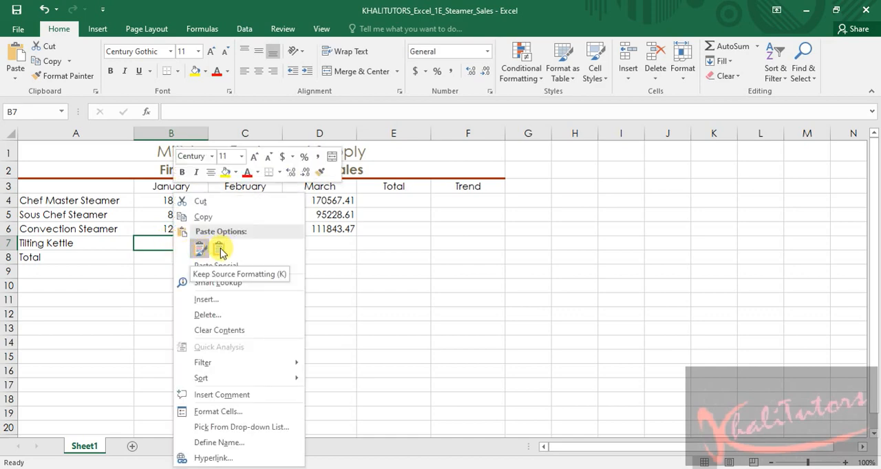
pyautogui.click(218, 252)
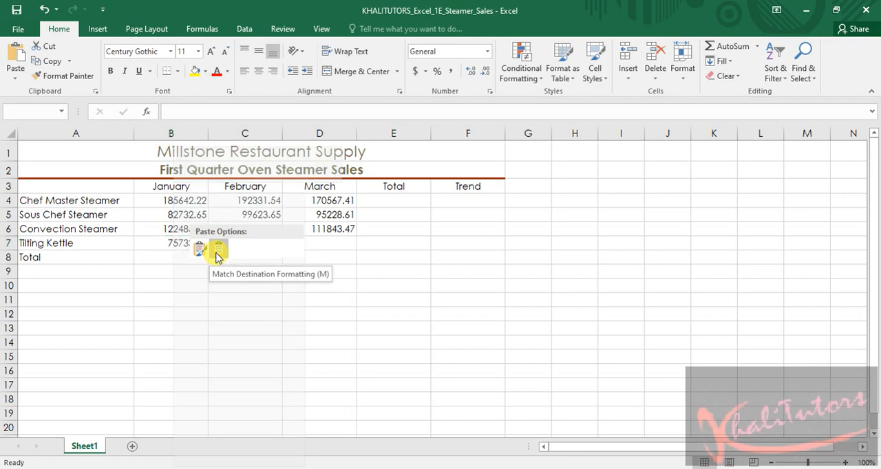
pyautogui.click(218, 252)
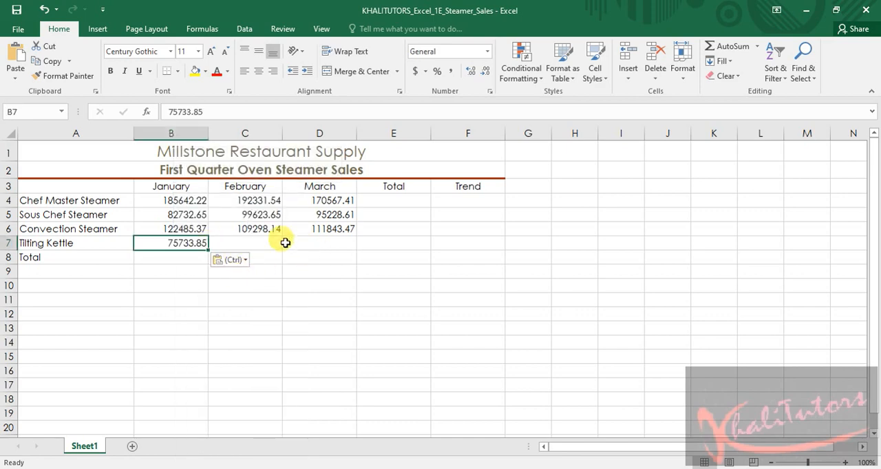
# Copy the February figure 68541.64 from the Word instructions and paste it into cell C7 of the Excel workbook with destination formatting
pyautogui.click(258, 246)
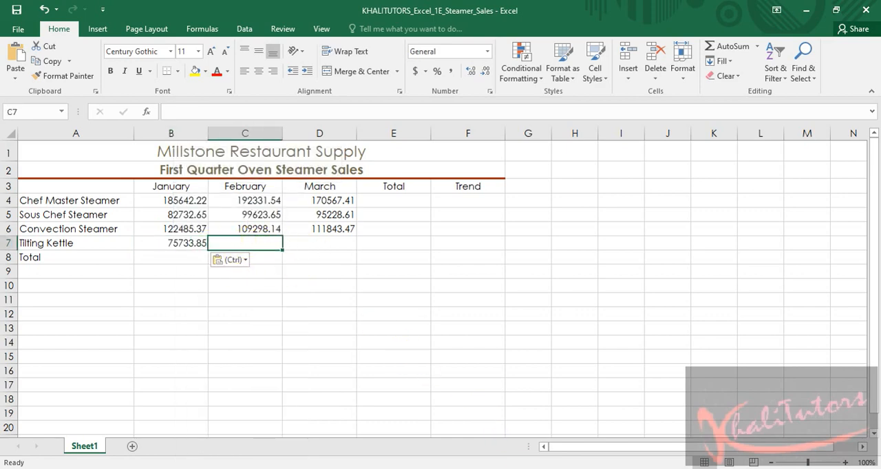
pyautogui.hotkey('alt', 'Tab')
pyautogui.click(364, 277)
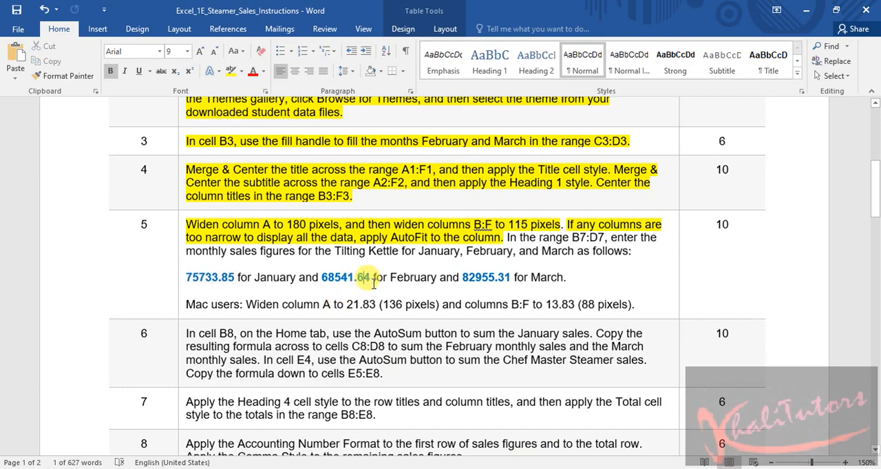
pyautogui.doubleClick(333, 278)
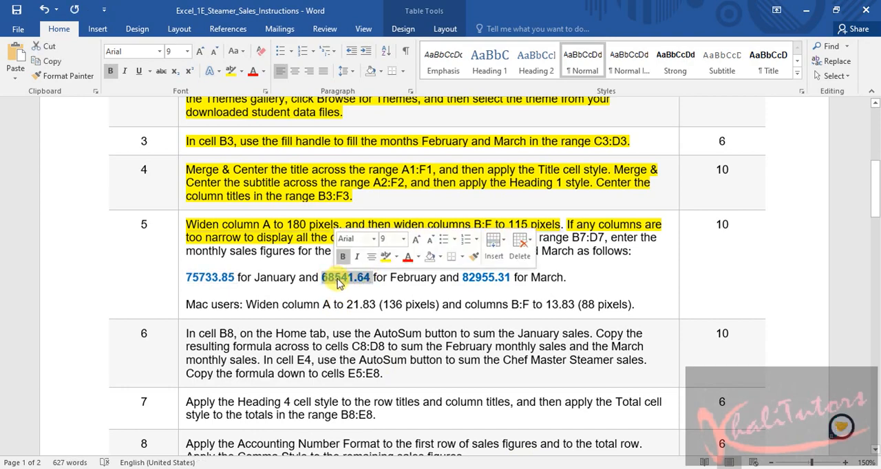
pyautogui.rightClick(338, 282)
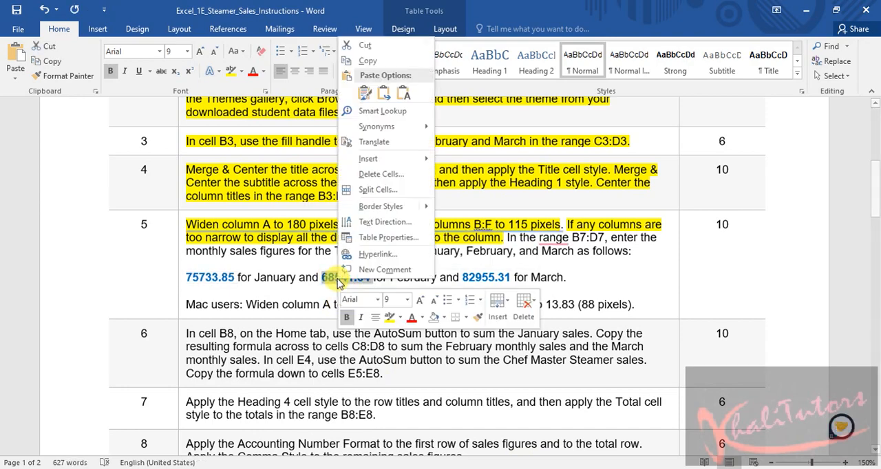
pyautogui.click(379, 63)
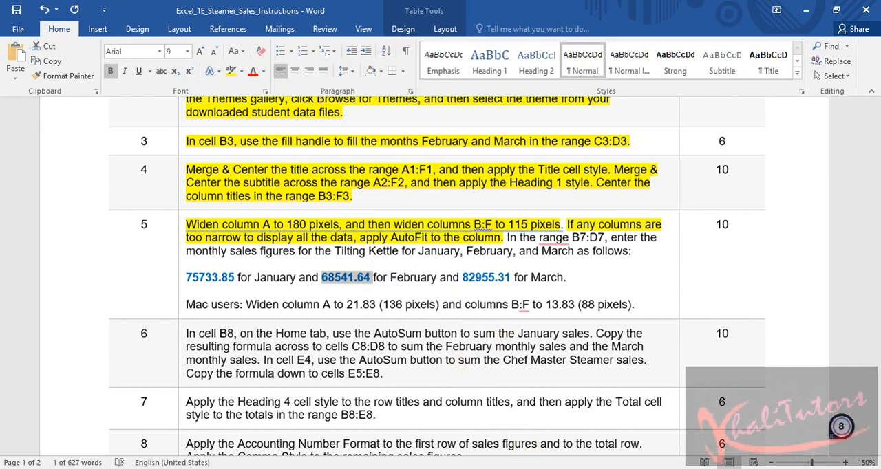
pyautogui.hotkey('alt', 'Tab')
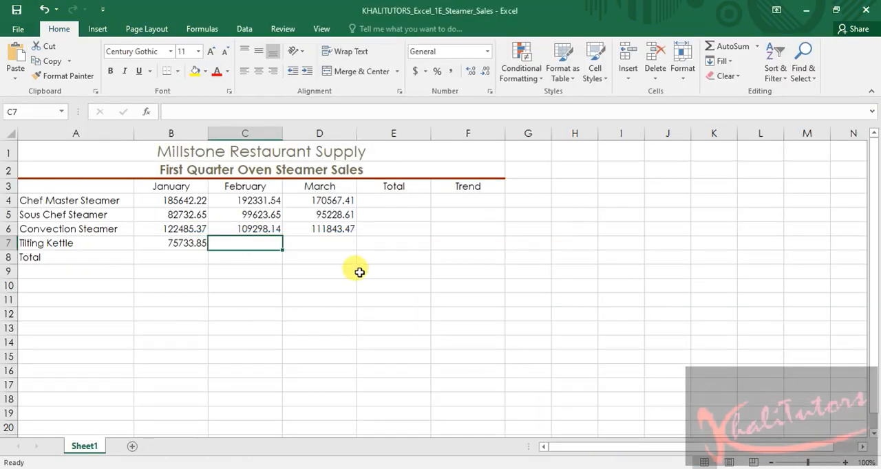
pyautogui.rightClick(260, 243)
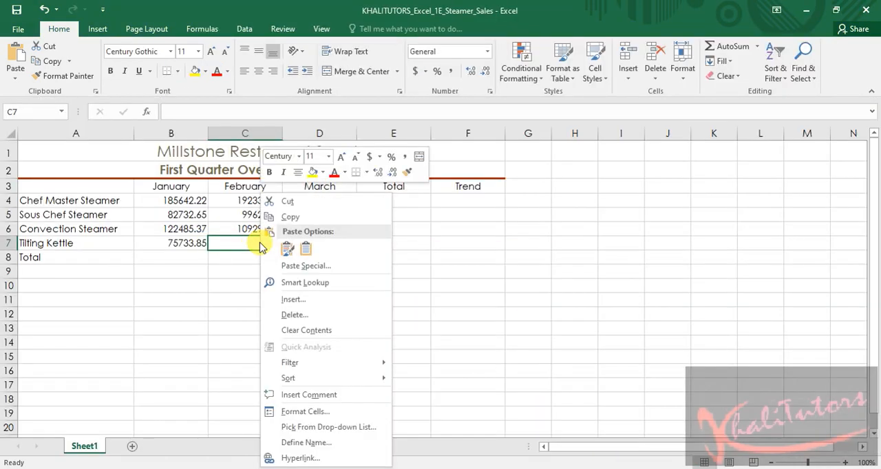
pyautogui.click(307, 248)
# Copy the March figure 82955.31 from the Word instructions and paste it into cell D7 of the Excel workbook with destination formatting
pyautogui.click(332, 244)
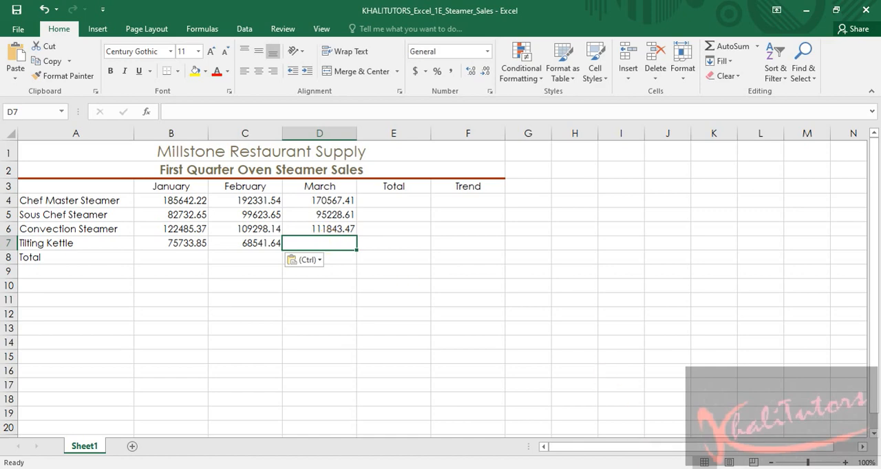
pyautogui.hotkey('alt', 'Tab')
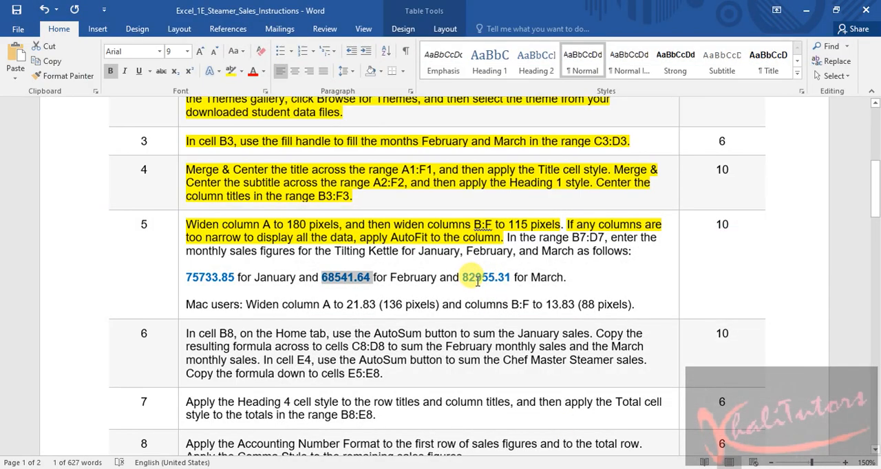
pyautogui.moveTo(464, 277); pyautogui.dragTo(508, 277)
pyautogui.rightClick(500, 279)
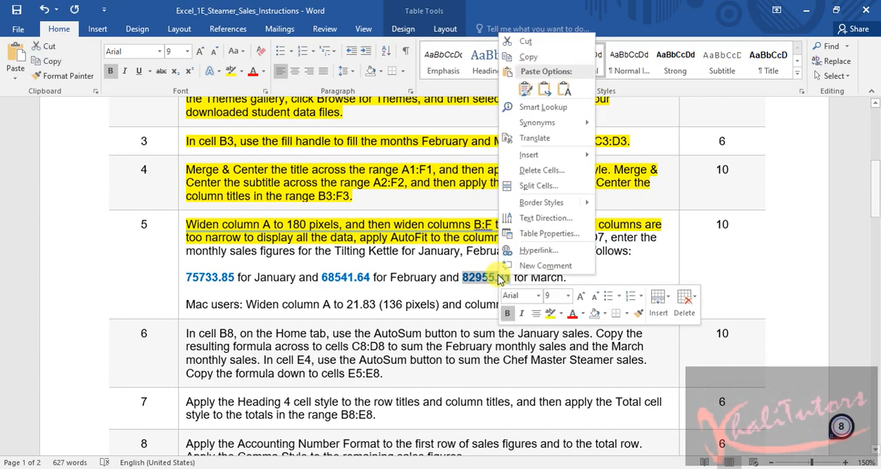
pyautogui.click(528, 57)
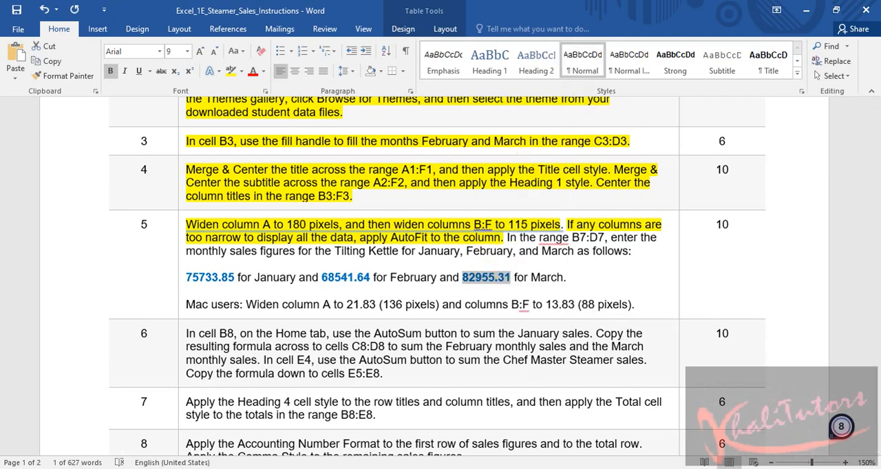
pyautogui.hotkey('alt', 'Tab')
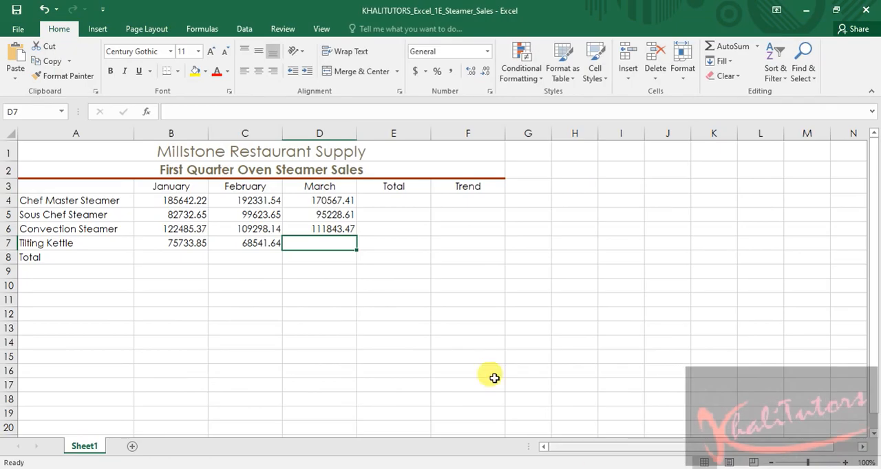
pyautogui.click(321, 246)
pyautogui.rightClick(327, 246)
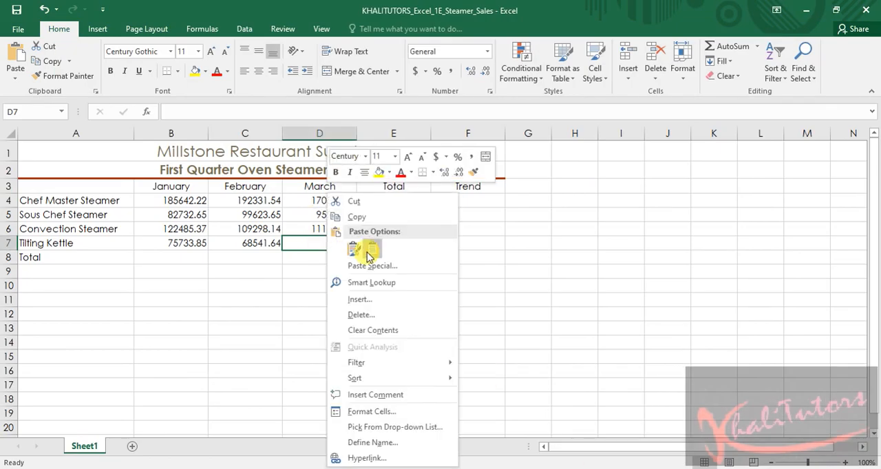
pyautogui.click(302, 249)
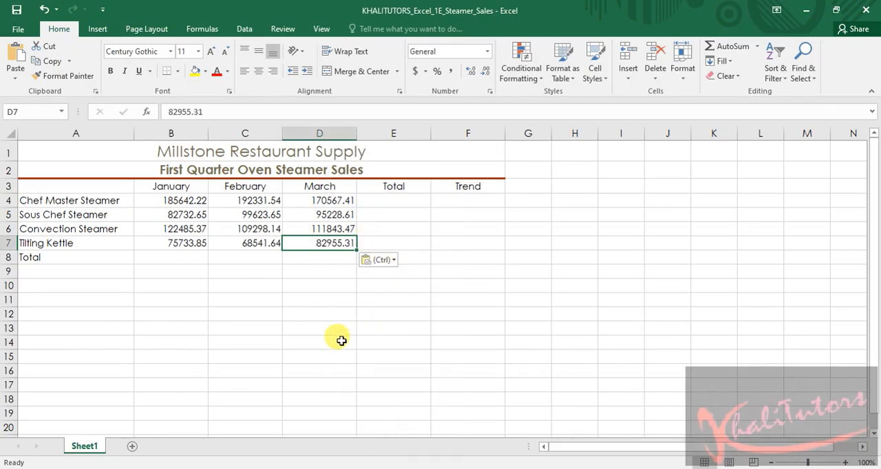
pyautogui.click(336, 312)
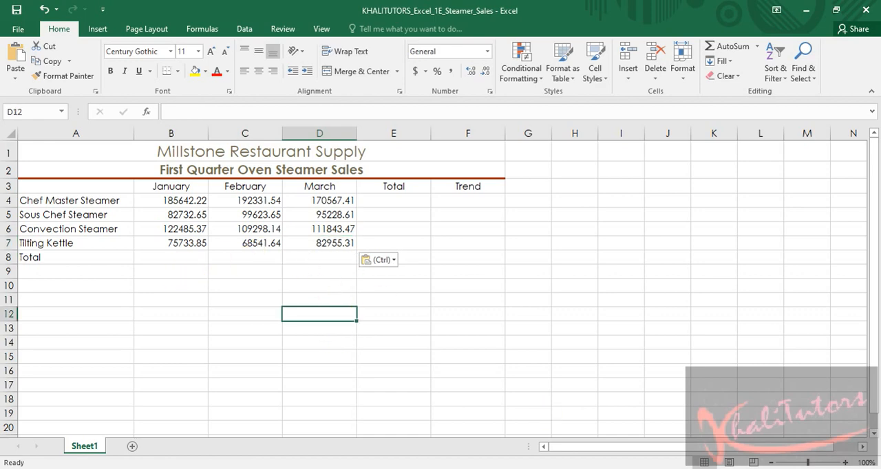
# Switch to the Word instructions and highlight the step 5 text about entering the Tilting Kettle monthly sales figures in yellow
pyautogui.hotkey('alt', 'Tab')
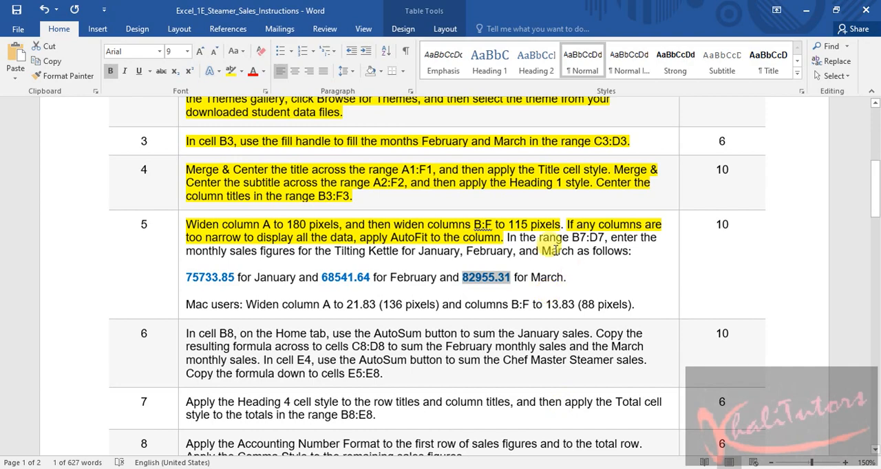
pyautogui.moveTo(505, 237); pyautogui.dragTo(585, 276)
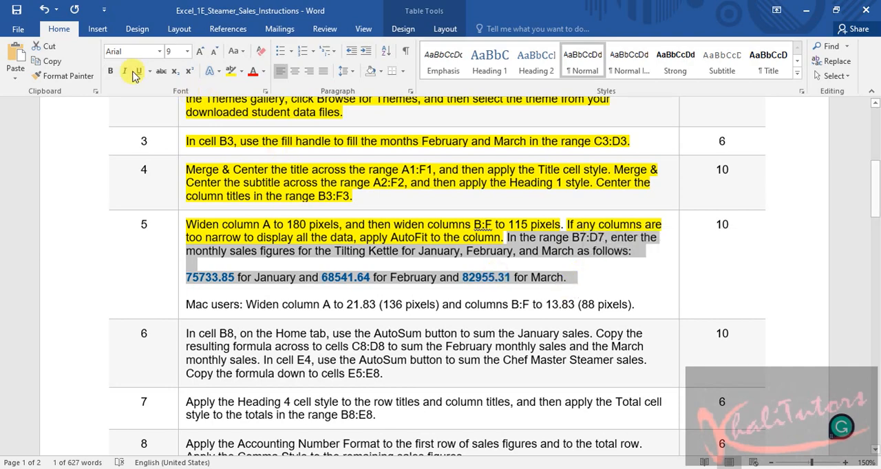
pyautogui.click(231, 71)
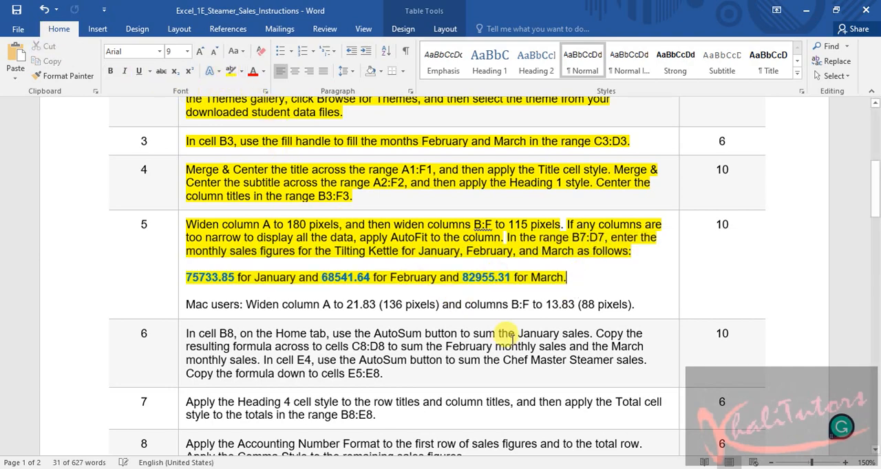
pyautogui.click(376, 329)
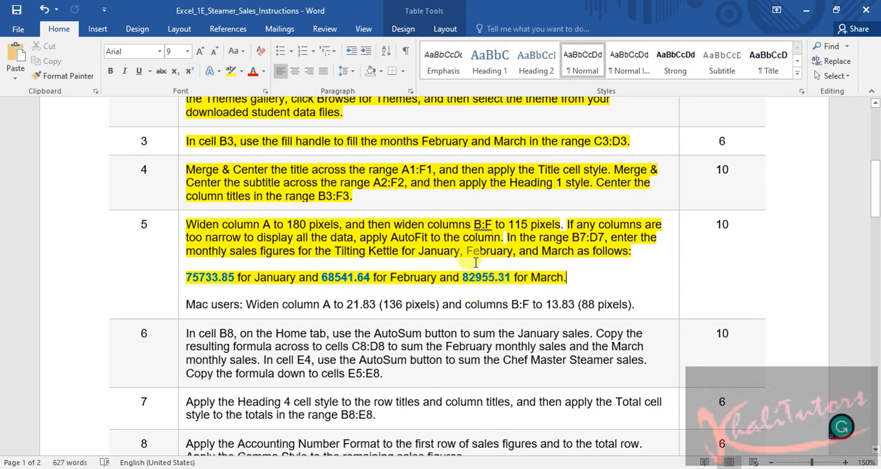
# Read step 6 of the instructions and select its first sentence, about summing the January sales in cell B8 with AutoSum
pyautogui.scroll(-2, 385, 271)
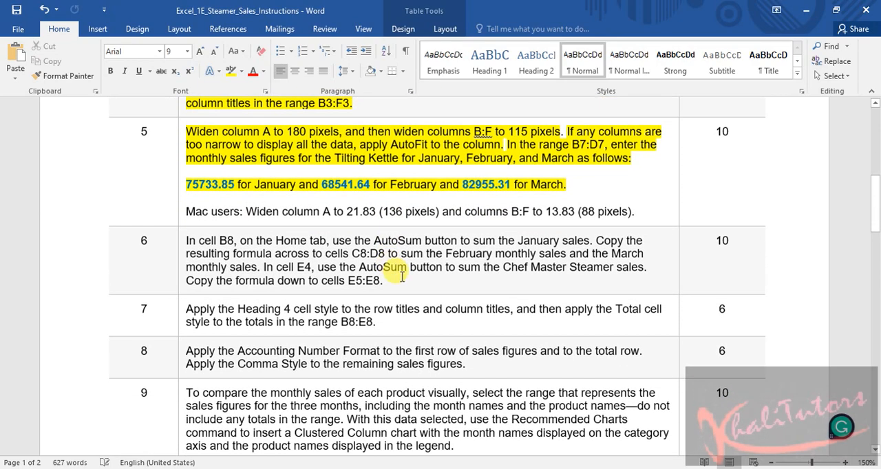
pyautogui.scroll(-1, 302, 211)
pyautogui.scroll(-1, 324, 197)
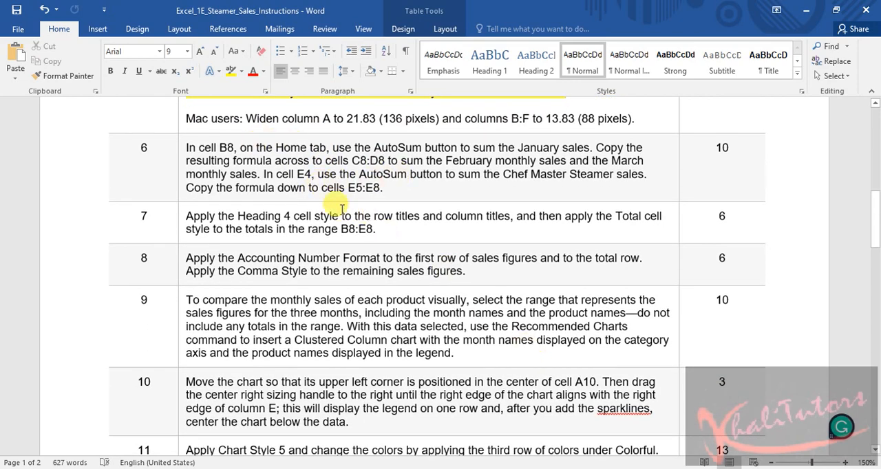
pyautogui.hotkey('alt', 'Tab')
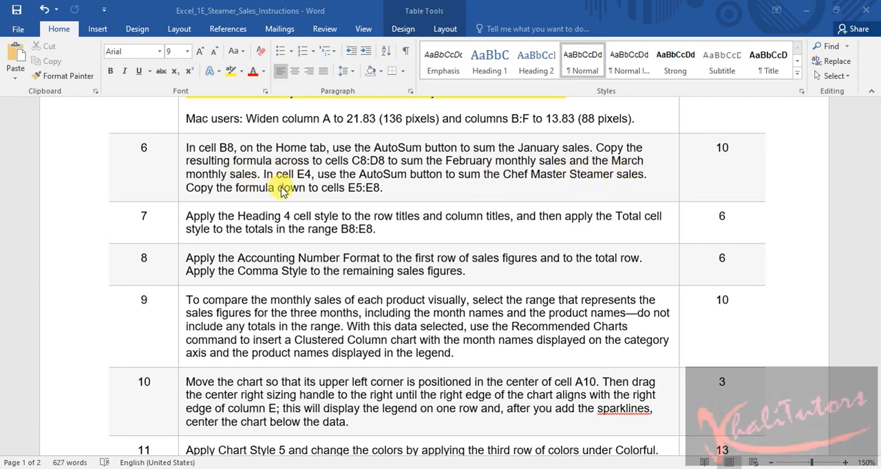
pyautogui.scroll(3, 267, 174)
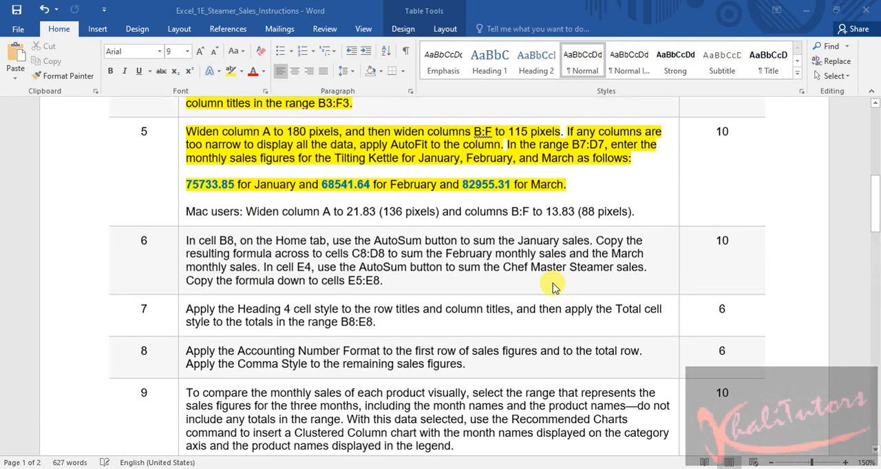
pyautogui.click(180, 242)
pyautogui.click(385, 281)
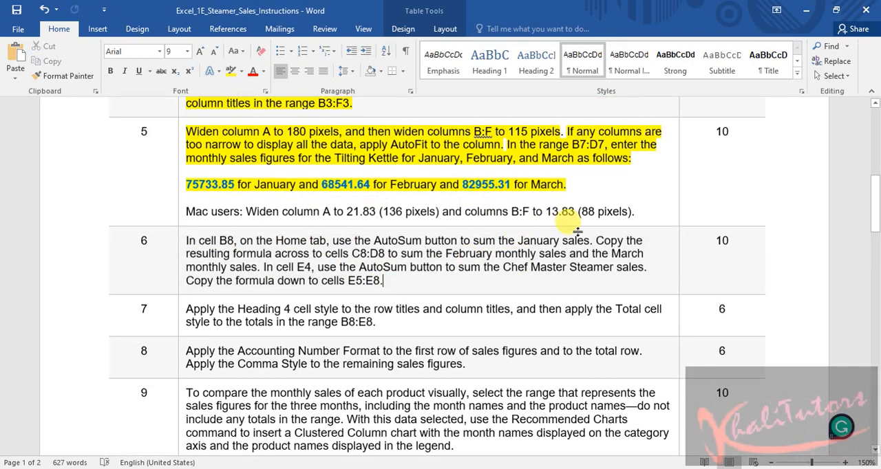
pyautogui.moveTo(590, 240); pyautogui.dragTo(187, 242)
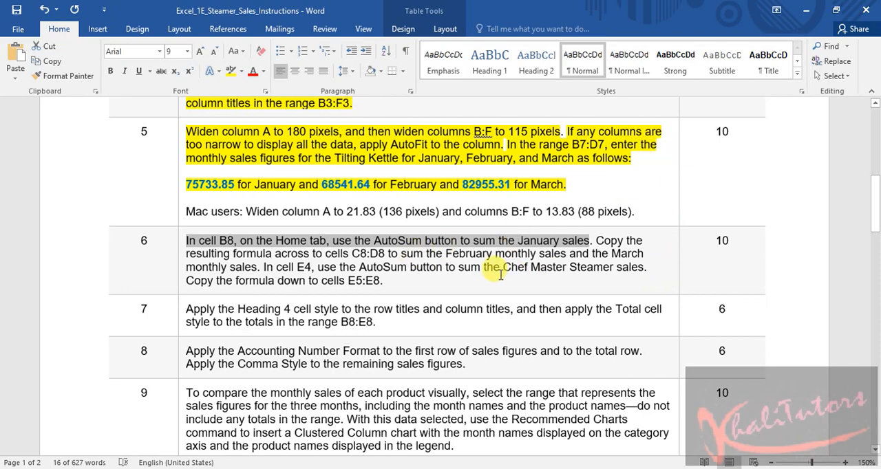
# Highlight the selected step 6 sentence in yellow, then switch to Excel and sum the January sales in cell B8 with AutoSum
pyautogui.click(231, 71)
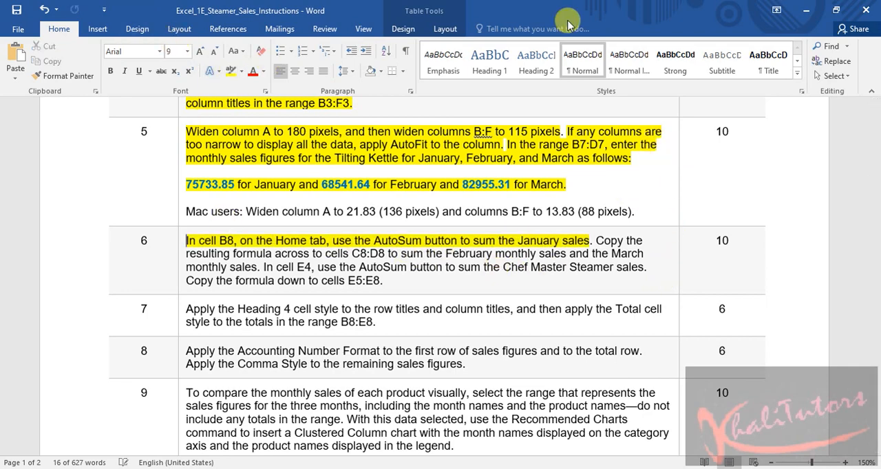
pyautogui.click(805, 10)
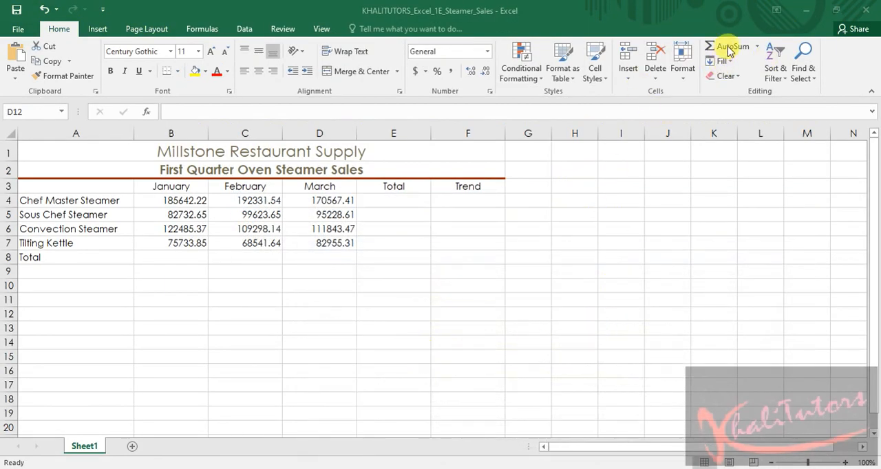
pyautogui.click(170, 257)
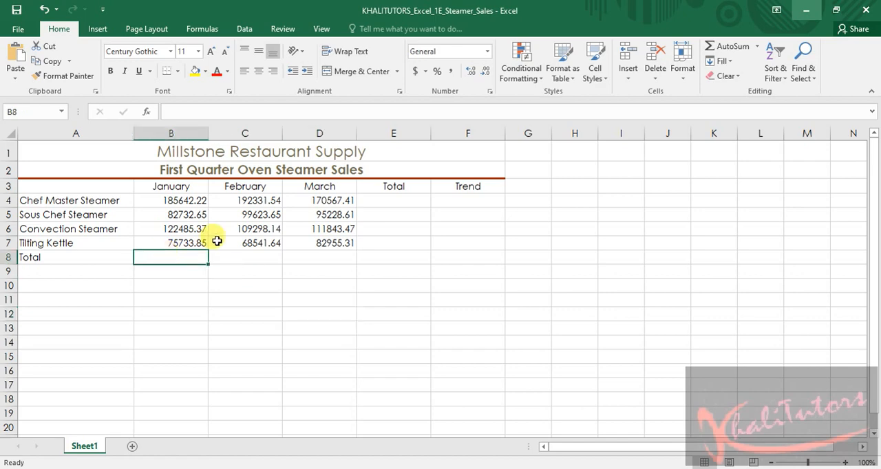
pyautogui.click(732, 48)
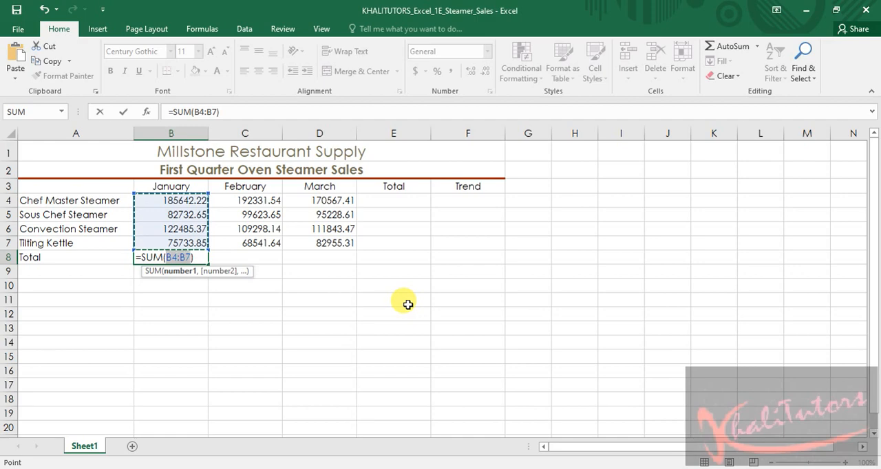
pyautogui.press('Return')
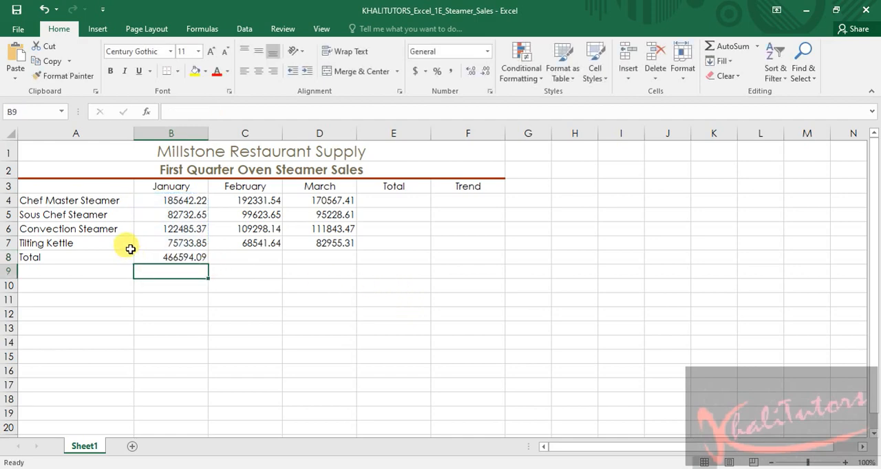
# Copy the SUM formula from cell B8 across to cells C8:D8 with the fill handle
pyautogui.click(195, 256)
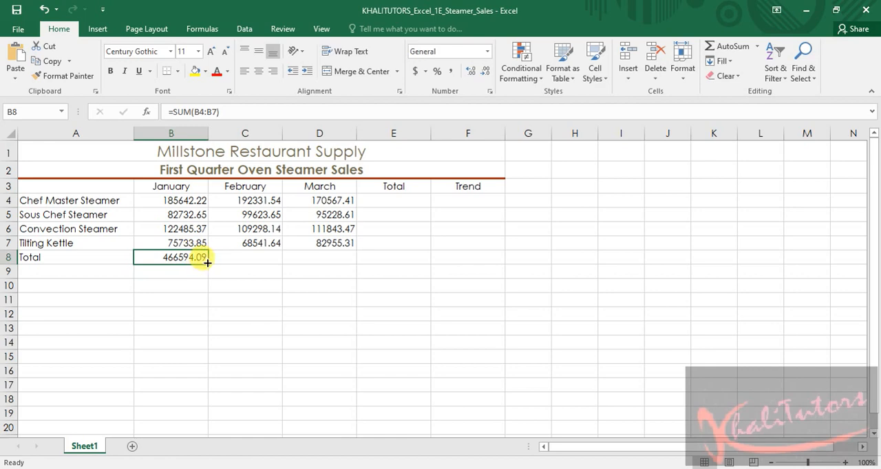
pyautogui.moveTo(207, 262); pyautogui.dragTo(328, 266)
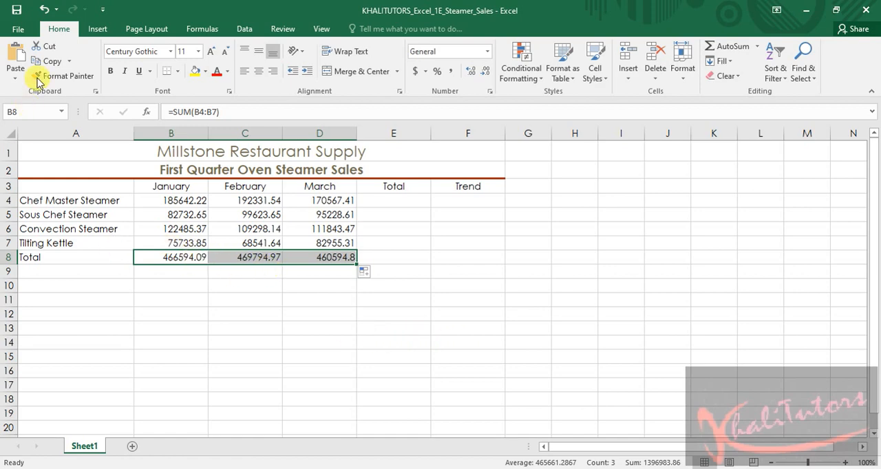
pyautogui.click(44, 9)
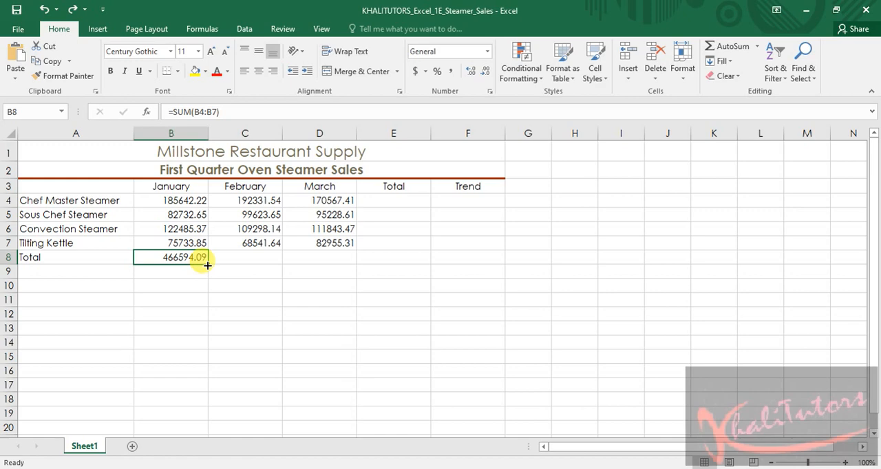
pyautogui.moveTo(207, 265); pyautogui.dragTo(342, 265)
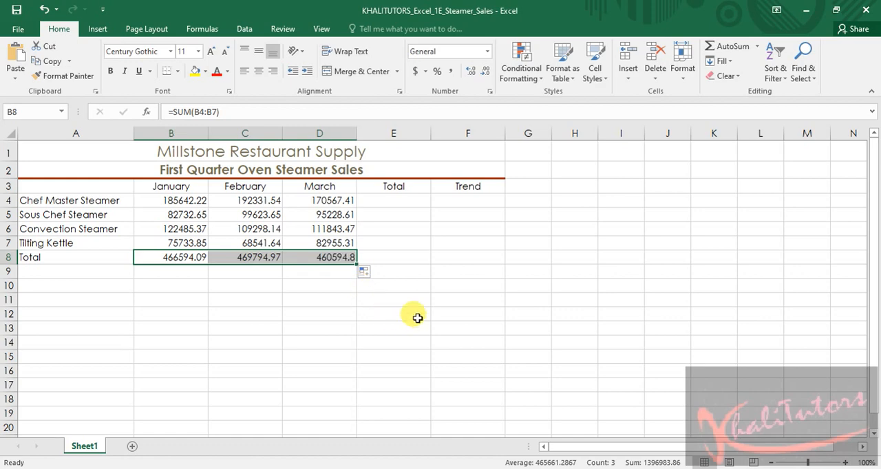
pyautogui.click(448, 300)
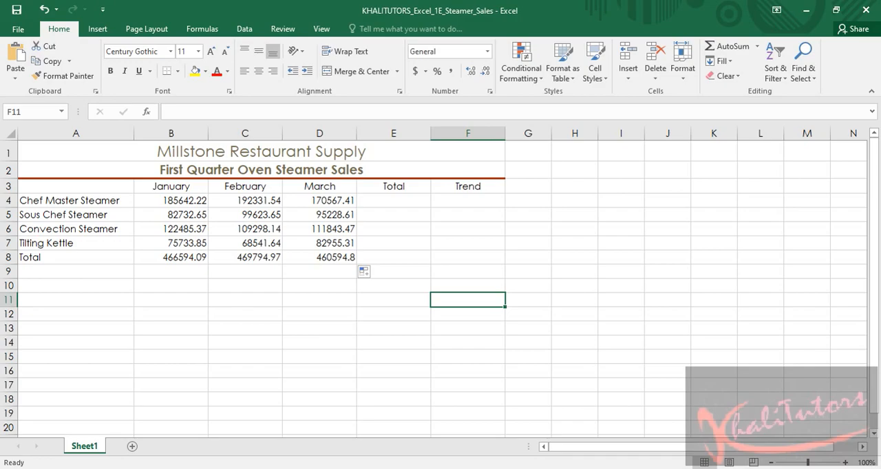
# Switch to the Word instructions and highlight the step 6 sentence about copying the formula across to C8:D8 in yellow
pyautogui.click(639, 468)
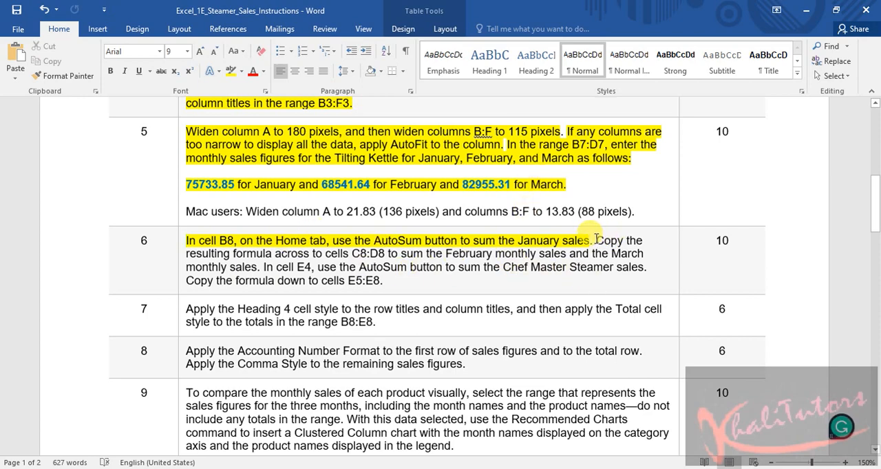
pyautogui.moveTo(595, 240); pyautogui.dragTo(267, 267)
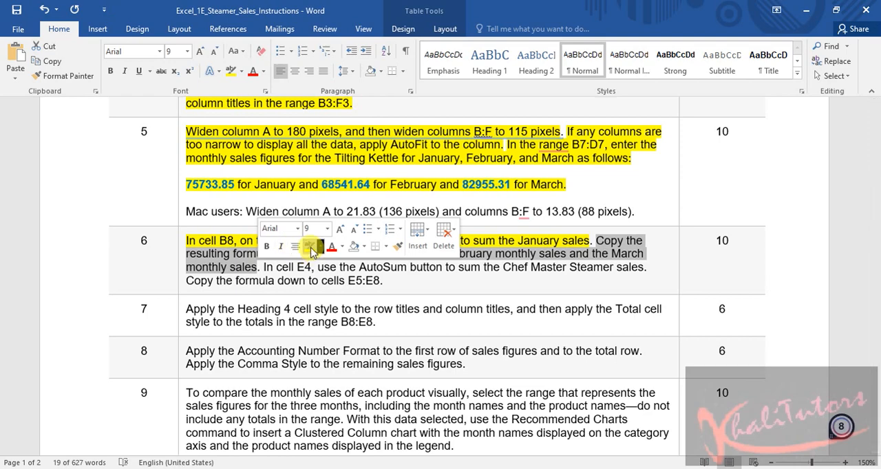
pyautogui.click(310, 249)
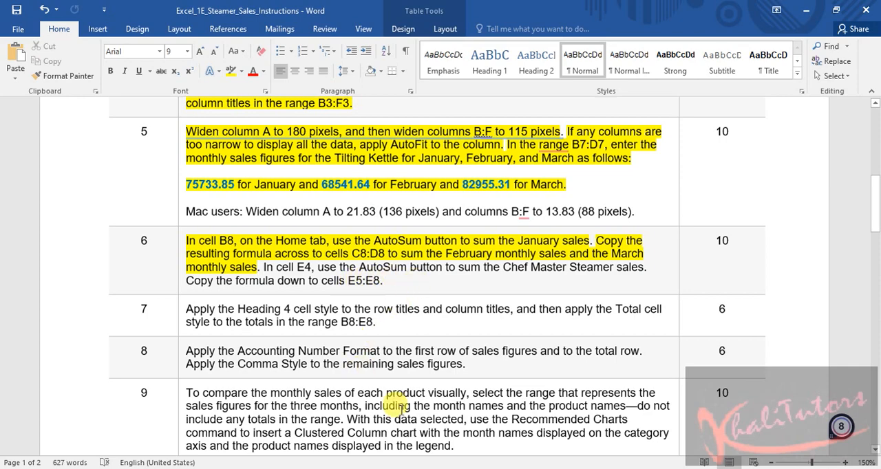
# Switch to the Excel workbook and sum the Chef Master Steamer sales in cell E4 with AutoSum
pyautogui.hotkey('alt', 'Tab')
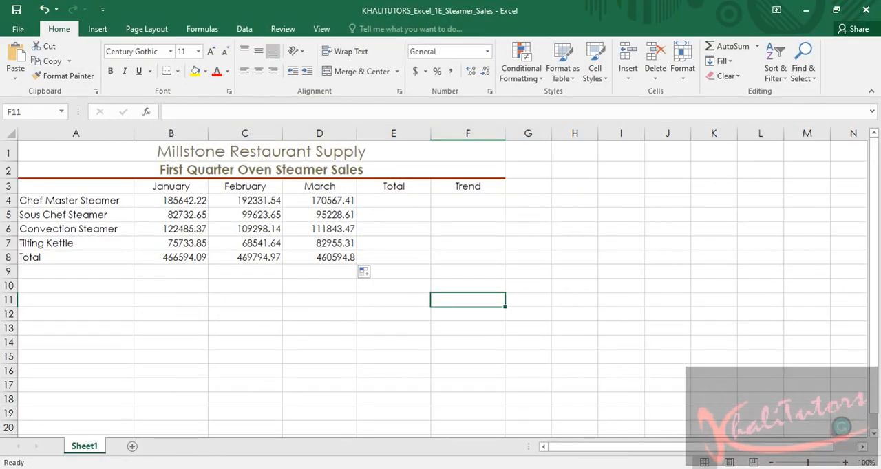
pyautogui.click(400, 202)
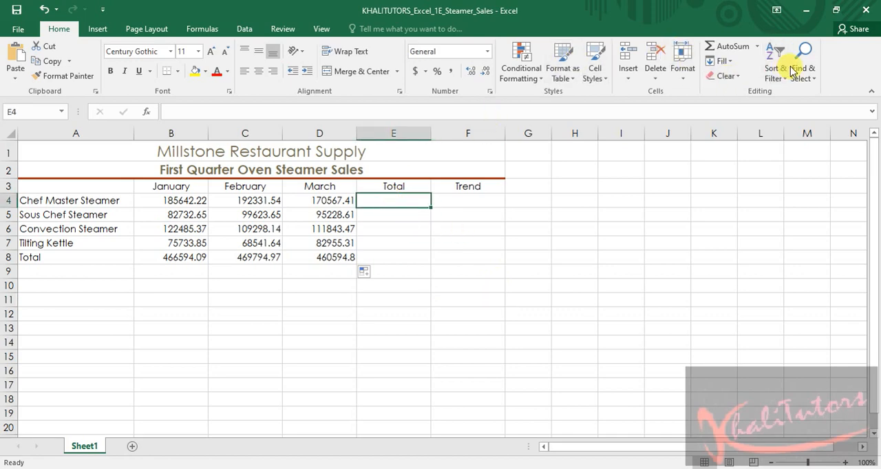
pyautogui.click(722, 48)
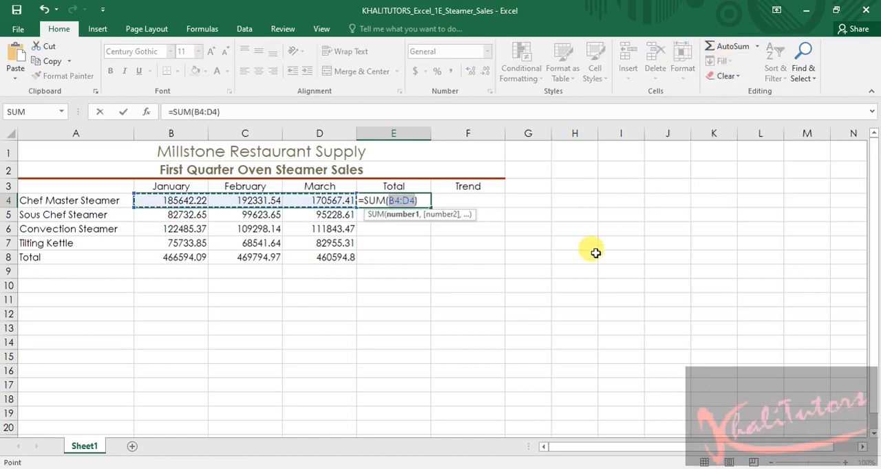
pyautogui.press('Return')
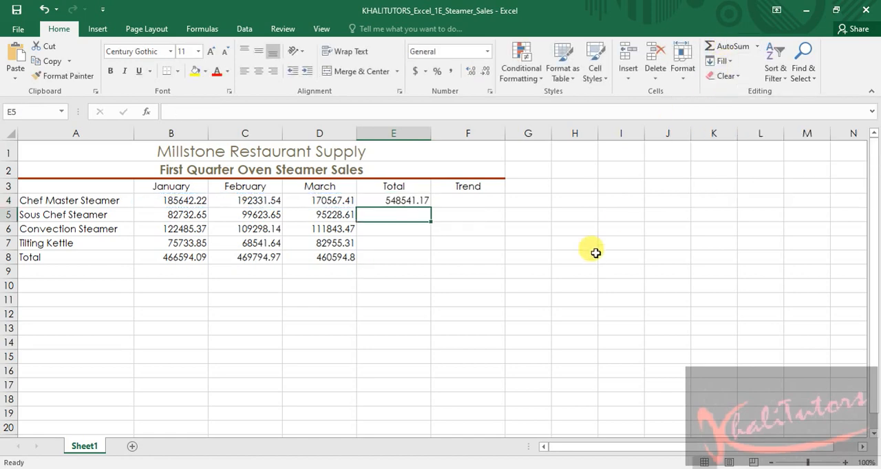
# Copy the SUM formula from cell E4 down to cells E5:E8 with the fill handle
pyautogui.click(410, 199)
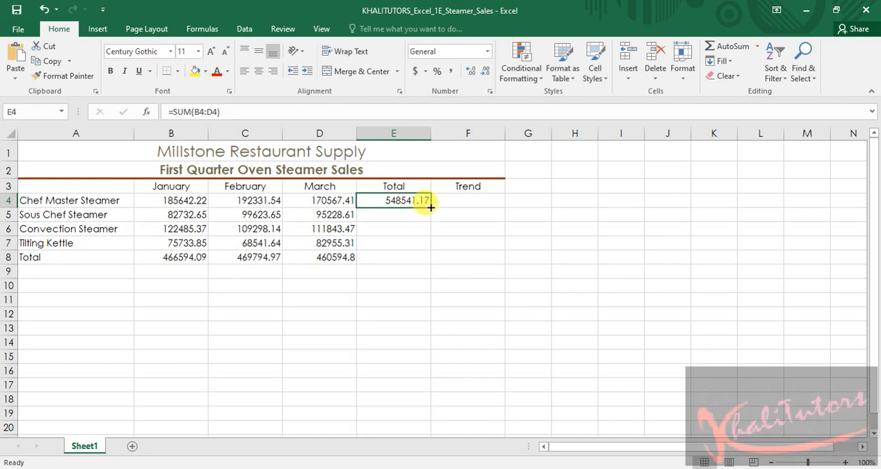
pyautogui.moveTo(429, 206); pyautogui.dragTo(428, 233)
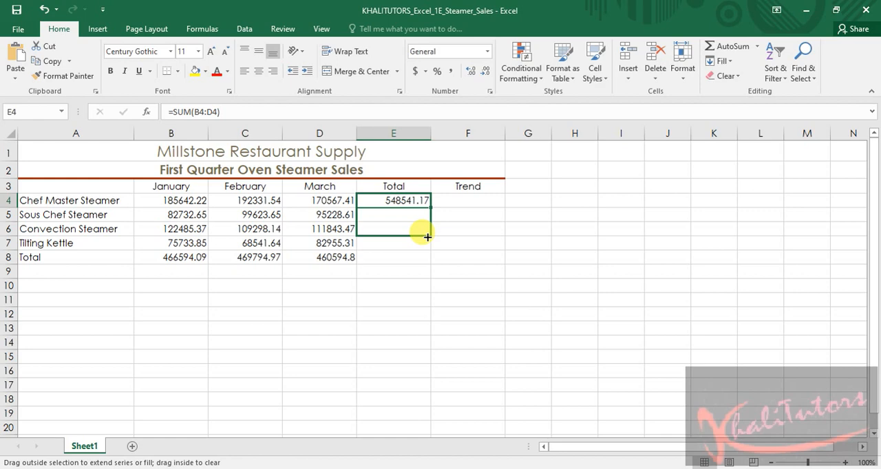
pyautogui.moveTo(425, 240); pyautogui.dragTo(424, 262)
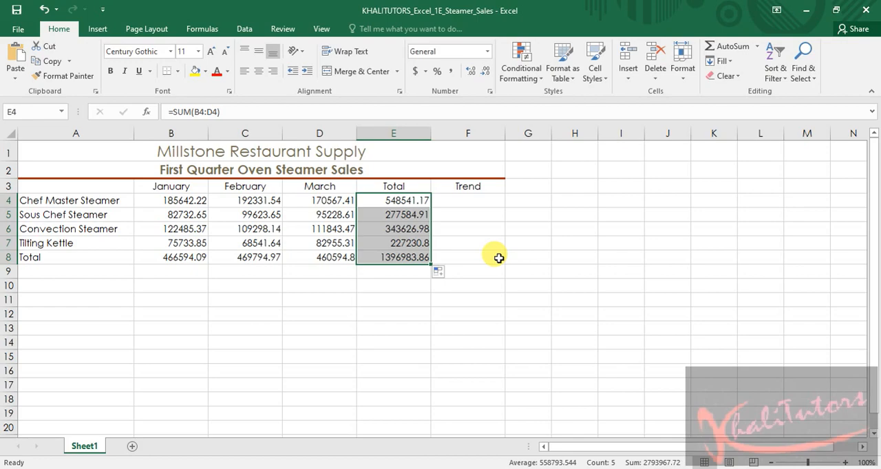
# Switch to the Word instructions and highlight the rest of step 6, about the E4 sum and copying it to E5:E8, in yellow
pyautogui.hotkey('alt', 'Tab')
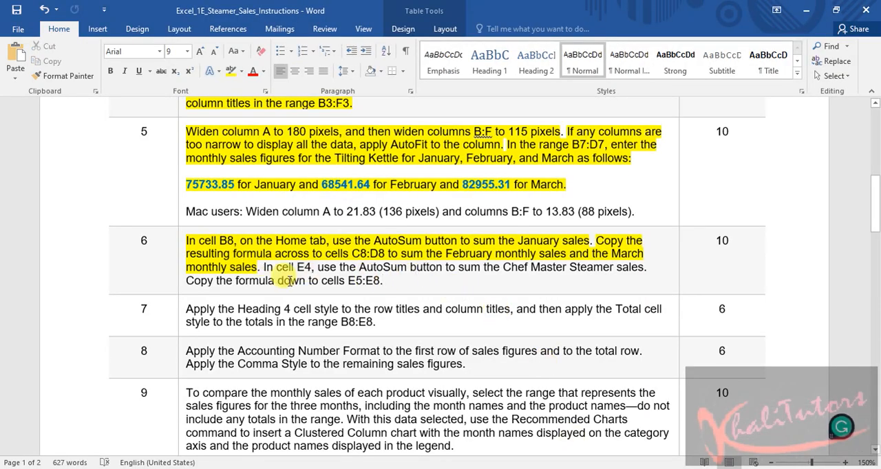
pyautogui.moveTo(386, 281); pyautogui.dragTo(262, 270)
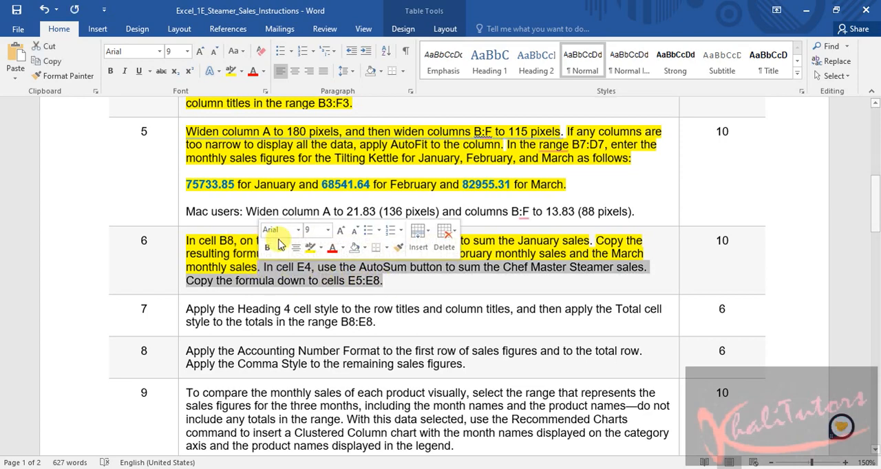
pyautogui.click(311, 249)
pyautogui.click(426, 304)
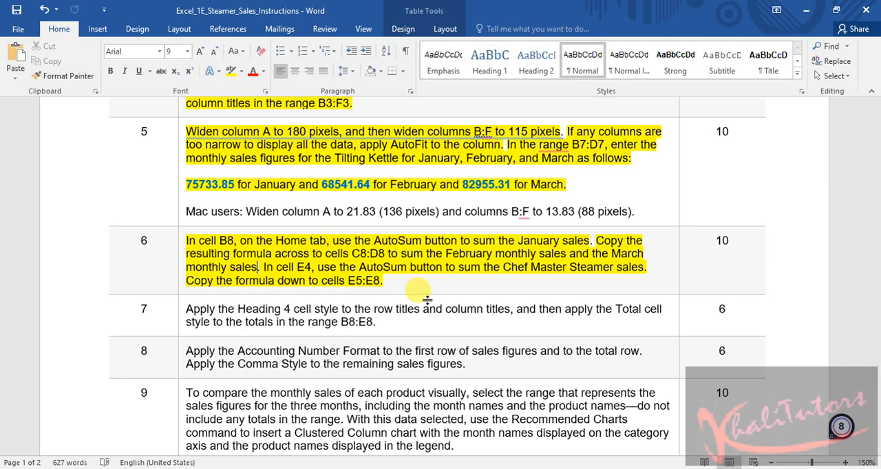
# Highlight the part of step 7 about applying the Heading 4 cell style to the row and column titles in yellow
pyautogui.scroll(-3, 416, 275)
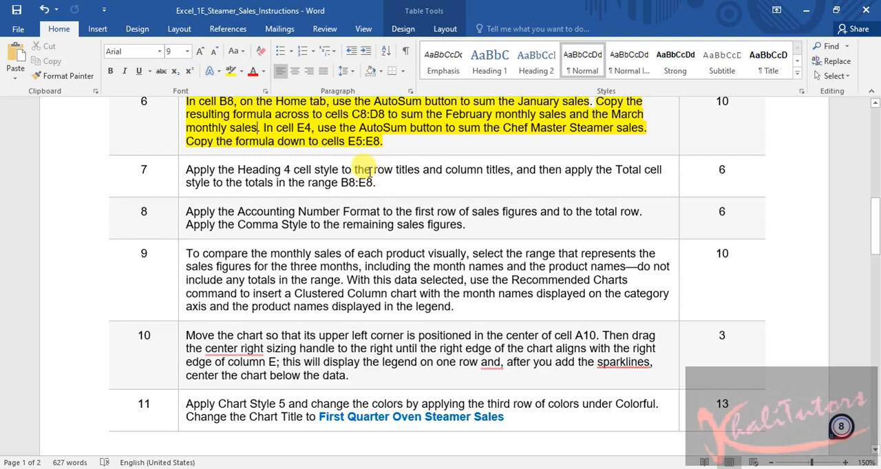
pyautogui.moveTo(373, 169); pyautogui.dragTo(421, 171)
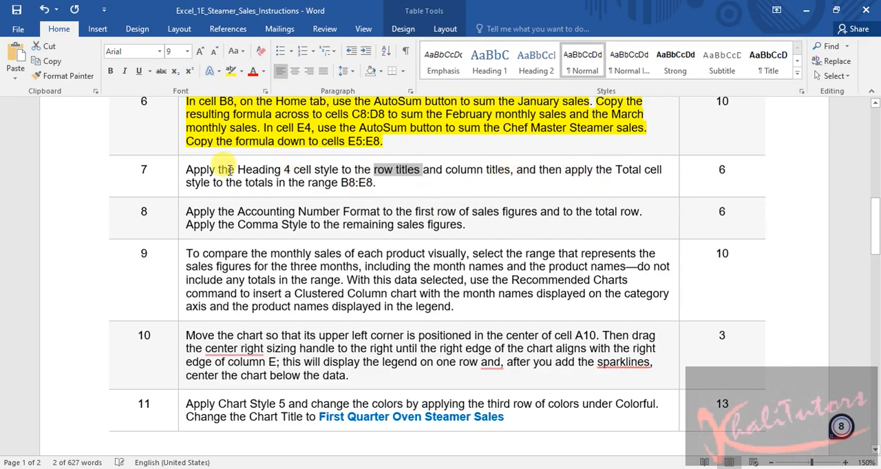
pyautogui.click(182, 169)
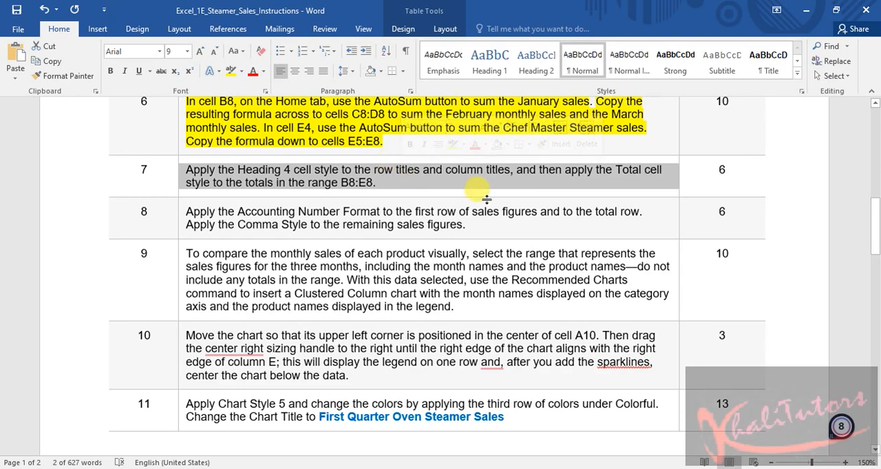
pyautogui.click(506, 169)
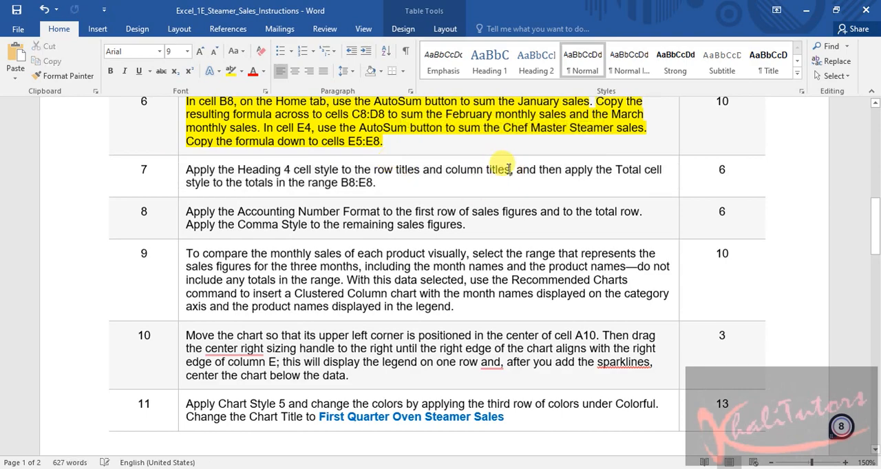
pyautogui.moveTo(508, 169); pyautogui.dragTo(184, 170)
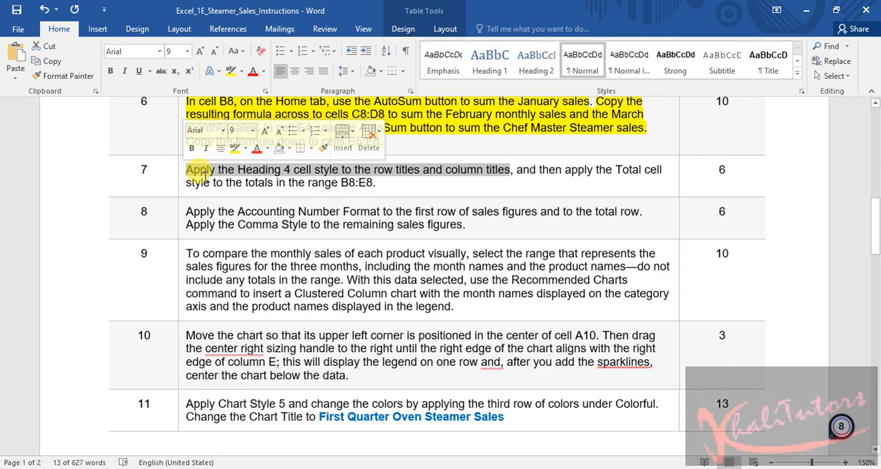
pyautogui.click(233, 148)
pyautogui.press('Left')
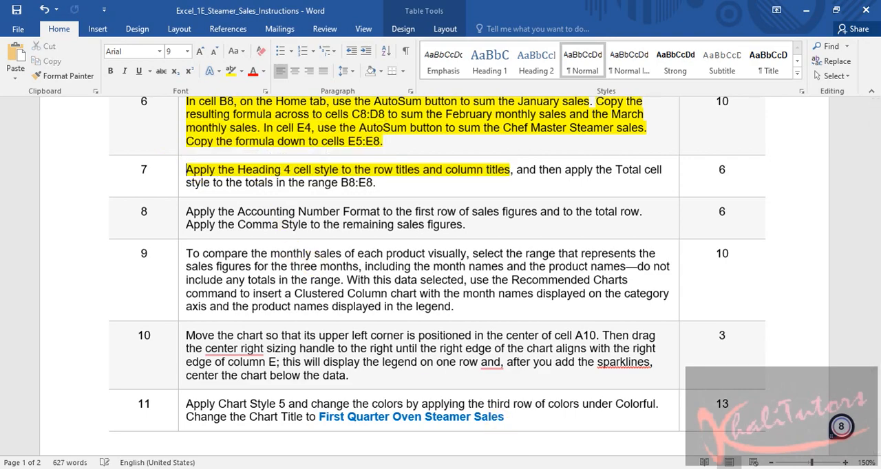
# Switch to the Excel workbook and apply the Heading 4 cell style to the row titles in A4:A8
pyautogui.hotkey('alt', 'Tab')
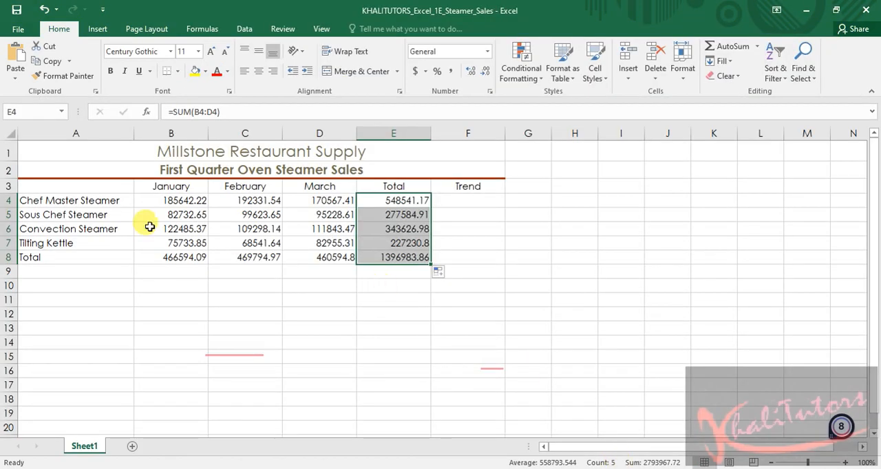
pyautogui.click(108, 267)
pyautogui.moveTo(69, 199); pyautogui.dragTo(69, 254)
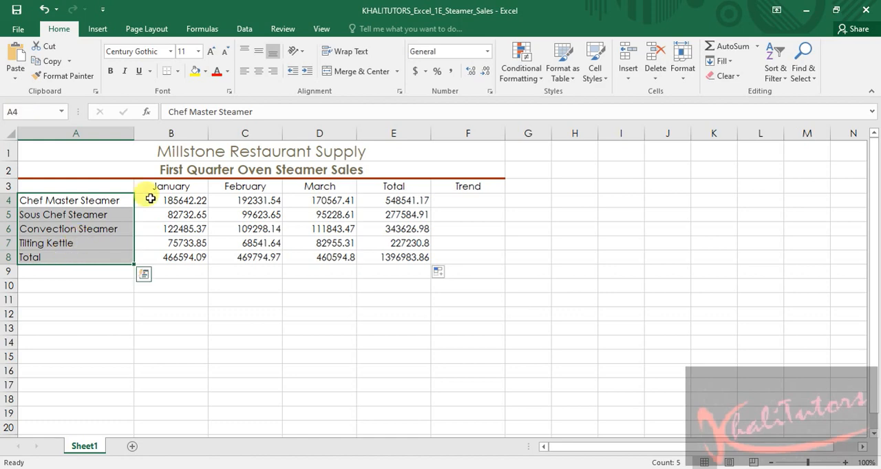
pyautogui.press('ctrl')
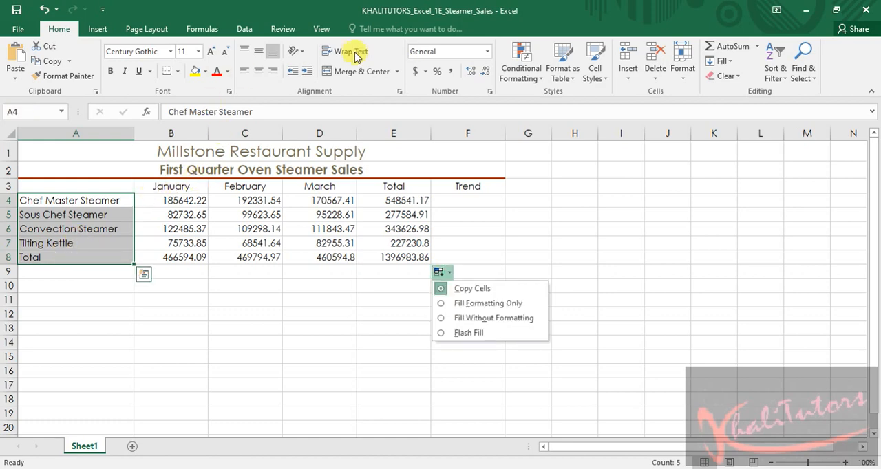
pyautogui.click(595, 77)
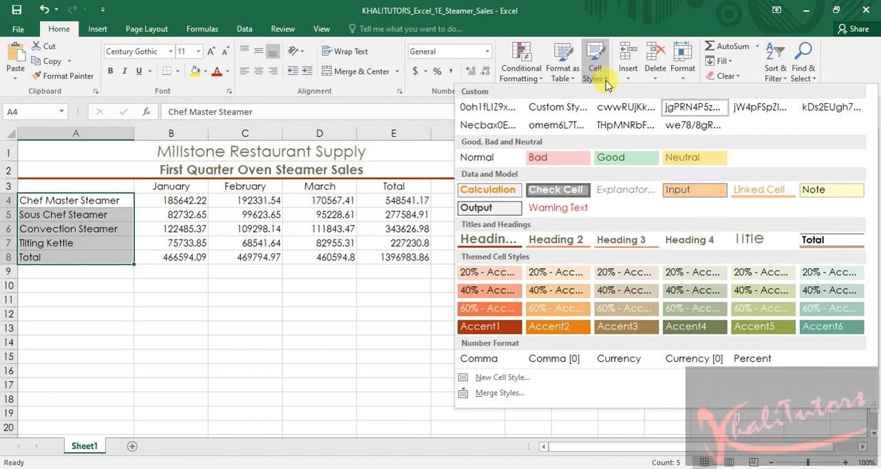
pyautogui.click(685, 238)
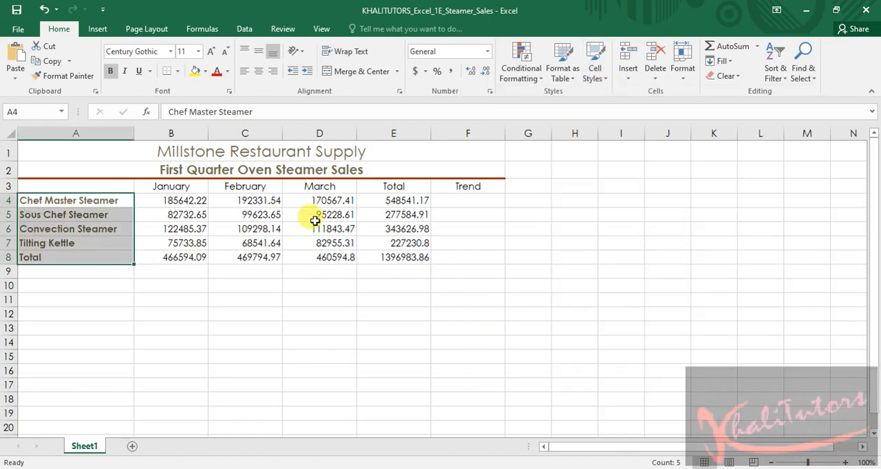
# Apply the Heading 4 cell style to the column titles in B3:F3
pyautogui.click(282, 326)
pyautogui.moveTo(141, 183); pyautogui.dragTo(454, 186)
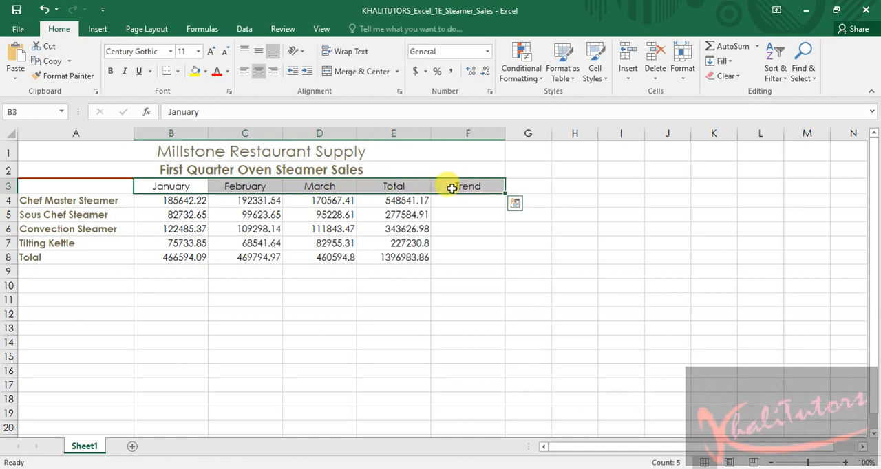
pyautogui.click(594, 72)
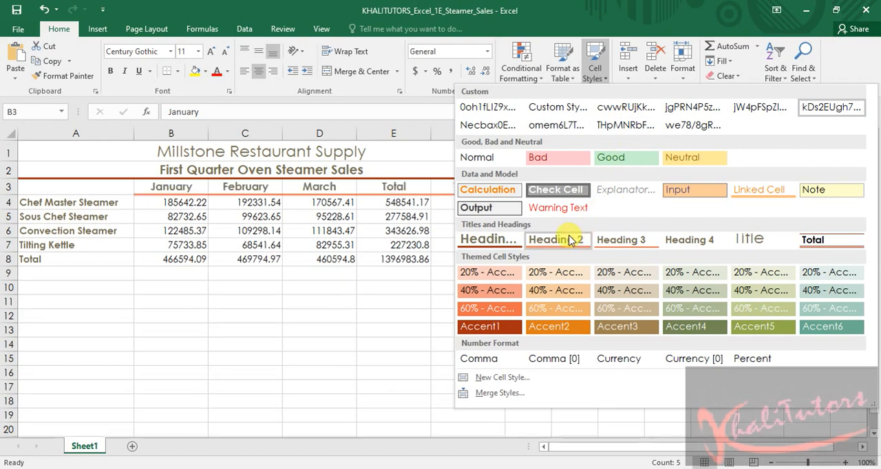
pyautogui.click(692, 240)
pyautogui.click(475, 287)
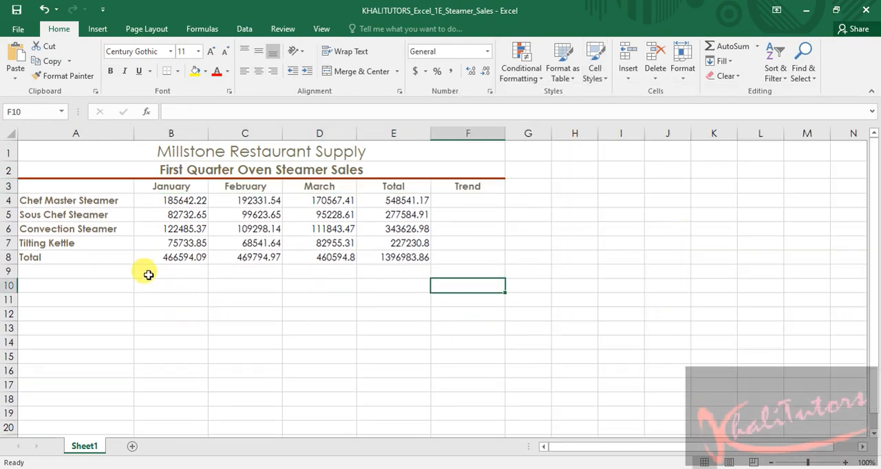
pyautogui.moveTo(53, 198); pyautogui.dragTo(64, 256)
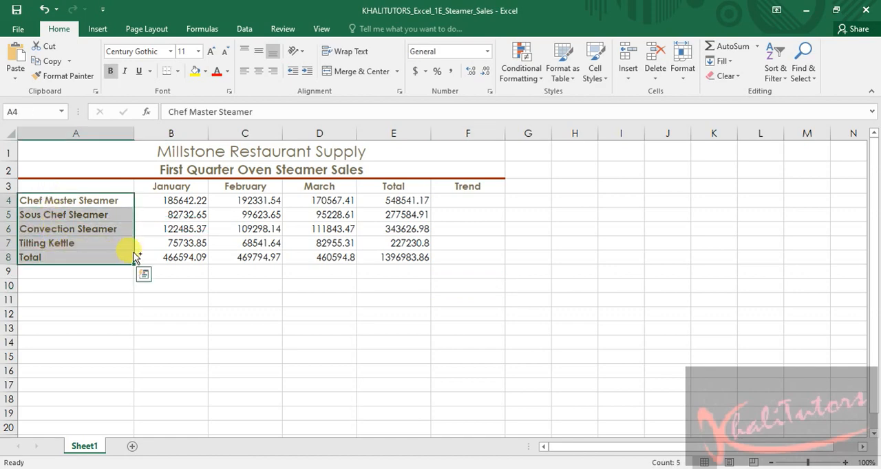
pyautogui.keyDown('ctrl'); pyautogui.moveTo(158, 185); pyautogui.dragTo(456, 183); pyautogui.keyUp('ctrl')
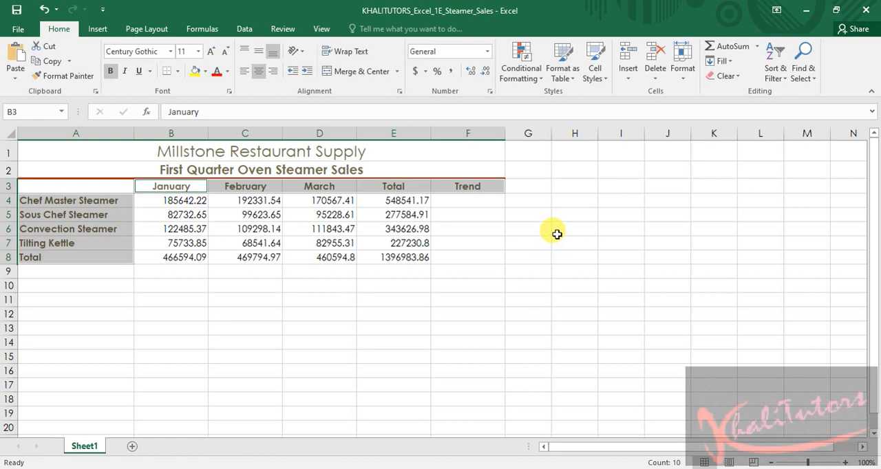
pyautogui.click(582, 258)
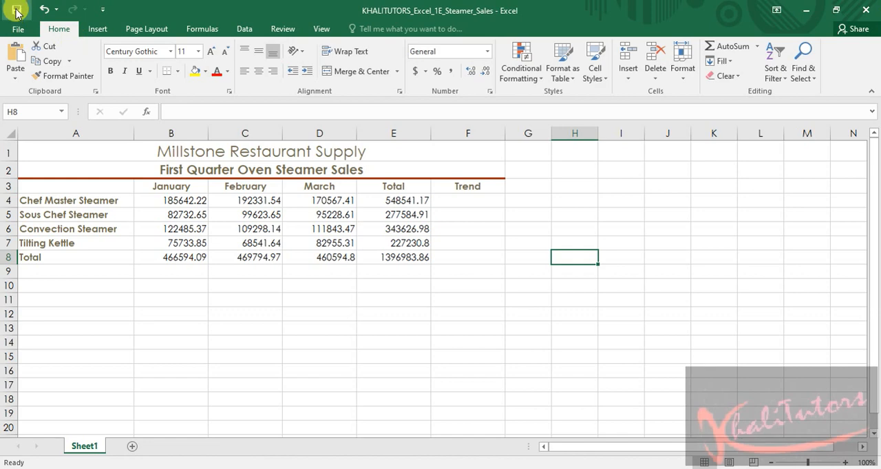
pyautogui.scroll(-1, 16, 13)
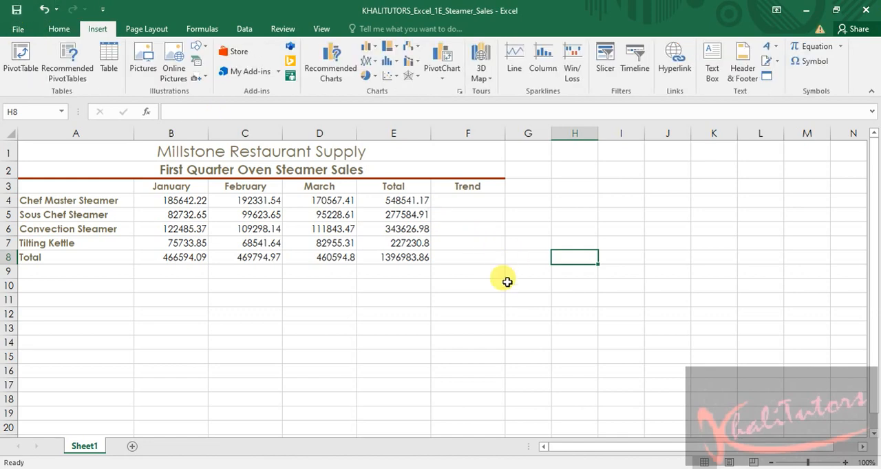
# Check step 7 in the Word instructions, return to the Excel workbook, apply the Total cell style to B8:E8 and save
pyautogui.moveTo(581, 468)
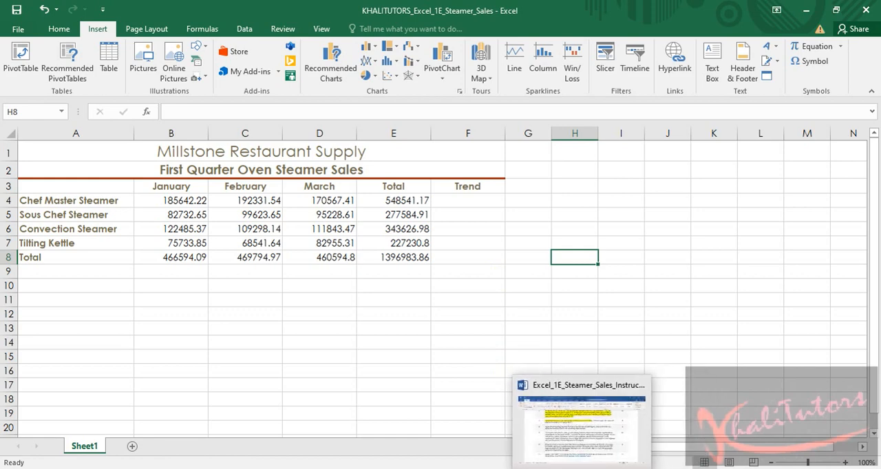
pyautogui.click(582, 423)
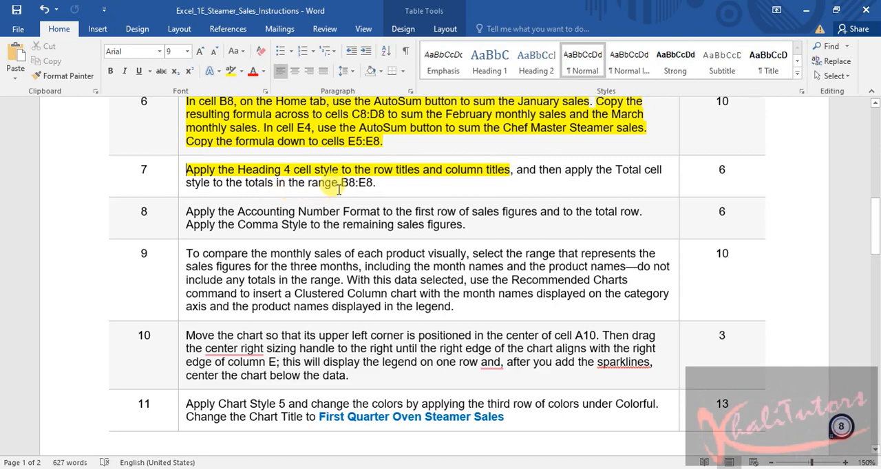
pyautogui.click(813, 14)
pyautogui.click(177, 269)
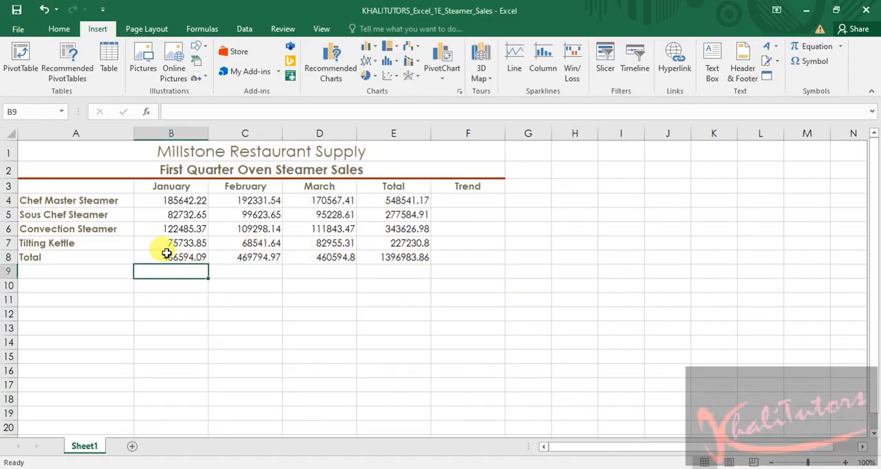
pyautogui.click(147, 258)
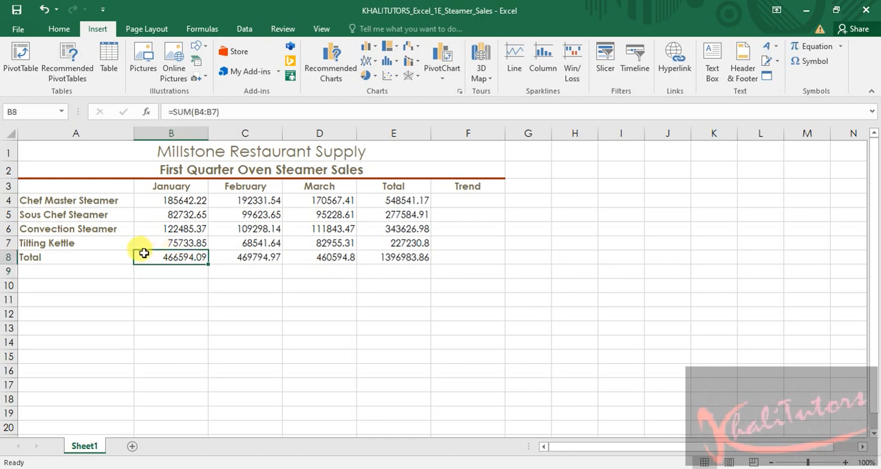
pyautogui.moveTo(145, 254); pyautogui.dragTo(411, 252)
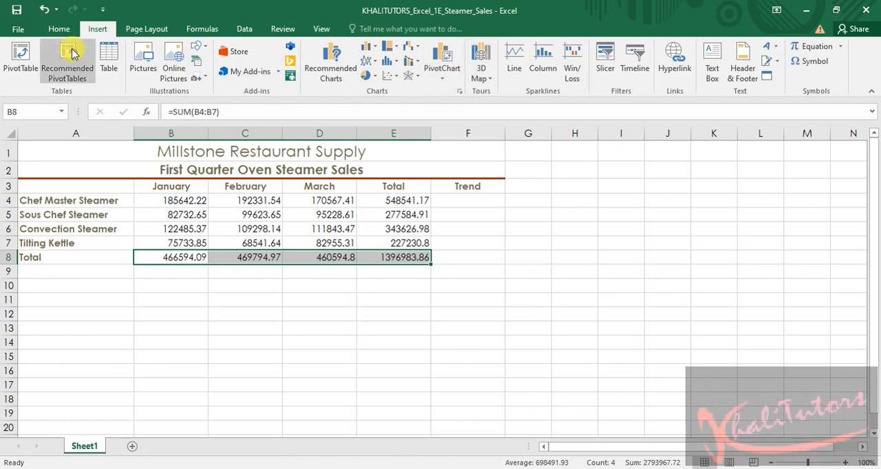
pyautogui.click(59, 29)
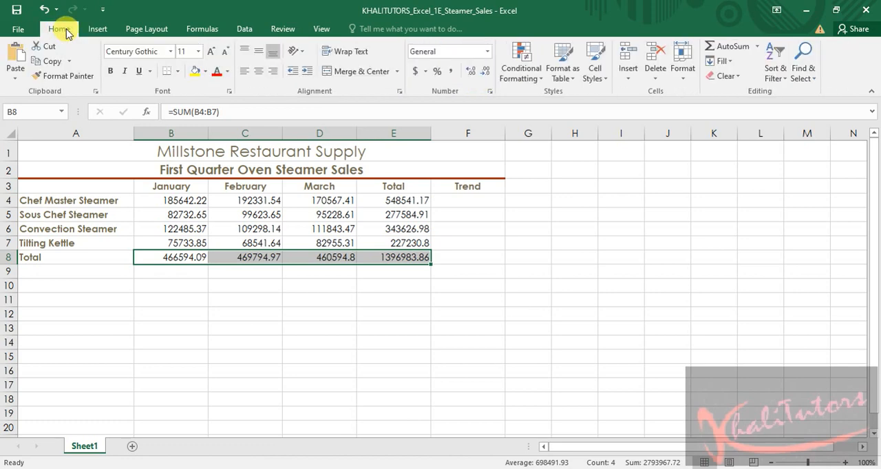
pyautogui.click(606, 79)
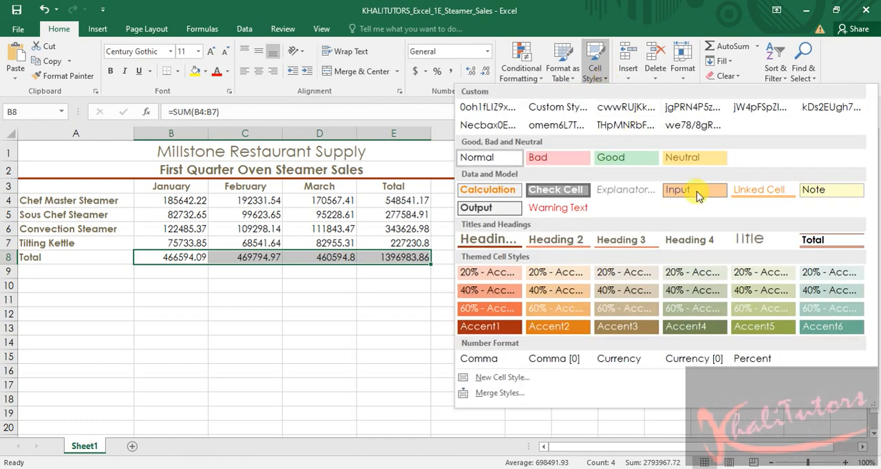
pyautogui.click(822, 242)
pyautogui.click(528, 275)
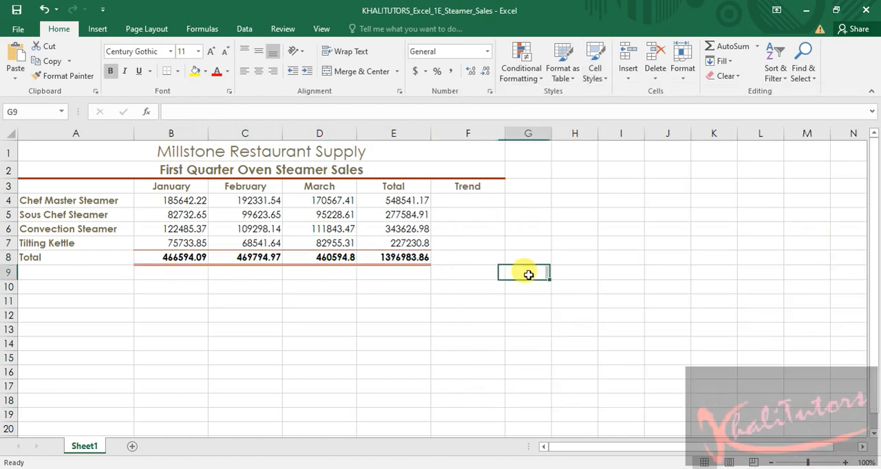
pyautogui.click(17, 10)
# Switch to the Word instructions and highlight the rest of step 7 and the Accounting Number Format sentence of step 8 in yellow
pyautogui.hotkey('alt', 'Tab')
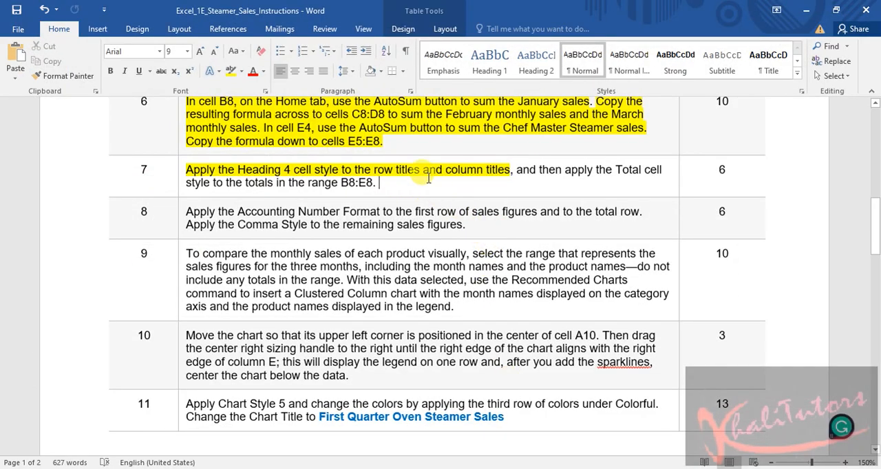
pyautogui.moveTo(516, 169); pyautogui.dragTo(466, 190)
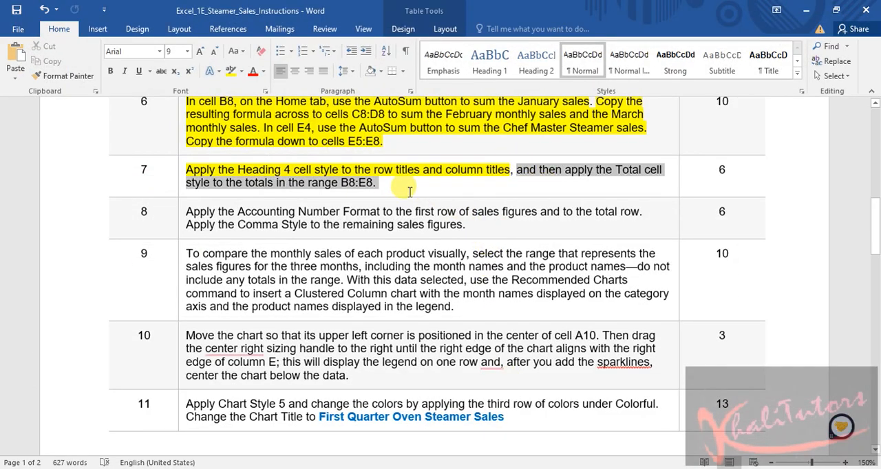
pyautogui.click(229, 72)
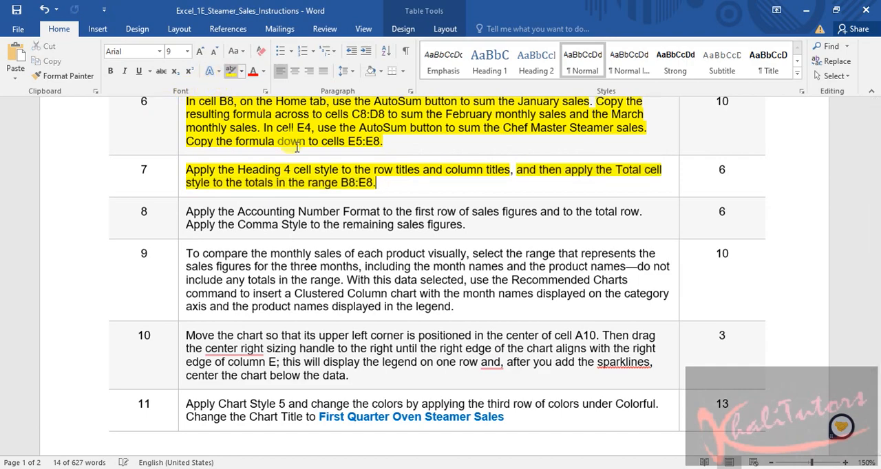
pyautogui.click(428, 190)
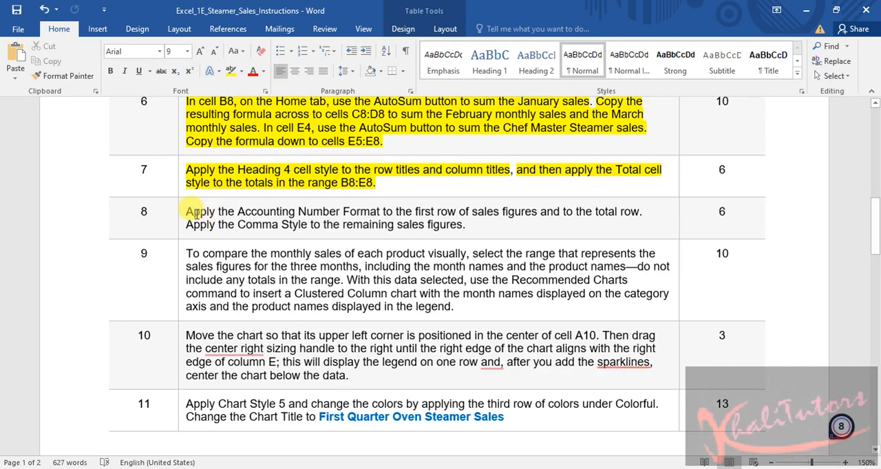
pyautogui.moveTo(644, 211); pyautogui.dragTo(181, 208)
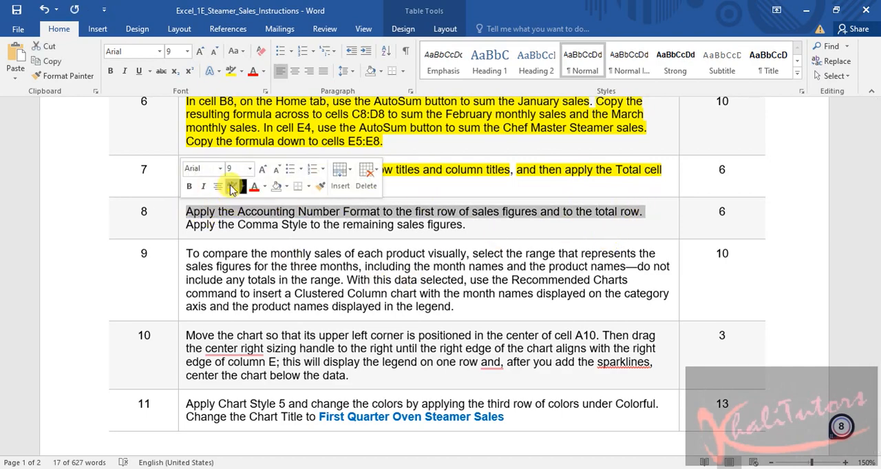
pyautogui.click(227, 188)
# Switch to the Excel workbook and select the first row of sales figures, B4:E4
pyautogui.click(365, 401)
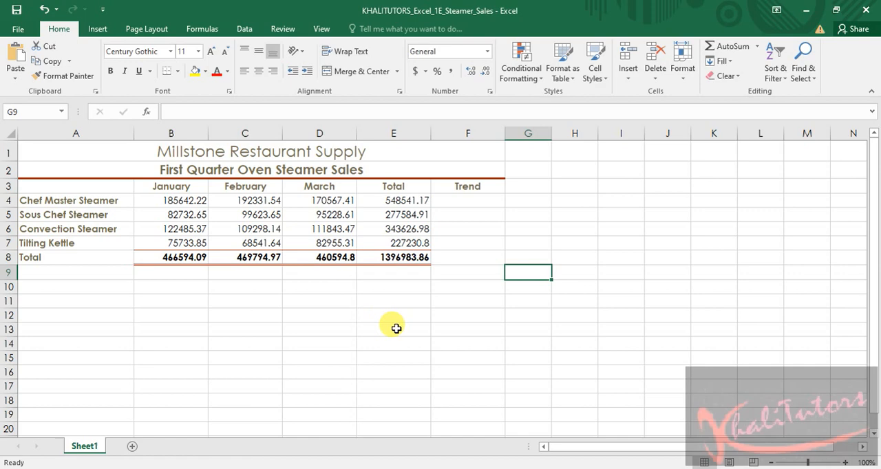
pyautogui.click(391, 340)
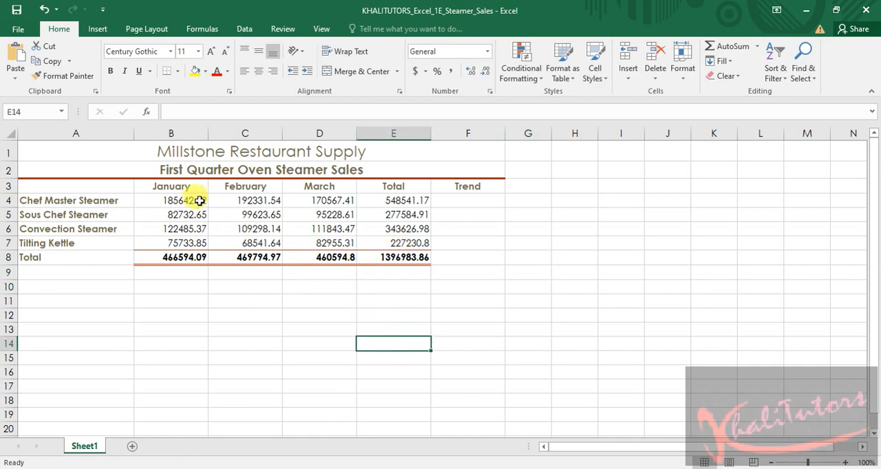
pyautogui.click(158, 201)
pyautogui.moveTo(267, 192); pyautogui.dragTo(389, 200)
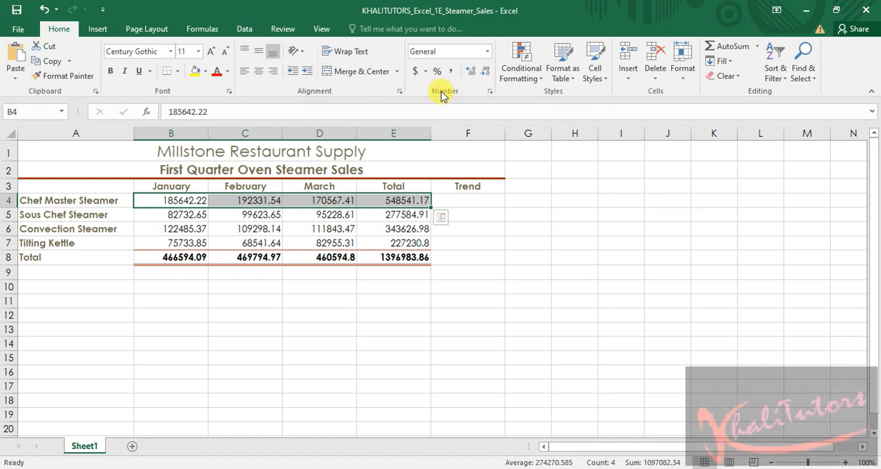
pyautogui.click(490, 93)
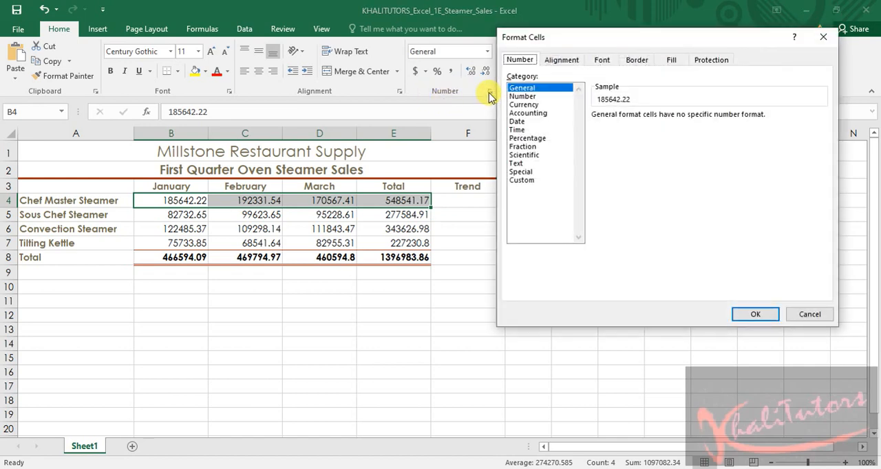
pyautogui.click(536, 113)
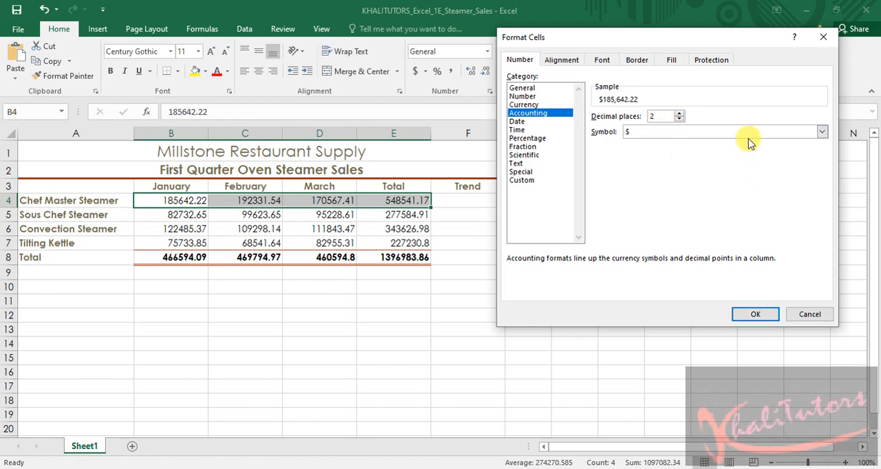
pyautogui.click(823, 37)
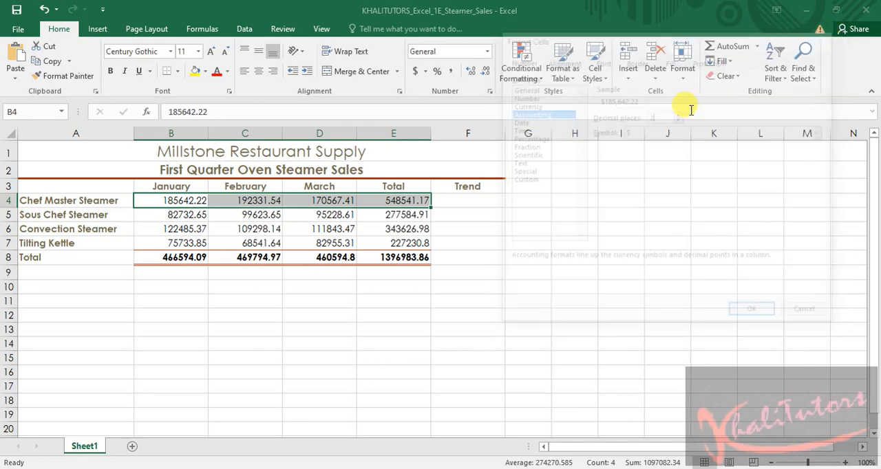
# Add the totals in B8:E8 to the B4:E4 selection and apply the Accounting format with 2 decimal places and the $ symbol
pyautogui.keyDown('ctrl'); pyautogui.moveTo(147, 255); pyautogui.dragTo(407, 257); pyautogui.keyUp('ctrl')
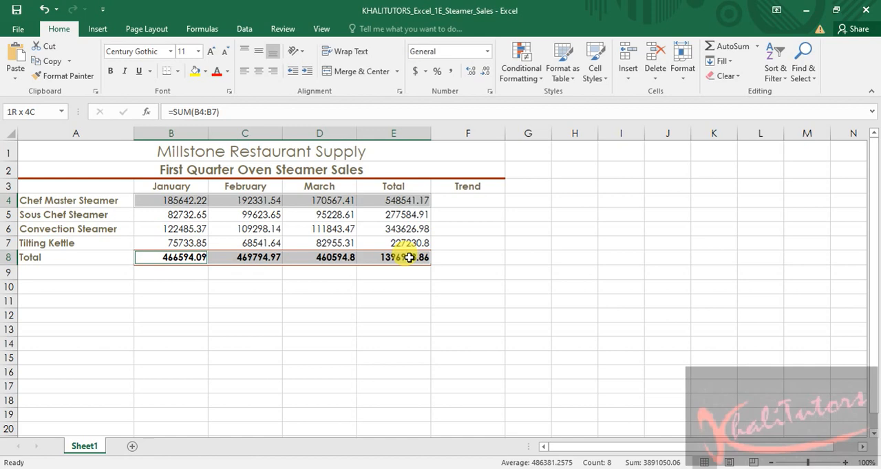
pyautogui.keyDown('ctrl'); pyautogui.moveTo(409, 257); pyautogui.dragTo(406, 257); pyautogui.keyUp('ctrl')
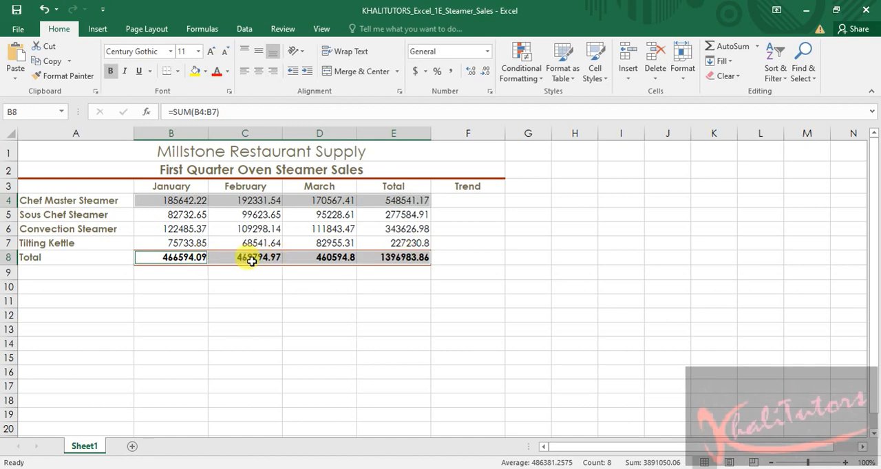
pyautogui.click(489, 91)
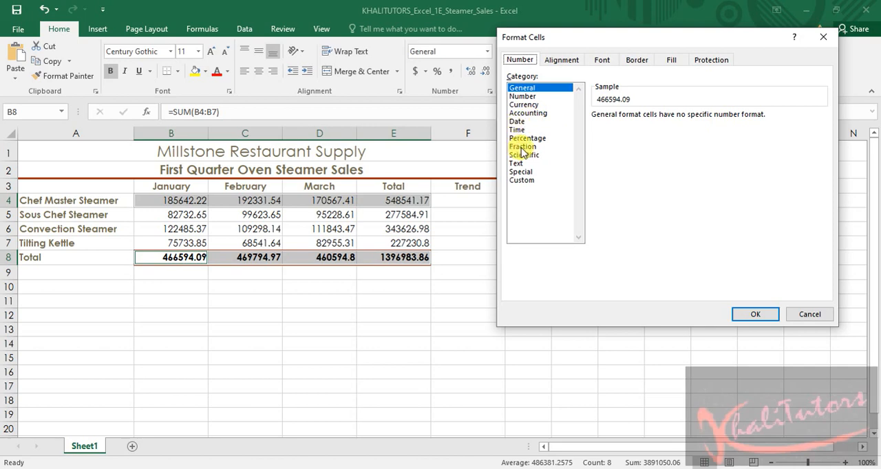
pyautogui.click(531, 113)
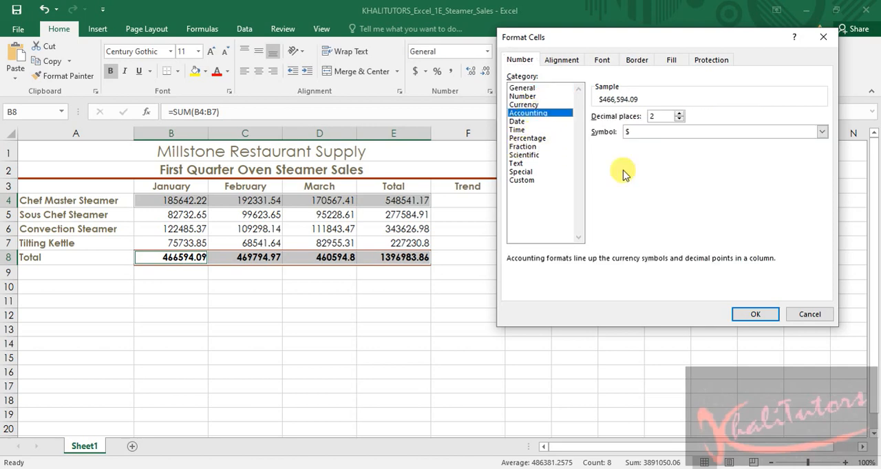
pyautogui.click(754, 314)
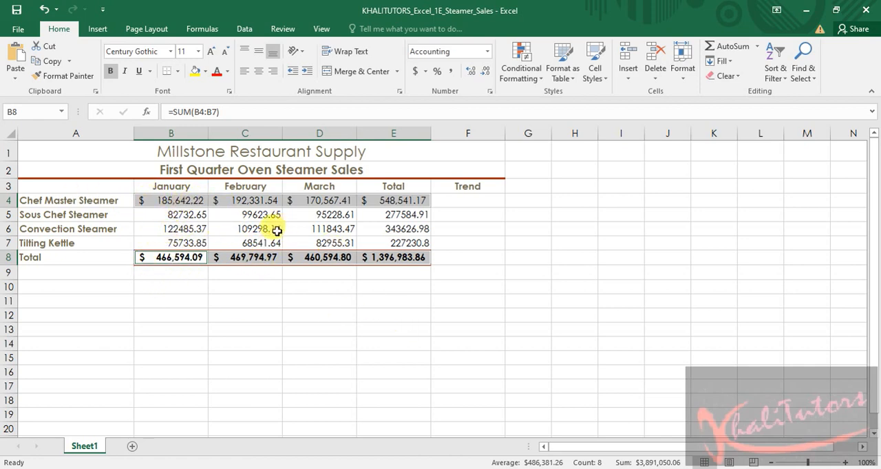
pyautogui.click(527, 272)
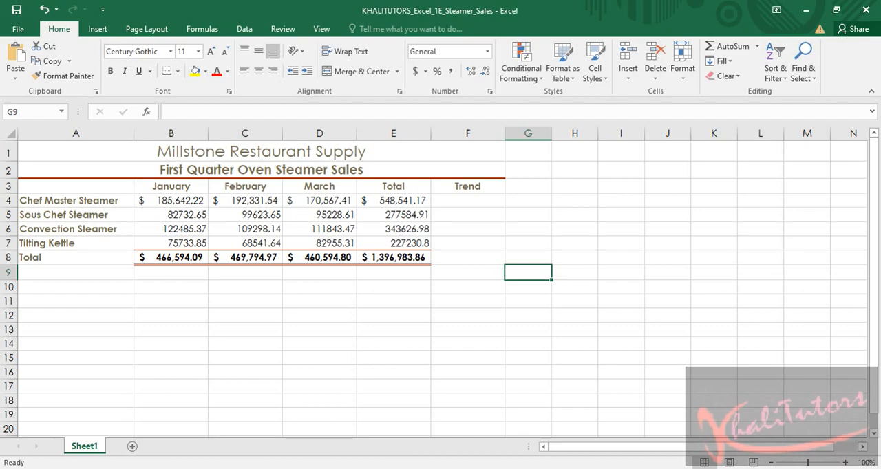
# Check step 8 in the Word instructions, return to the Excel workbook and apply the Comma cell style to B5:E7
pyautogui.hotkey('alt', 'Tab')
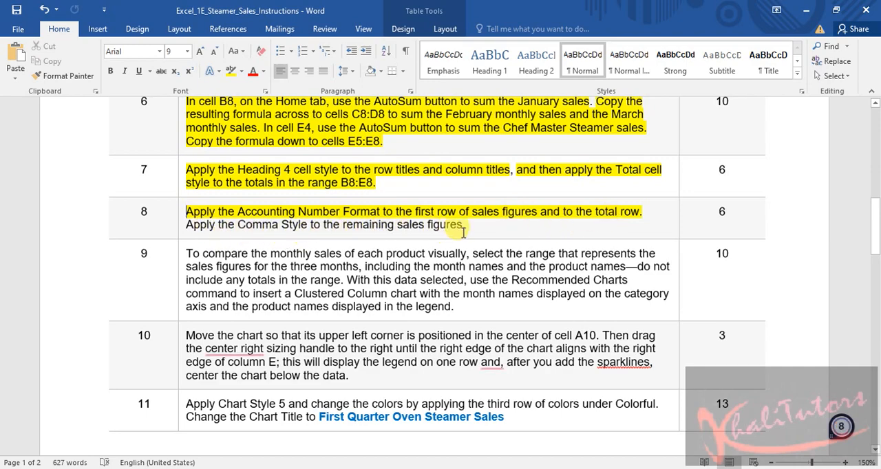
pyautogui.hotkey('alt', 'Tab')
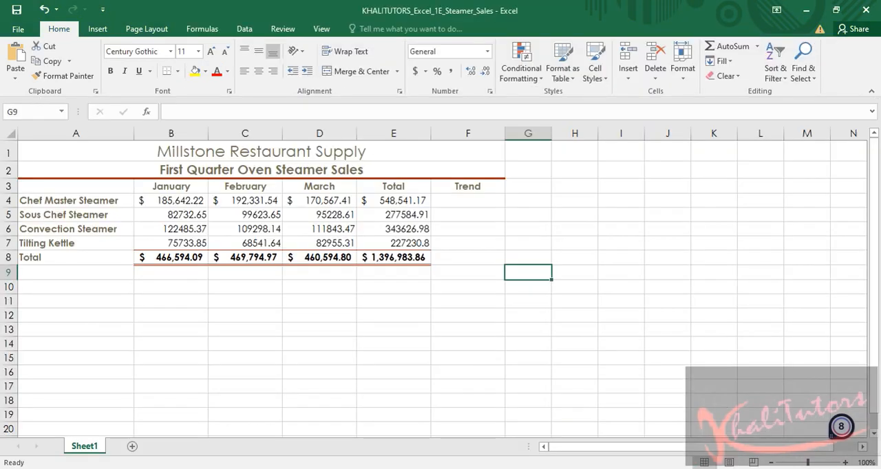
pyautogui.moveTo(144, 213); pyautogui.dragTo(403, 243)
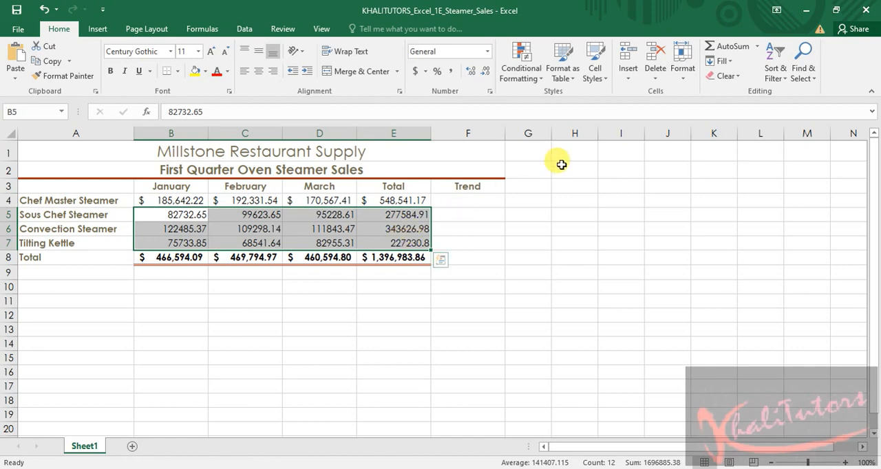
pyautogui.click(608, 82)
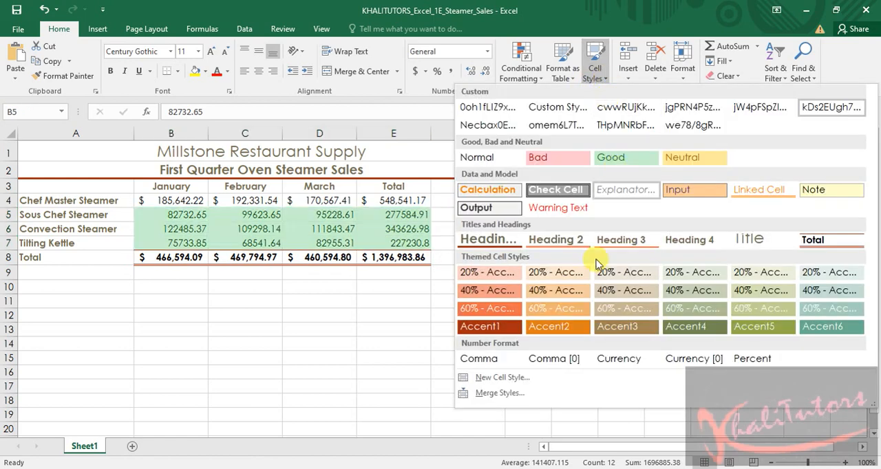
pyautogui.click(490, 358)
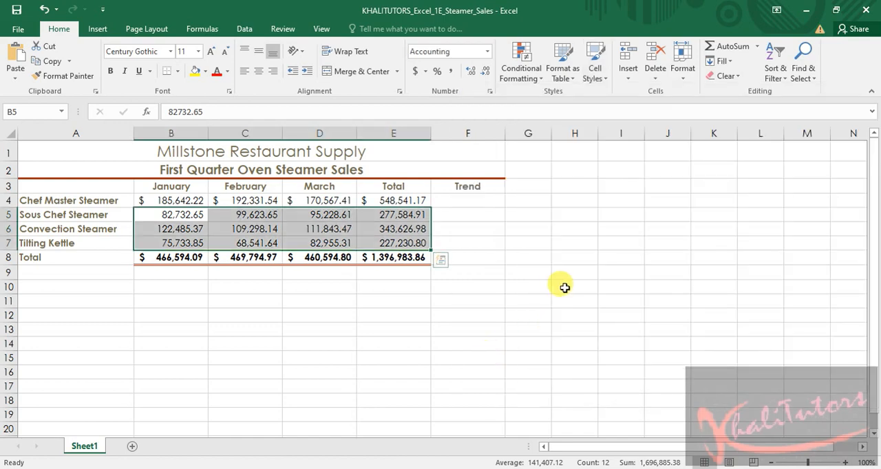
pyautogui.click(564, 288)
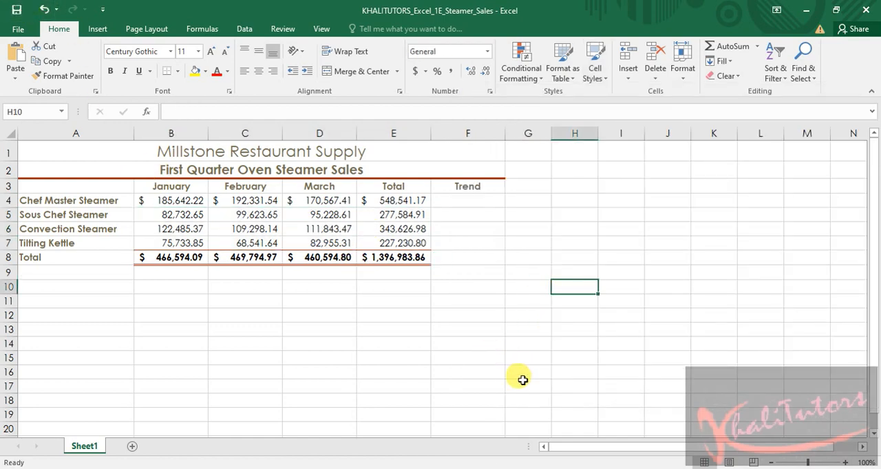
# Switch to the Word instructions, highlight the Comma Style sentence of step 8 in yellow and save the document
pyautogui.hotkey('alt', 'Tab')
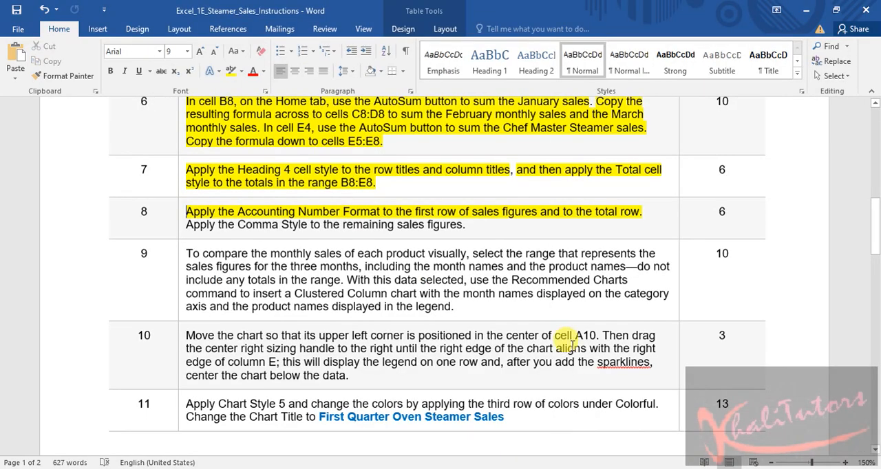
pyautogui.click(362, 233)
pyautogui.moveTo(476, 227); pyautogui.dragTo(187, 221)
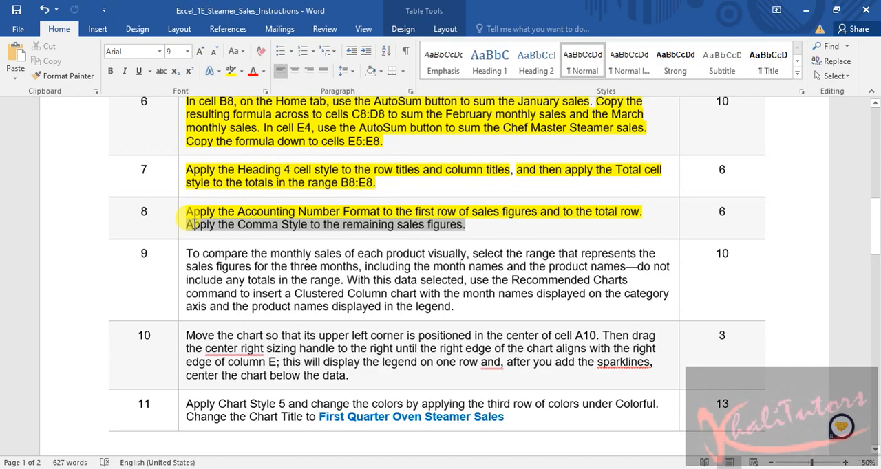
pyautogui.click(231, 71)
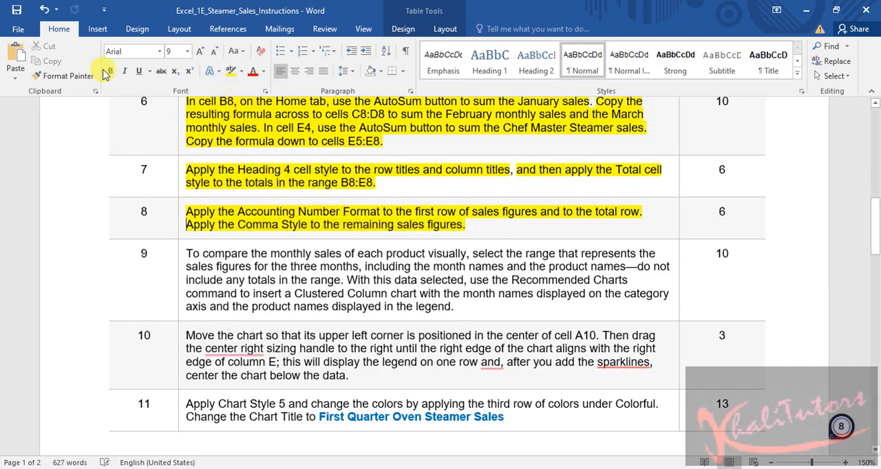
pyautogui.click(17, 10)
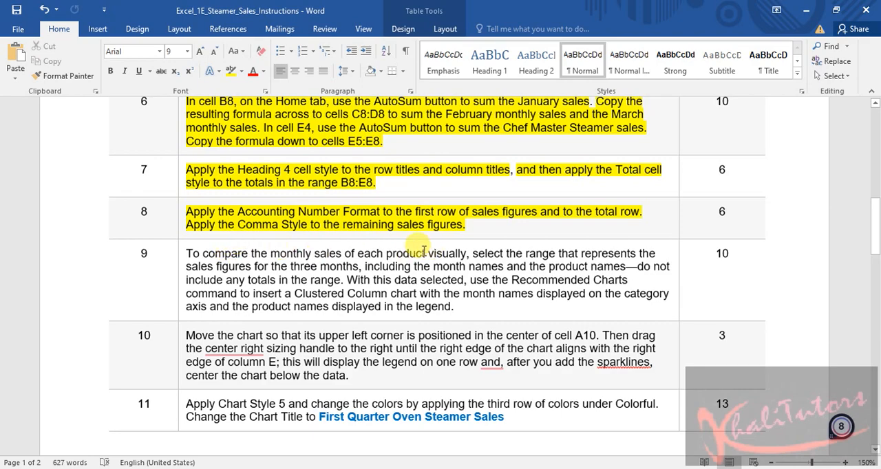
# Read step 9 and highlight its phrase "include any totals in the range" in red
pyautogui.scroll(-1, 347, 189)
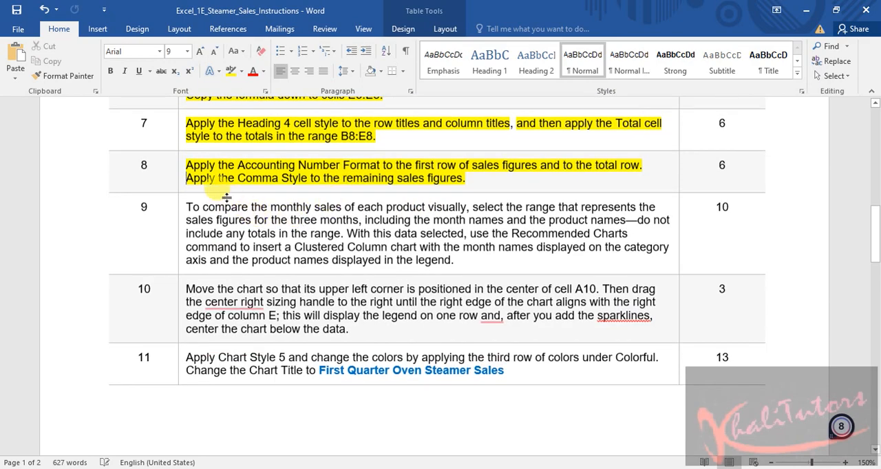
pyautogui.scroll(-1, 237, 189)
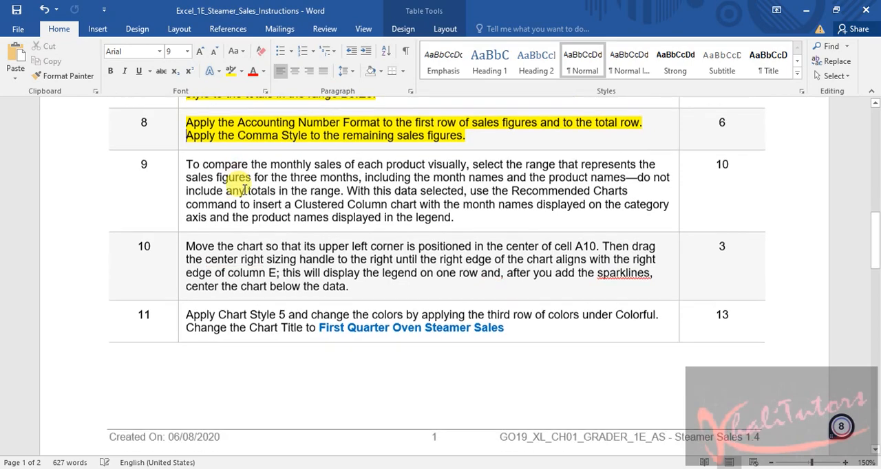
pyautogui.scroll(2, 278, 210)
pyautogui.scroll(-3, 279, 209)
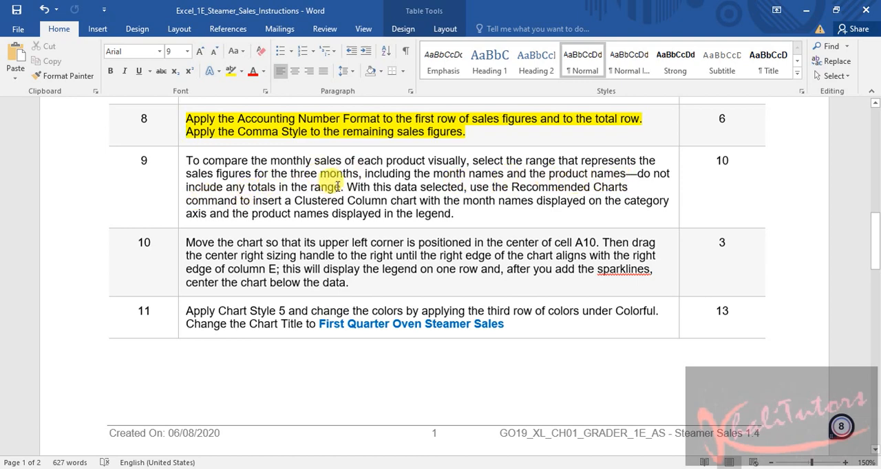
pyautogui.moveTo(339, 186); pyautogui.dragTo(187, 188)
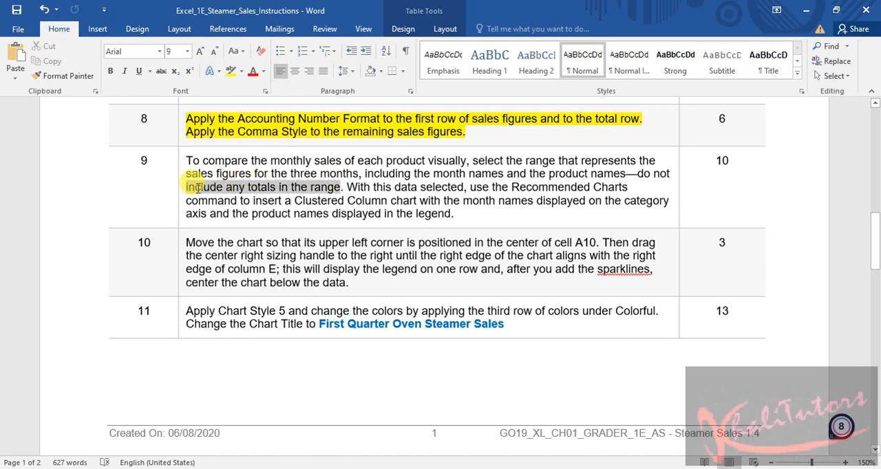
pyautogui.click(241, 71)
pyautogui.click(232, 100)
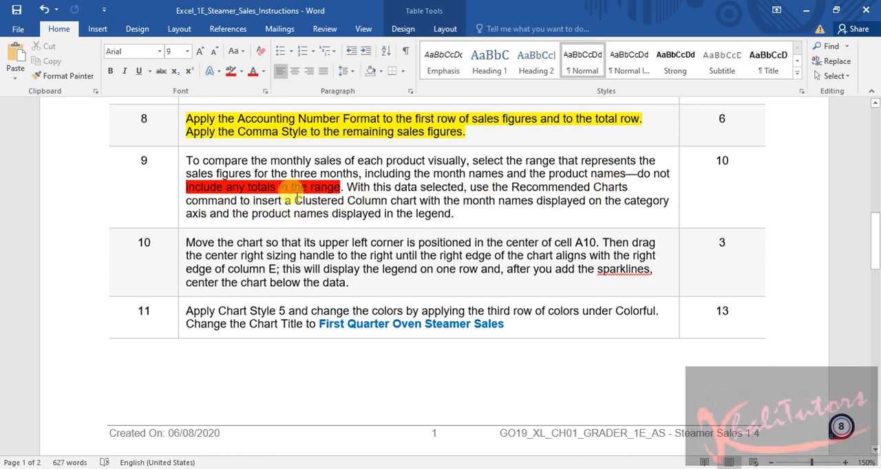
# Highlight the words "Clustered Column" in step 9 in bright green
pyautogui.moveTo(296, 199); pyautogui.dragTo(389, 200)
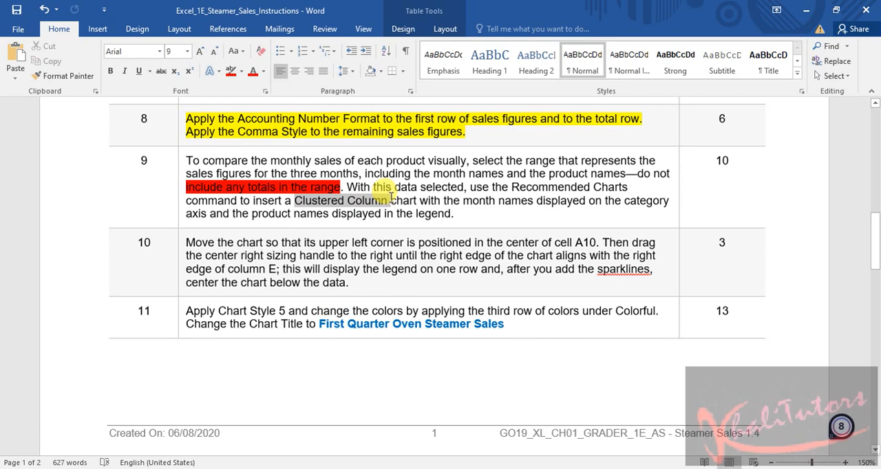
pyautogui.click(240, 71)
pyautogui.click(252, 89)
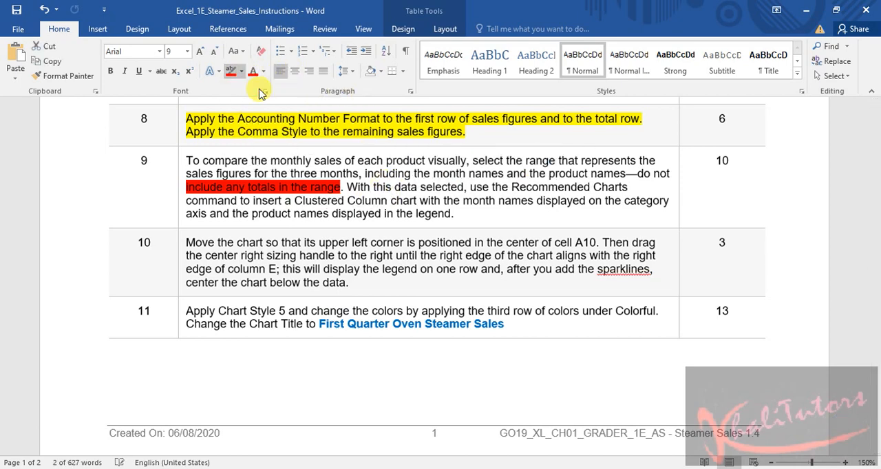
pyautogui.click(369, 227)
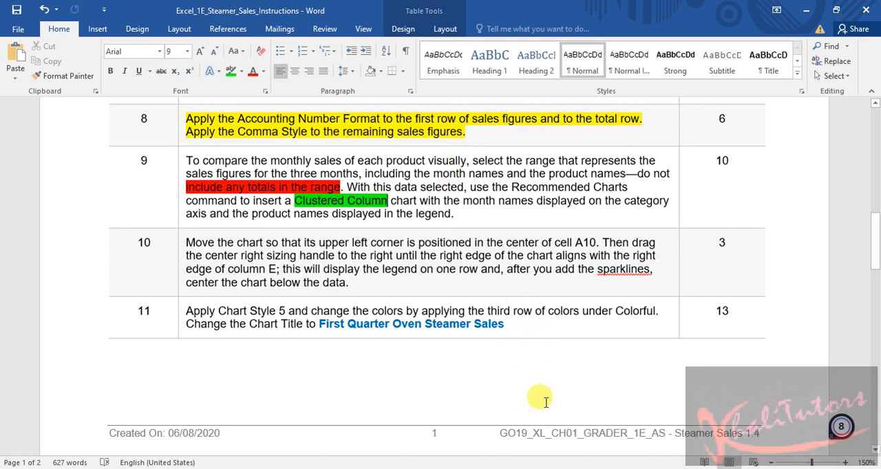
# Switch to the Excel workbook, select A3:D7 and insert the recommended Clustered Column chart with months as categories and products in the legend
pyautogui.hotkey('alt', 'Tab')
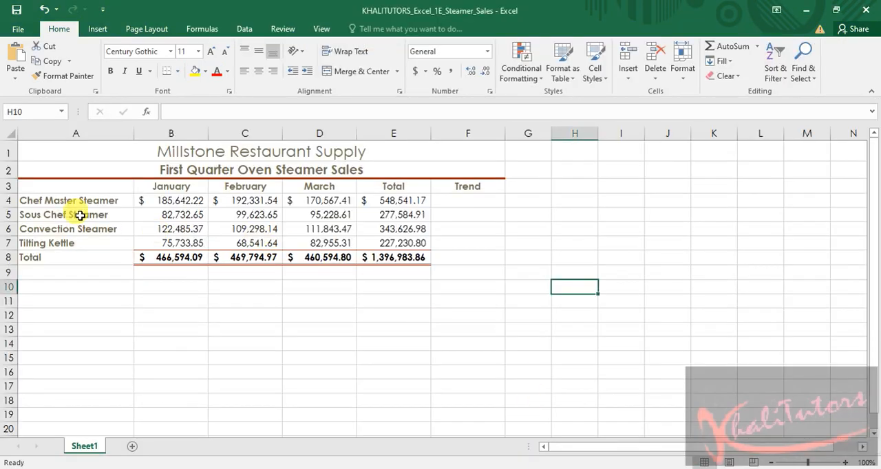
pyautogui.moveTo(64, 246); pyautogui.dragTo(332, 245)
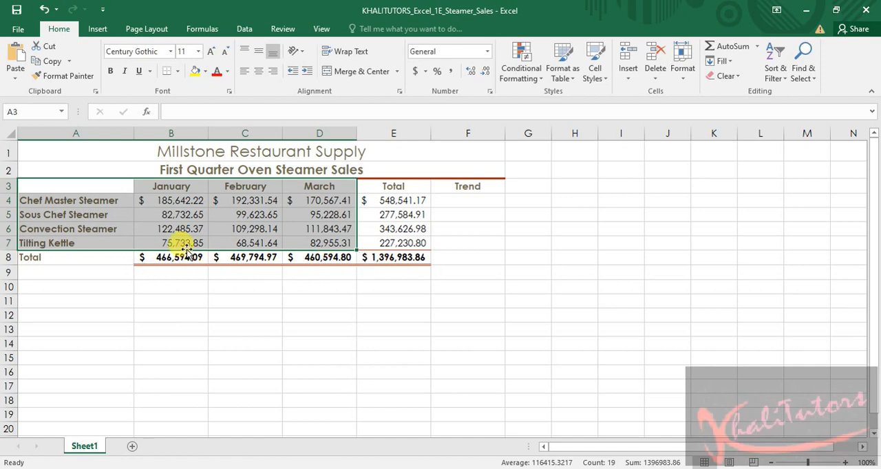
pyautogui.click(100, 31)
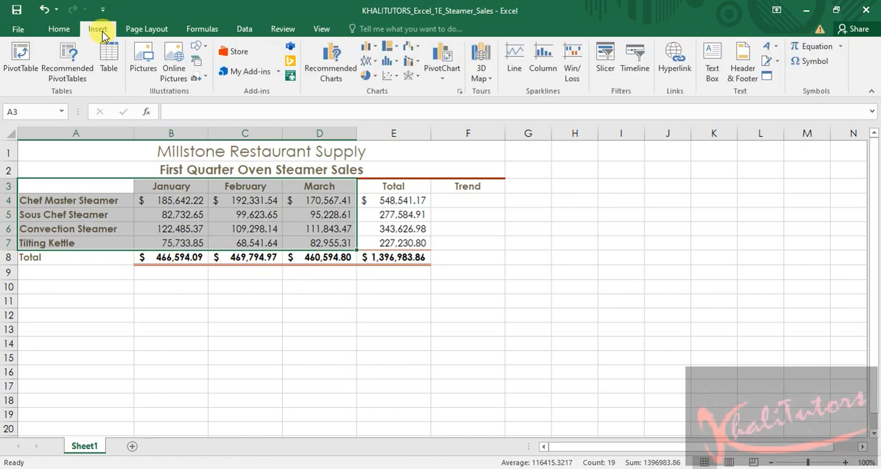
pyautogui.click(332, 72)
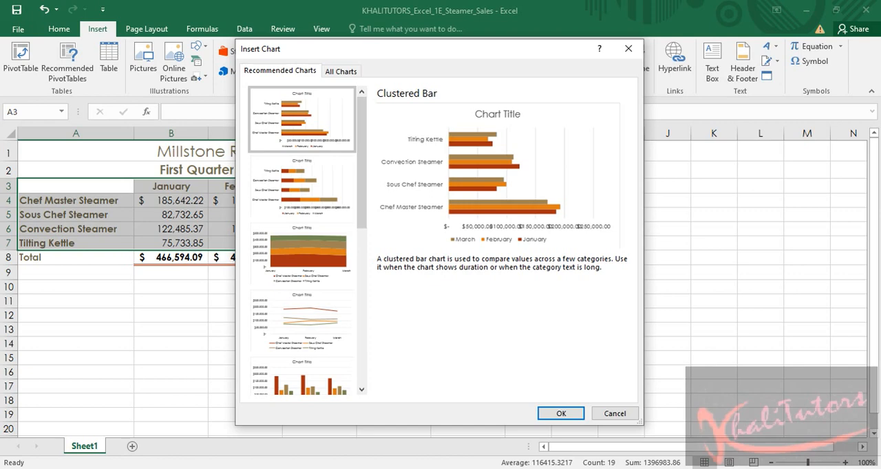
pyautogui.click(314, 181)
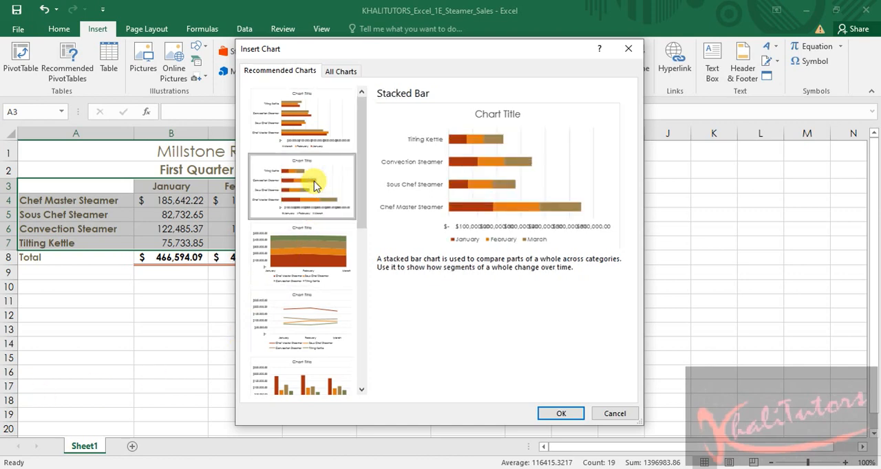
pyautogui.click(307, 256)
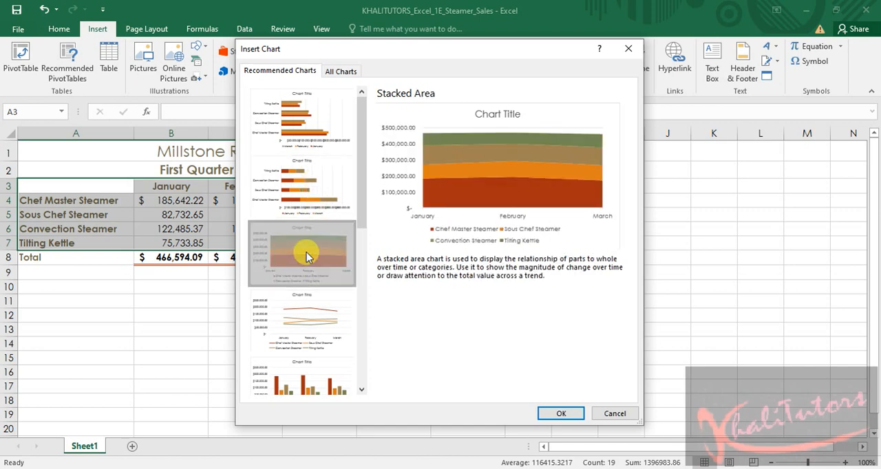
pyautogui.click(309, 311)
pyautogui.moveTo(360, 173); pyautogui.dragTo(360, 199)
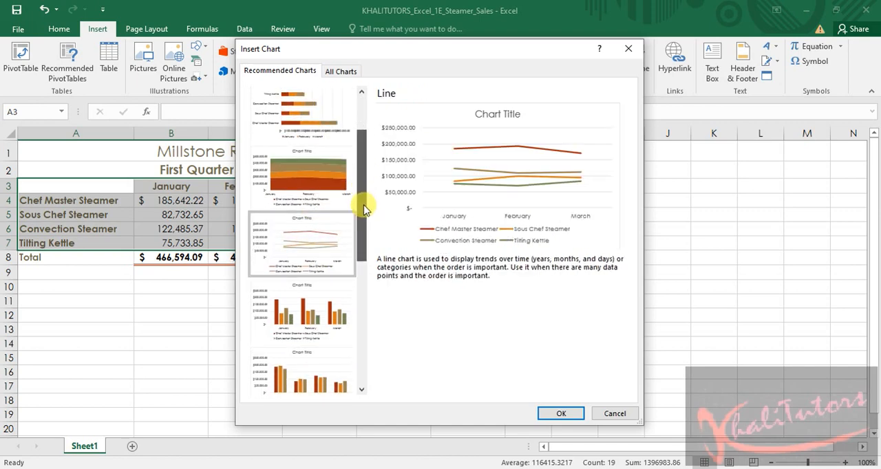
pyautogui.click(307, 284)
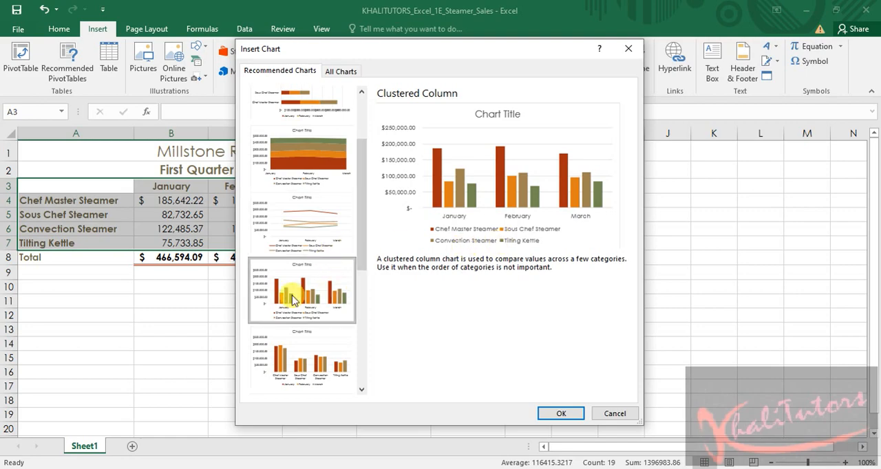
pyautogui.click(562, 413)
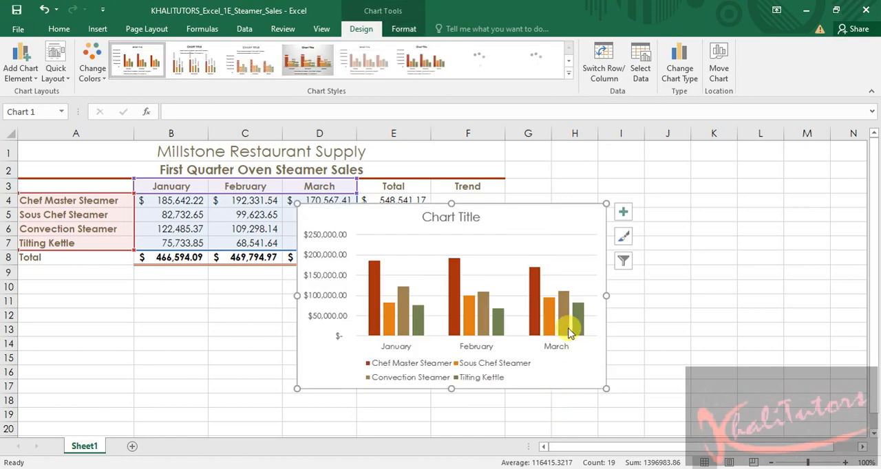
# Switch to the Word instructions and highlight the whole text of step 9 in yellow
pyautogui.hotkey('alt', 'Tab')
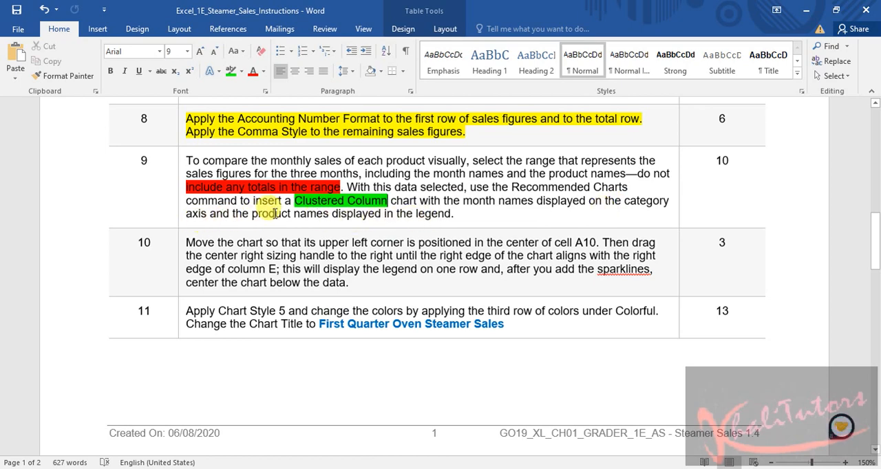
pyautogui.moveTo(454, 213); pyautogui.dragTo(177, 162)
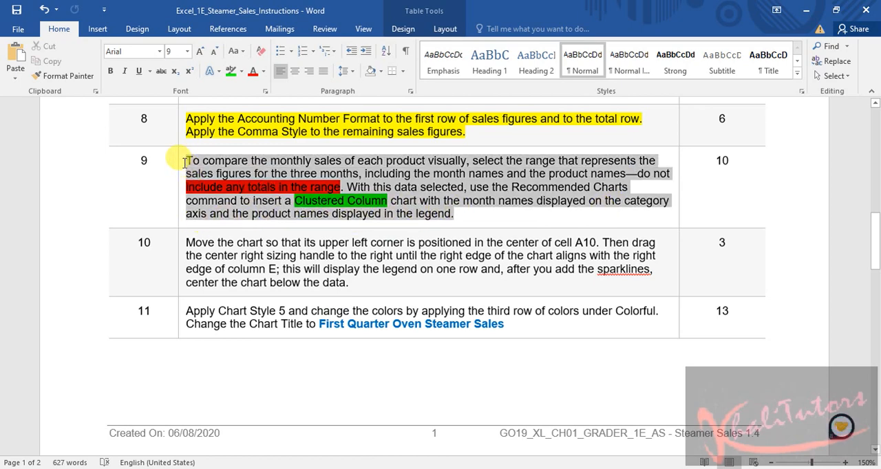
pyautogui.click(239, 72)
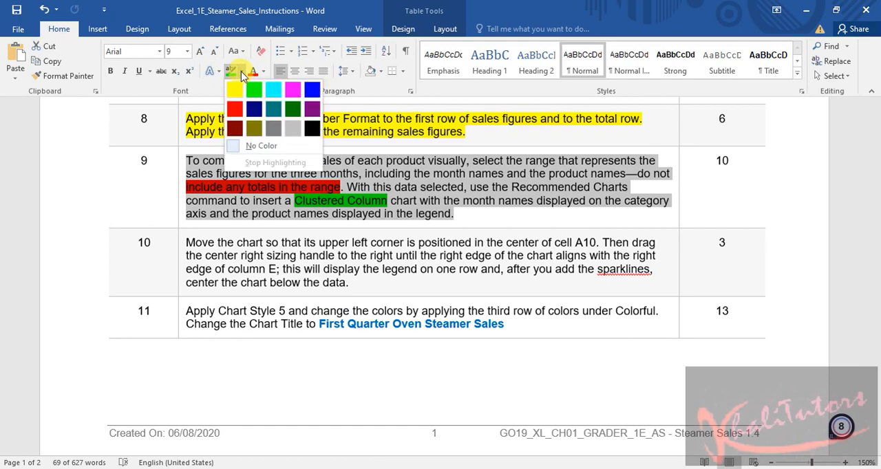
pyautogui.click(232, 88)
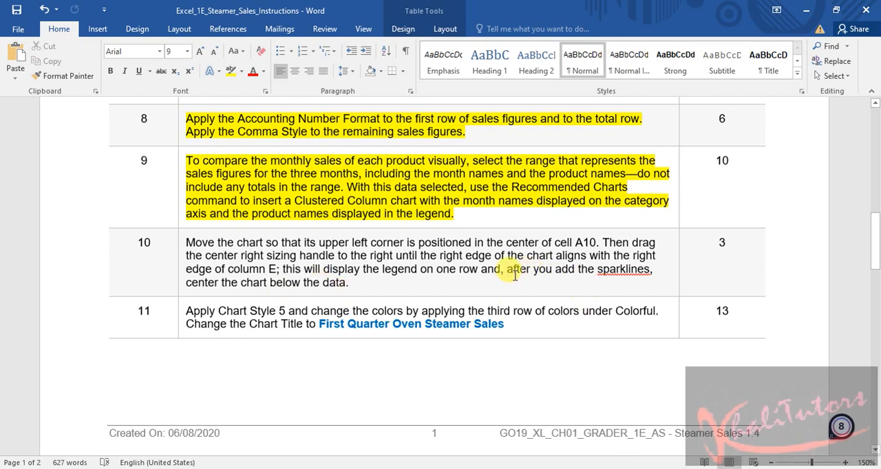
# Read step 10 and highlight its first sentence, ending "in the center of cell A10", in yellow
pyautogui.moveTo(521, 271); pyautogui.dragTo(646, 273)
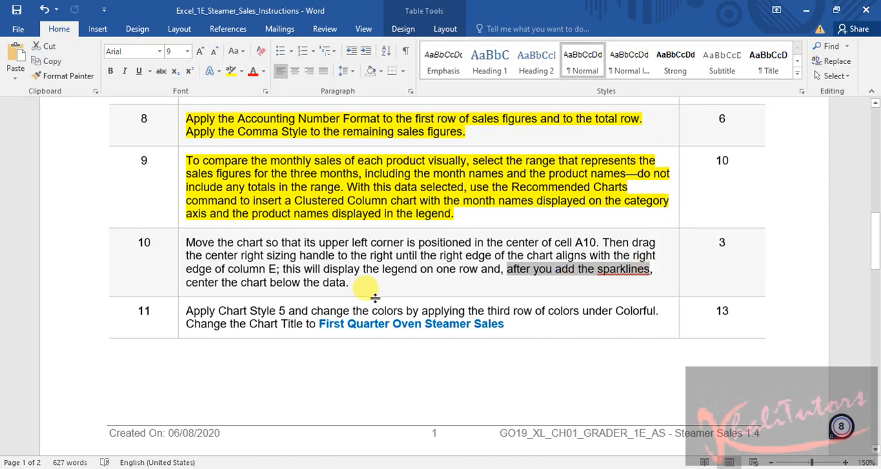
pyautogui.moveTo(345, 284); pyautogui.dragTo(185, 286)
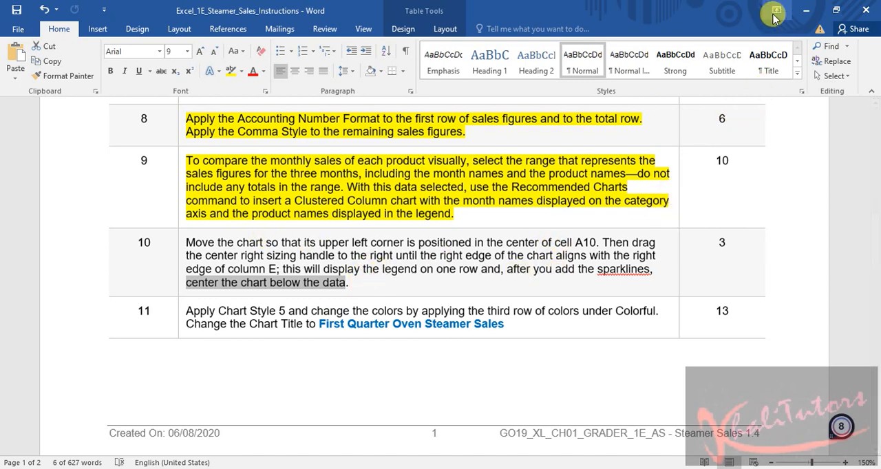
pyautogui.click(179, 242)
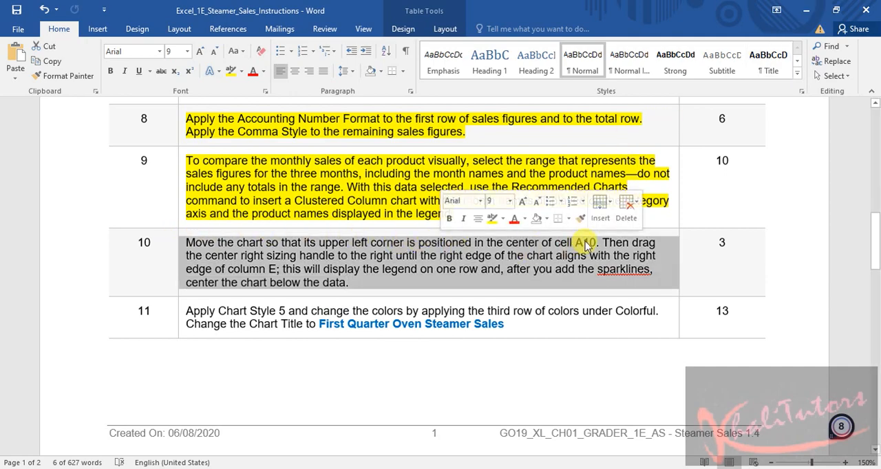
pyautogui.click(585, 242)
pyautogui.moveTo(597, 241); pyautogui.dragTo(181, 237)
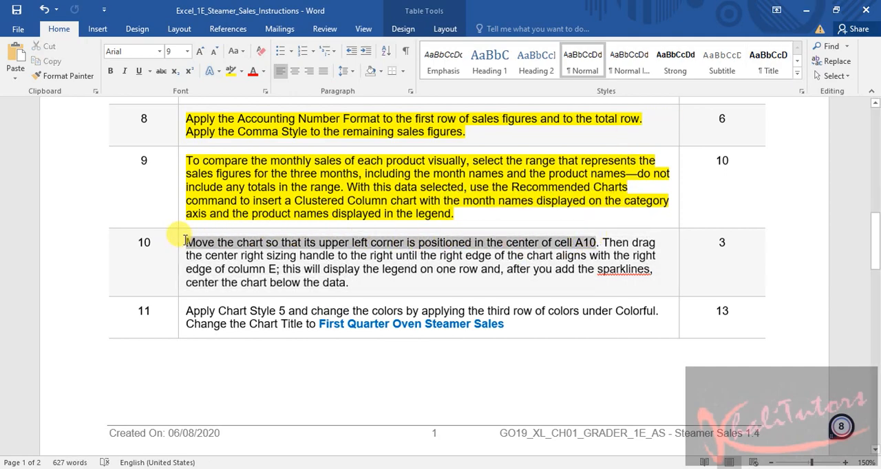
pyautogui.click(231, 73)
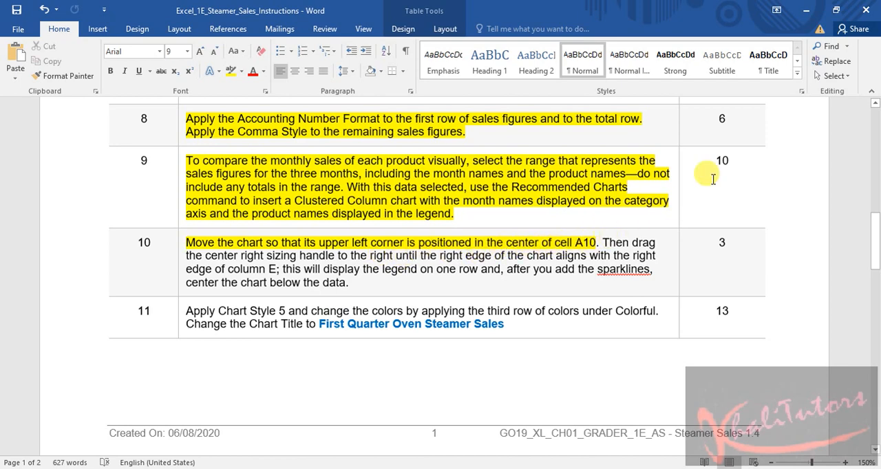
# Switch to the Excel workbook and move the chart so its upper left corner sits in the center of cell A10
pyautogui.click(805, 10)
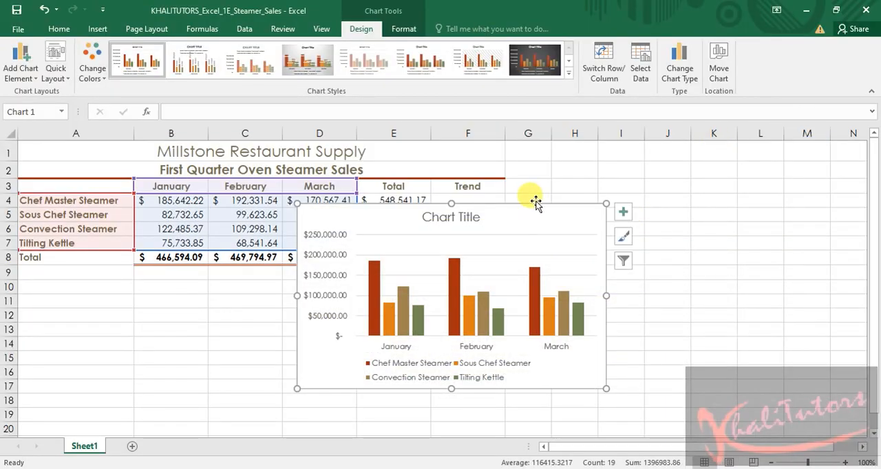
pyautogui.moveTo(527, 209)
pyautogui.mouseDown()
pyautogui.moveTo(530, 230)
pyautogui.moveTo(285, 287)
pyautogui.moveTo(303, 291)
pyautogui.mouseUp()
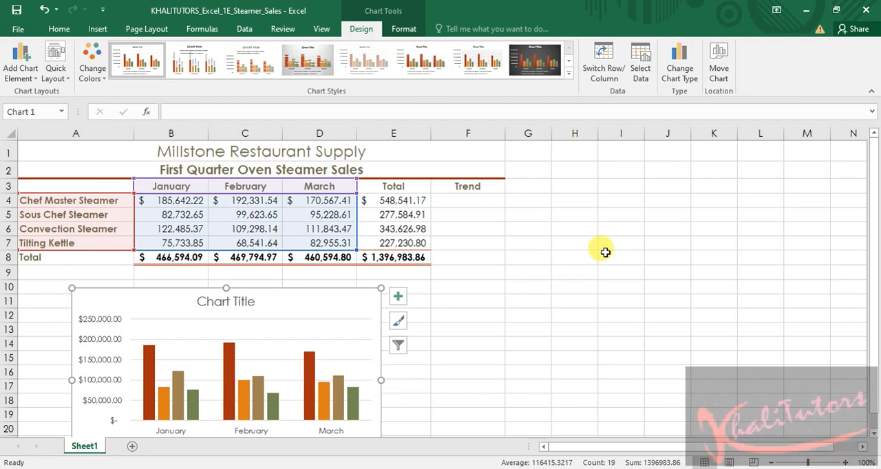
pyautogui.click(604, 253)
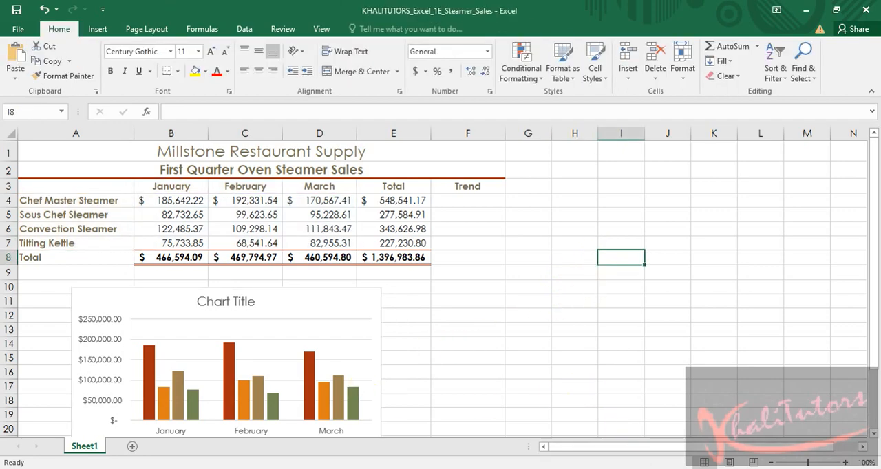
# Recheck step 10 in the Word instructions, and in Excel widen the chart until its right edge aligns with the right edge of column E
pyautogui.hotkey('alt', 'Tab')
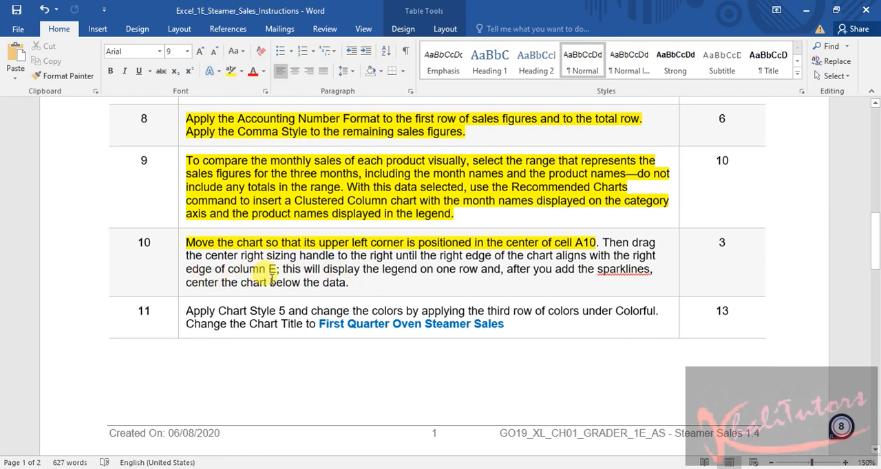
pyautogui.click(807, 11)
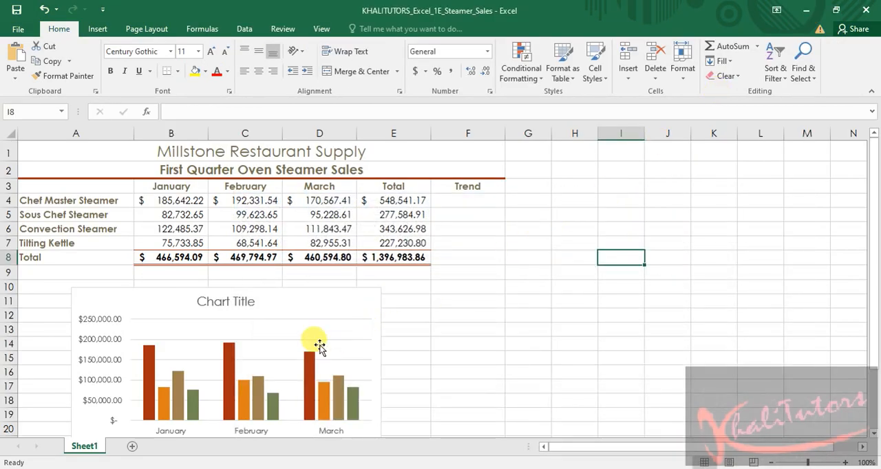
pyautogui.click(319, 342)
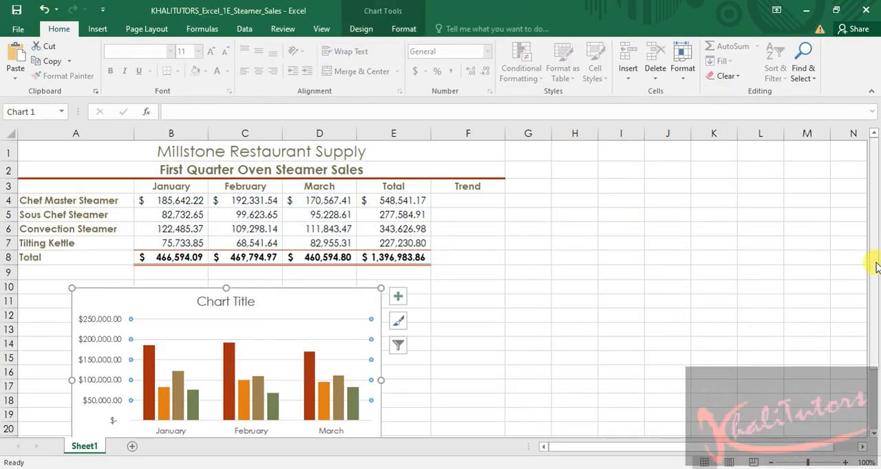
pyautogui.moveTo(871, 249); pyautogui.dragTo(872, 301)
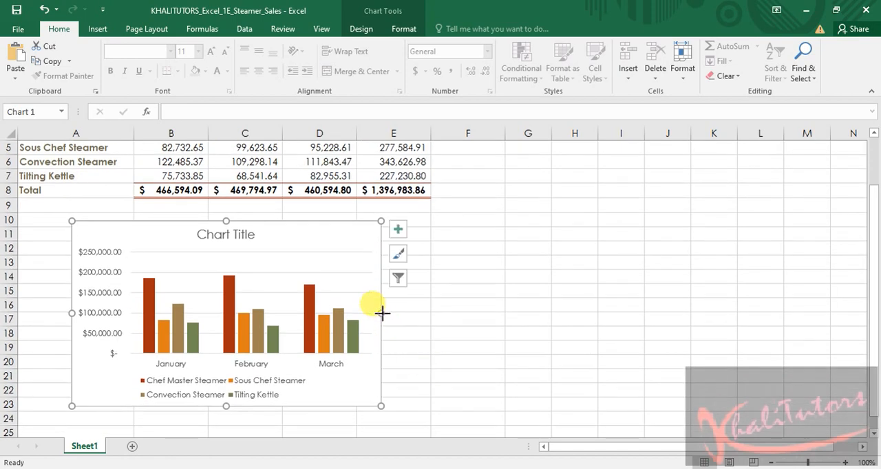
pyautogui.moveTo(381, 313); pyautogui.dragTo(430, 313)
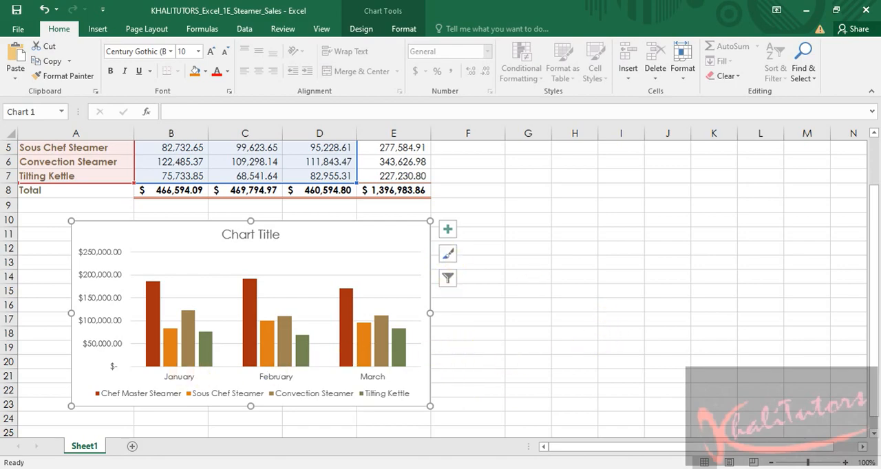
# Switch to the Word instructions and highlight step 10's text from "Then drag" to "column E" in yellow
pyautogui.hotkey('alt', 'Tab')
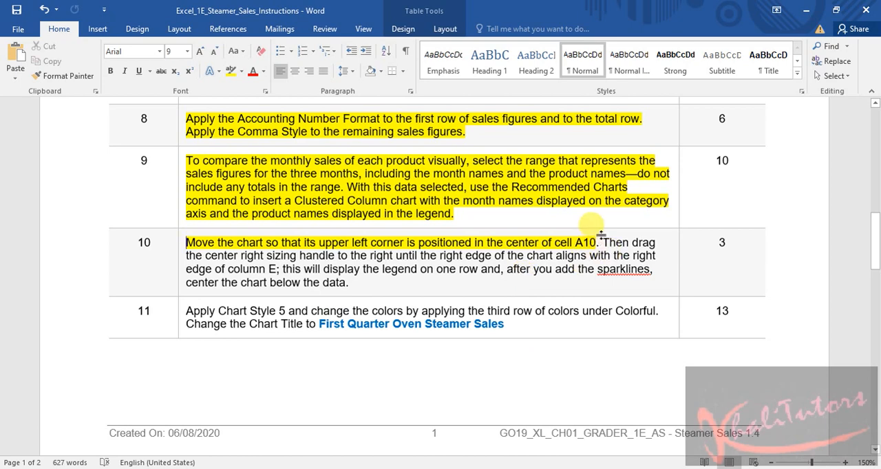
pyautogui.moveTo(601, 243); pyautogui.dragTo(273, 269)
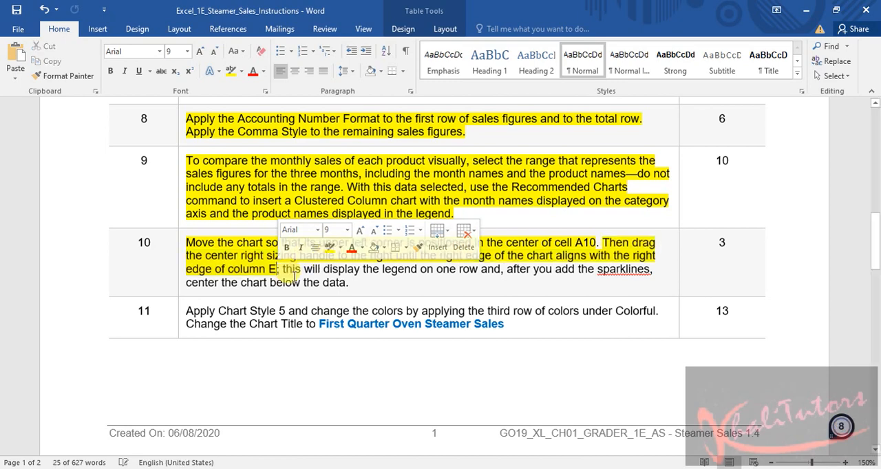
pyautogui.click(428, 271)
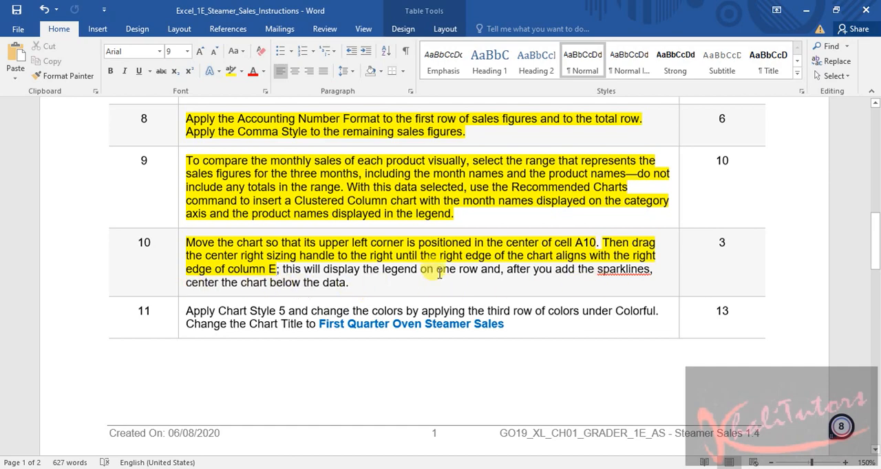
# Highlight the first sentence of step 11, about Chart Style 5 and the Colorful colors, in yellow
pyautogui.scroll(-1, 444, 227)
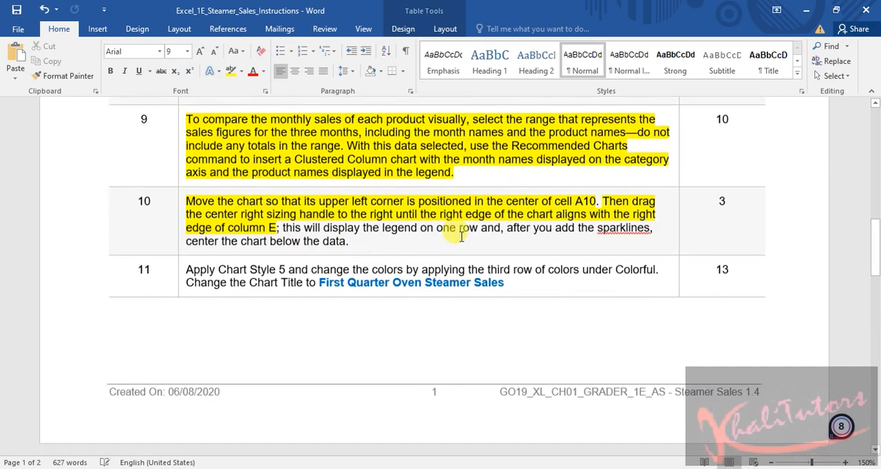
pyautogui.scroll(-2, 401, 249)
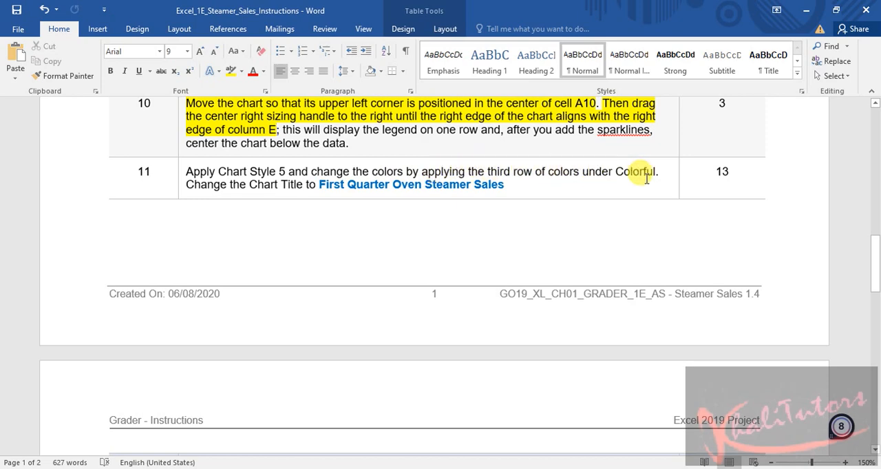
pyautogui.moveTo(657, 168); pyautogui.dragTo(200, 174)
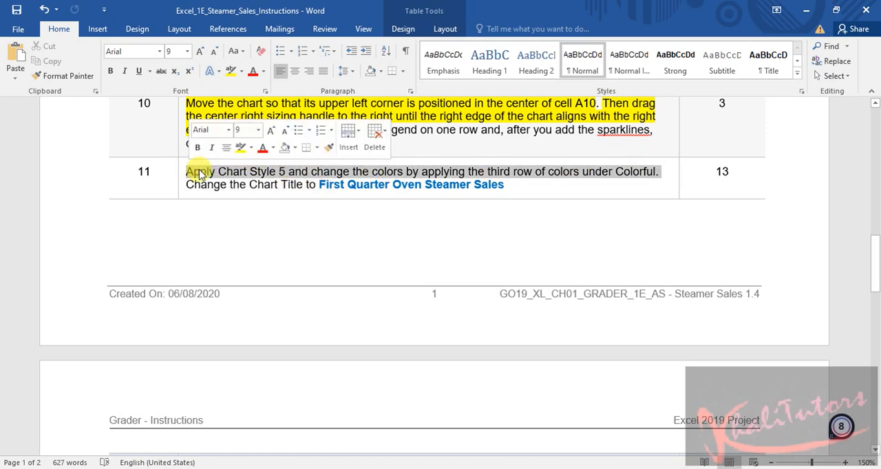
pyautogui.click(240, 147)
pyautogui.click(256, 190)
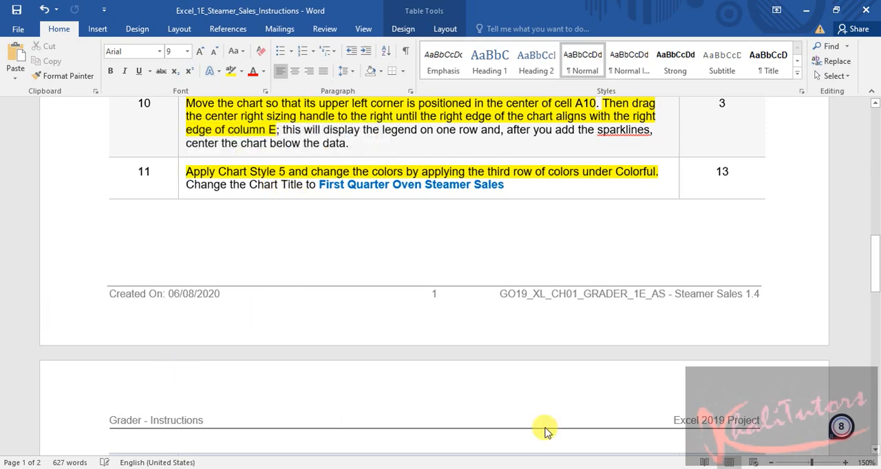
# Switch to the Excel workbook, undo the last slight shift of the chart and apply chart Style 5
pyautogui.hotkey('alt', 'Tab')
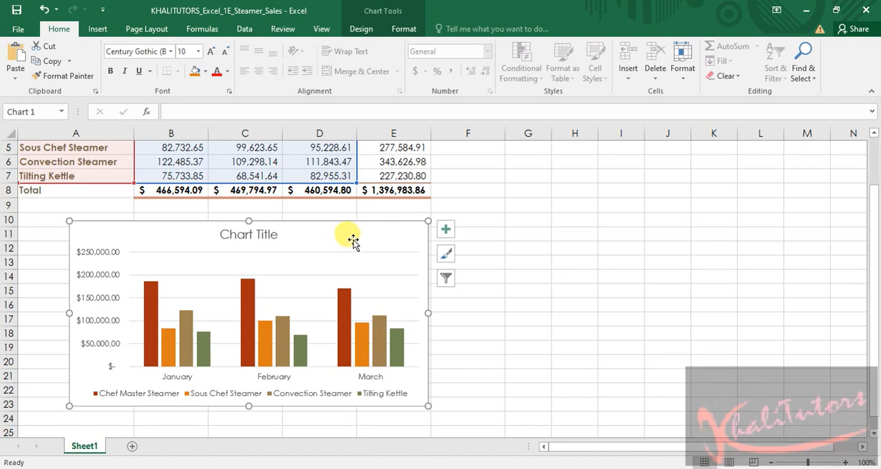
pyautogui.hotkey('ctrl', 'z')
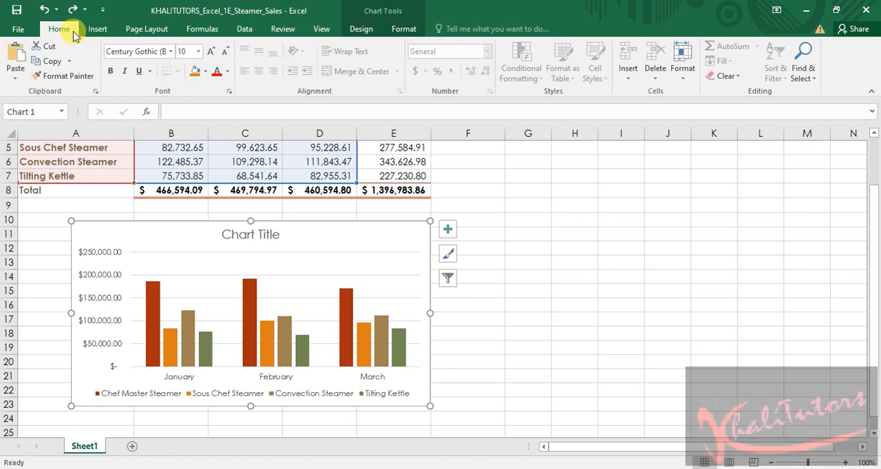
pyautogui.click(404, 33)
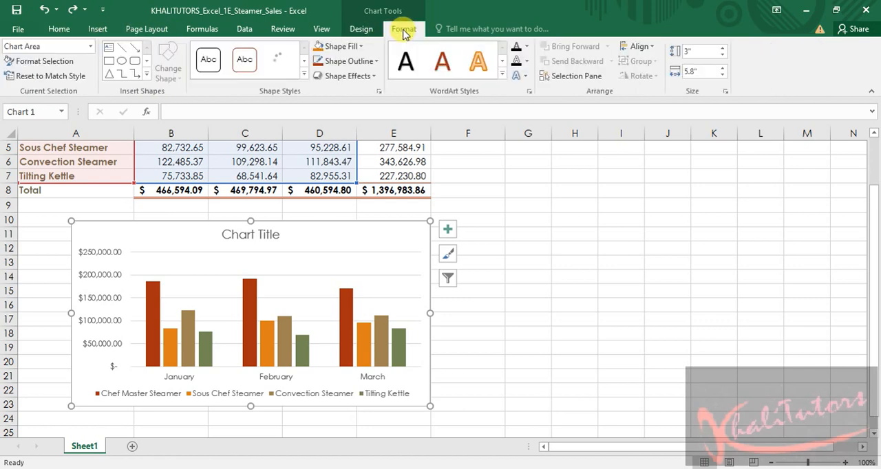
pyautogui.click(363, 30)
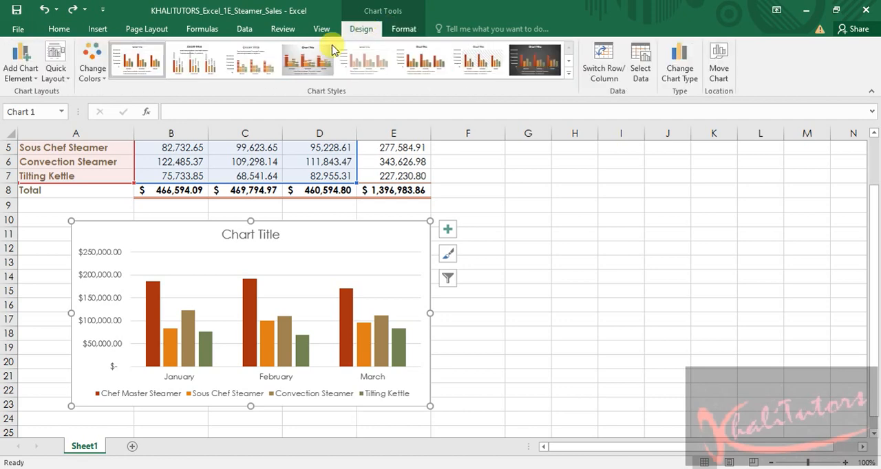
pyautogui.click(568, 74)
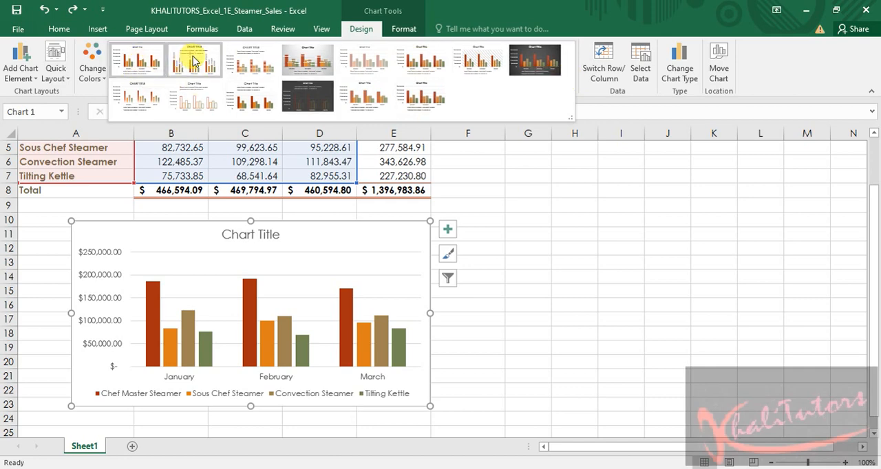
pyautogui.click(357, 62)
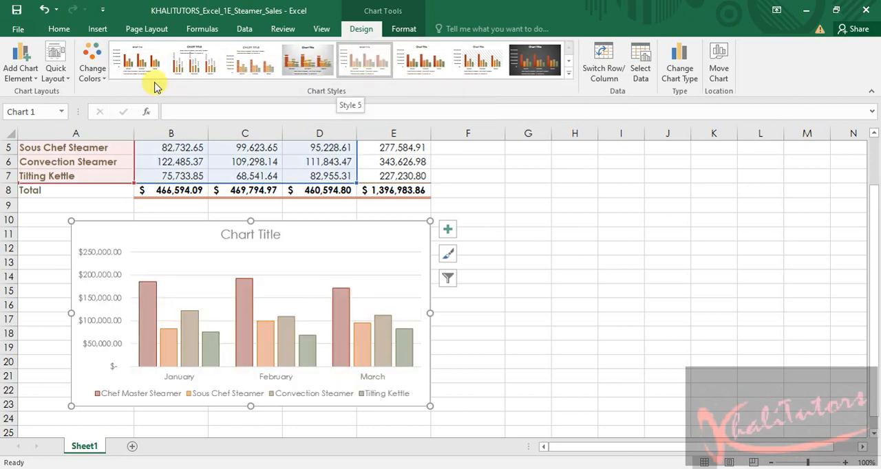
# Change the chart colors to the third row under Colorful and deselect the chart
pyautogui.click(94, 81)
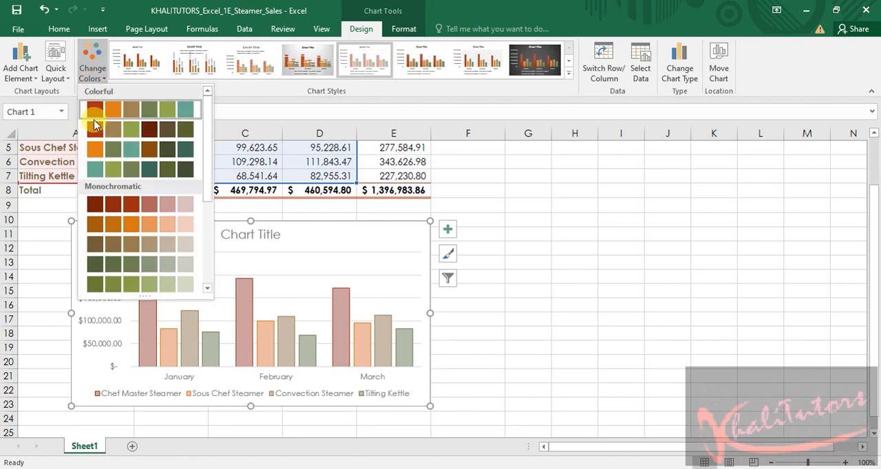
pyautogui.click(108, 150)
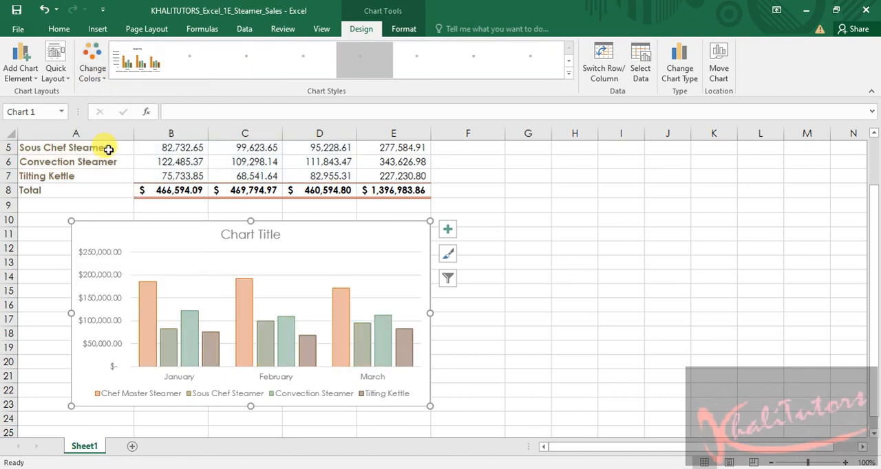
pyautogui.click(664, 314)
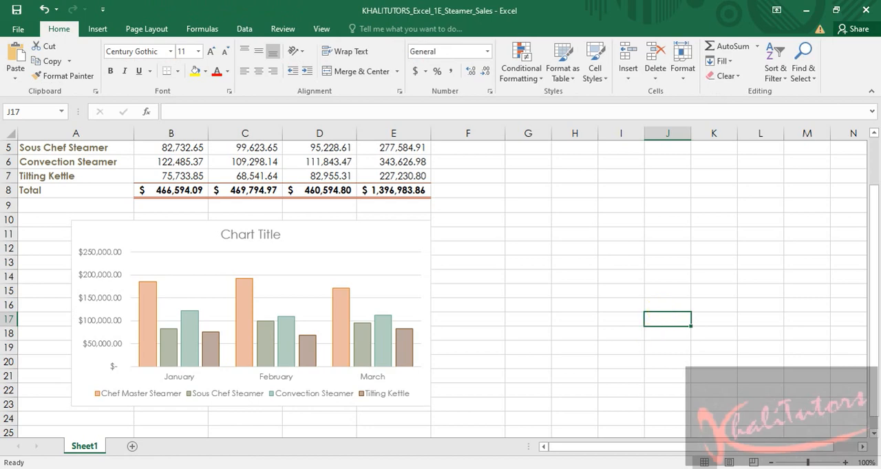
# Switch to the Word instructions and copy the title text "First Quarter Oven Steamer Sales" from step 11
pyautogui.hotkey('alt', 'Tab')
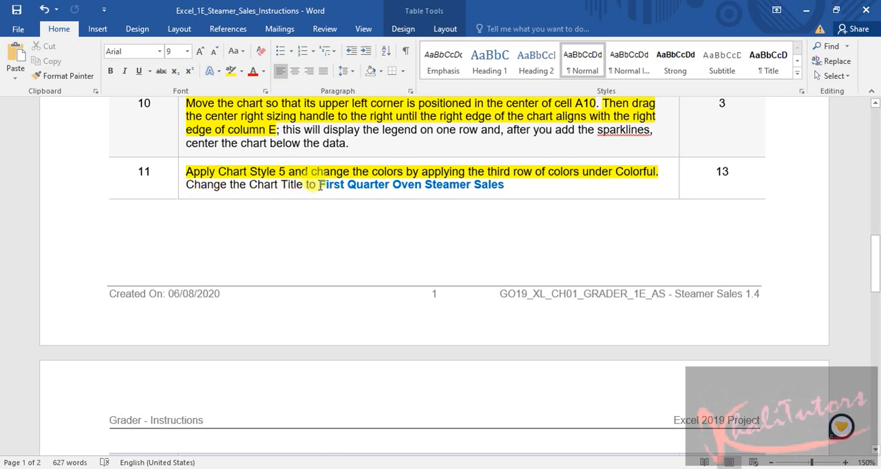
pyautogui.moveTo(319, 184); pyautogui.dragTo(500, 184)
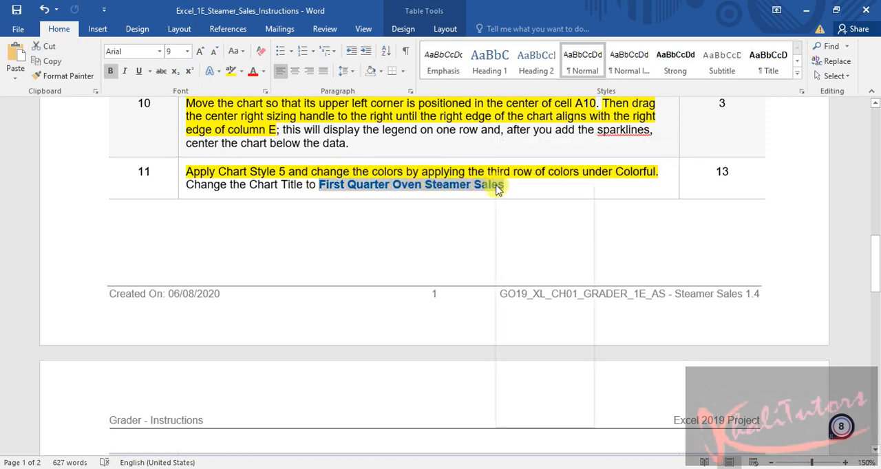
pyautogui.rightClick(498, 186)
pyautogui.click(529, 210)
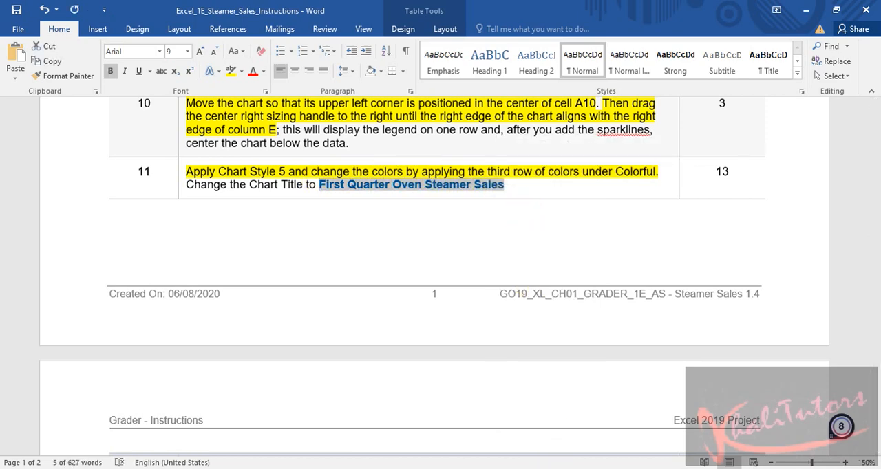
# Switch to the Excel workbook and replace the chart title with the copied text "First Quarter Oven Steamer Sales"
pyautogui.hotkey('alt', 'Tab')
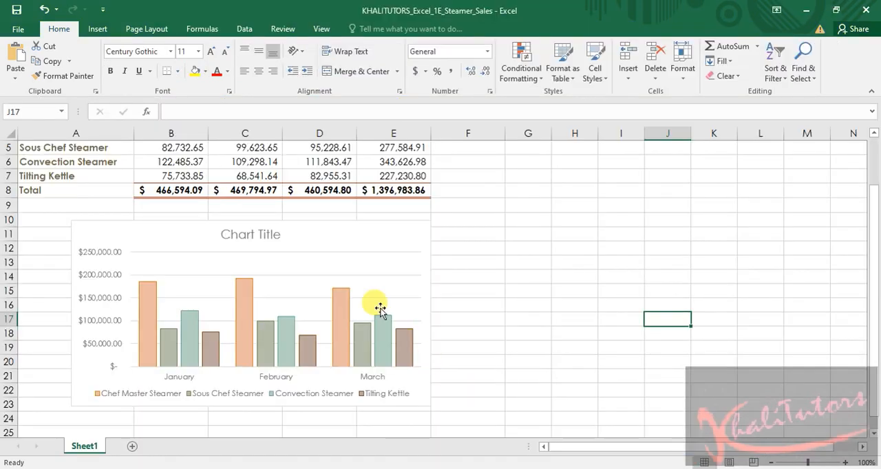
pyautogui.click(258, 233)
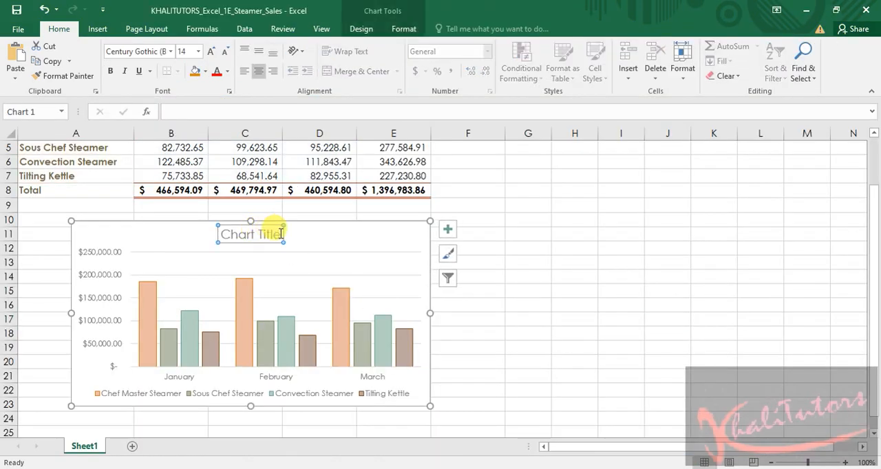
pyautogui.click(255, 235)
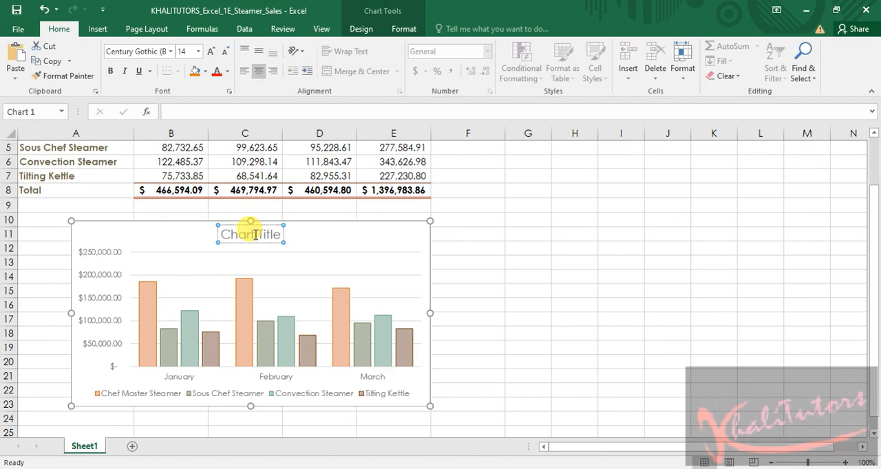
pyautogui.rightClick(255, 235)
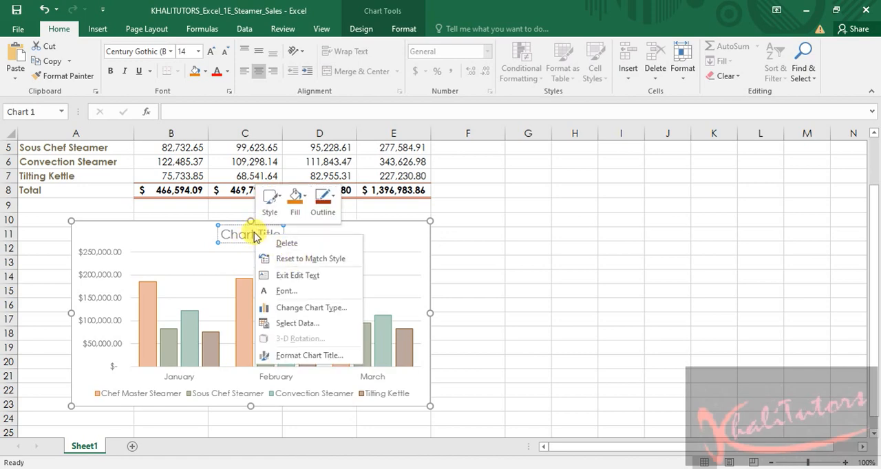
pyautogui.press('Escape')
pyautogui.moveTo(280, 234); pyautogui.dragTo(220, 235)
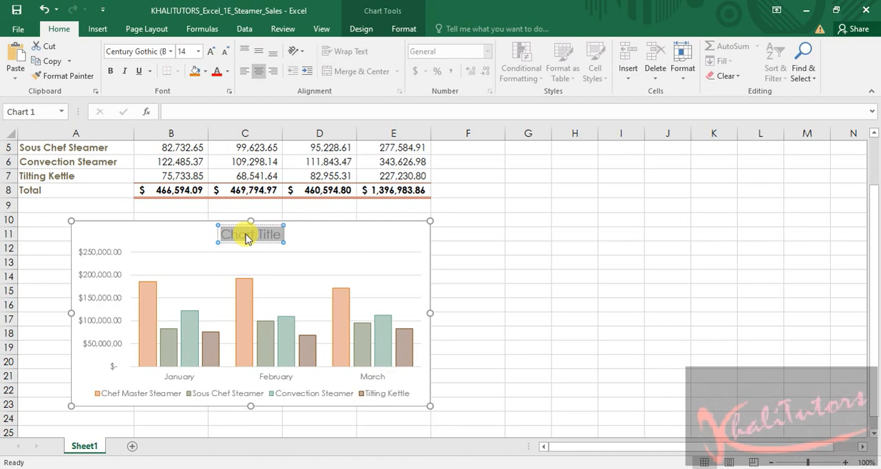
pyautogui.hotkey('ctrl', 'v')
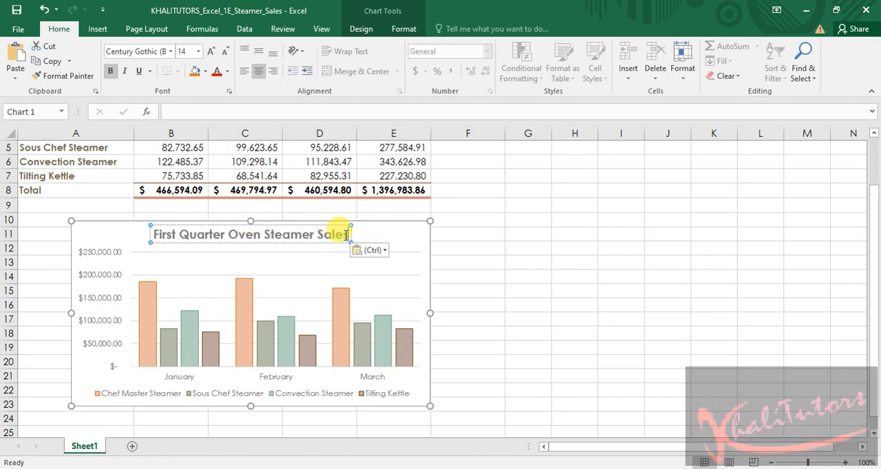
# Remove the bold formatting from the whole chart title and deselect the chart
pyautogui.moveTo(347, 235); pyautogui.dragTo(146, 234)
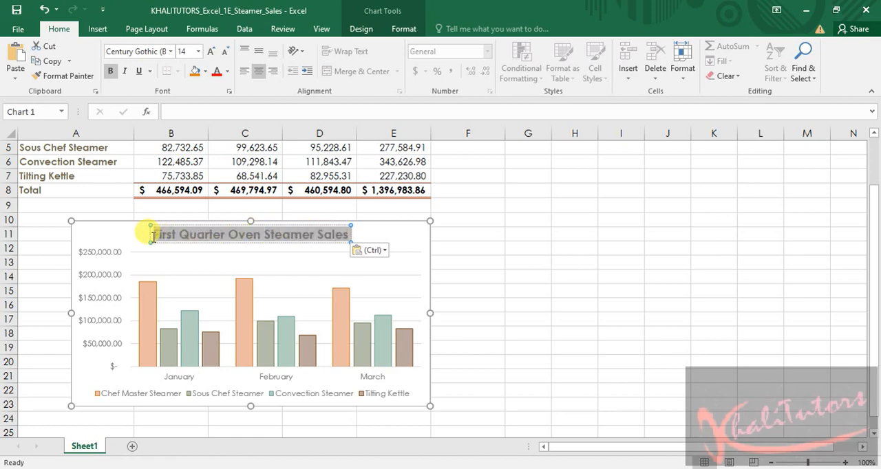
pyautogui.click(111, 72)
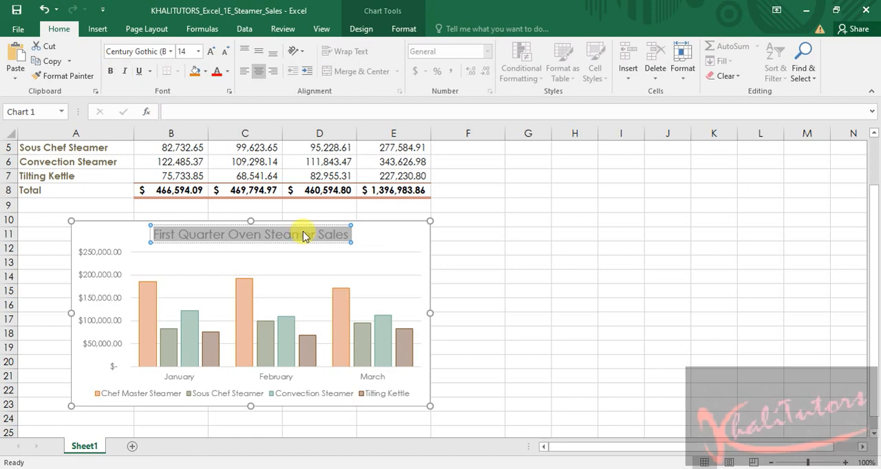
pyautogui.click(614, 290)
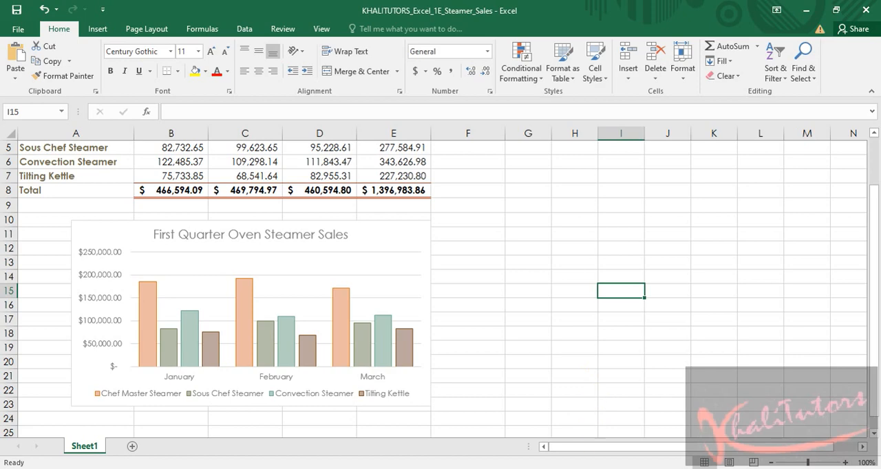
# Switch to the Word instructions and highlight the second sentence of step 11, about the Chart Title, in yellow
pyautogui.hotkey('alt', 'Tab')
pyautogui.click(522, 185)
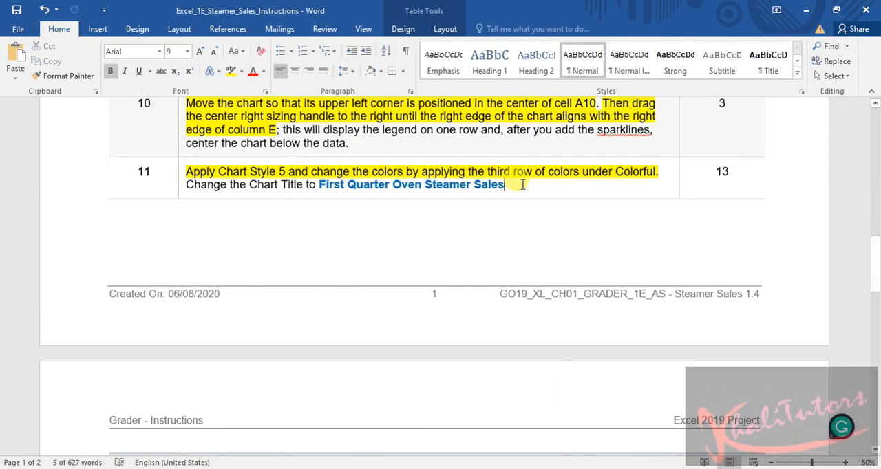
pyautogui.moveTo(522, 184); pyautogui.dragTo(173, 182)
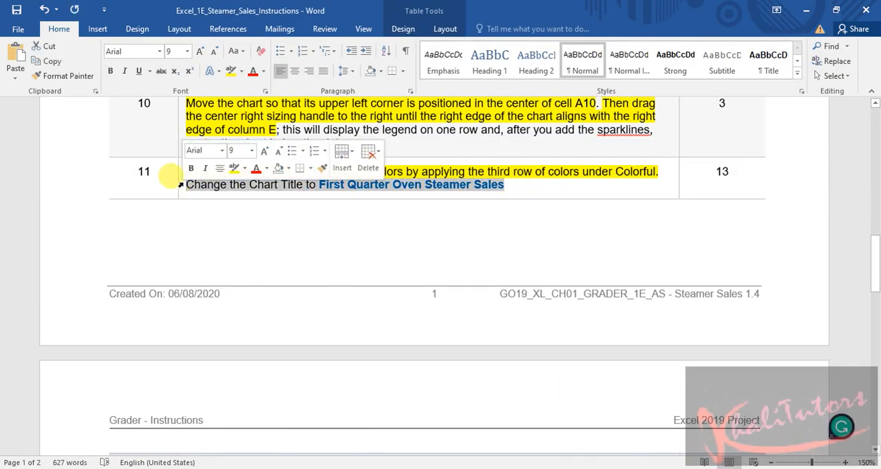
pyautogui.click(231, 169)
pyautogui.click(474, 184)
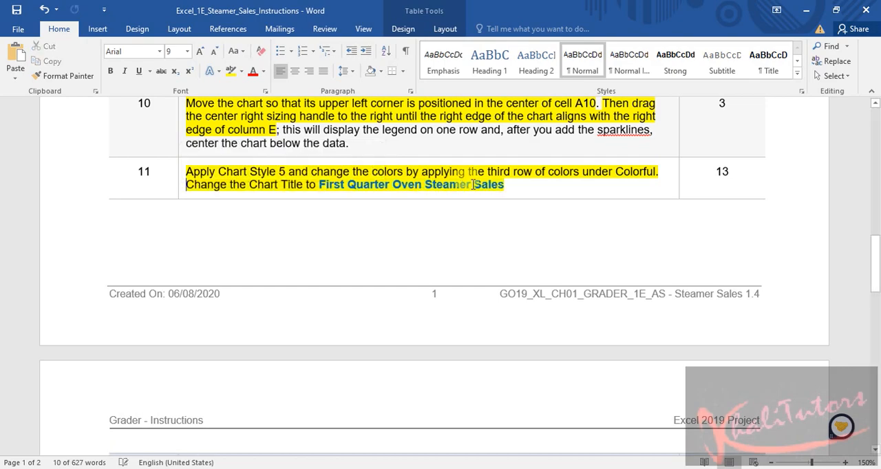
# Review the instructions around step 11 and the remaining steps 12 to 15 on the second page
pyautogui.scroll(-5, 551, 191)
pyautogui.scroll(4, 551, 192)
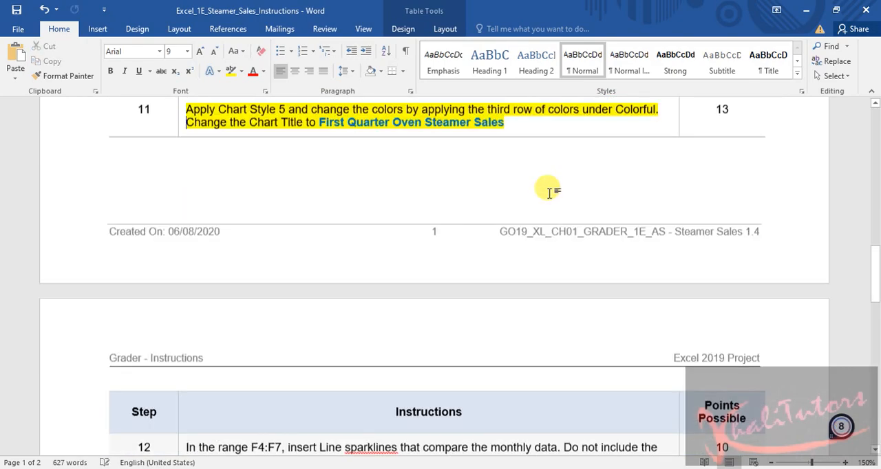
pyautogui.scroll(2, 554, 192)
pyautogui.scroll(-4, 555, 194)
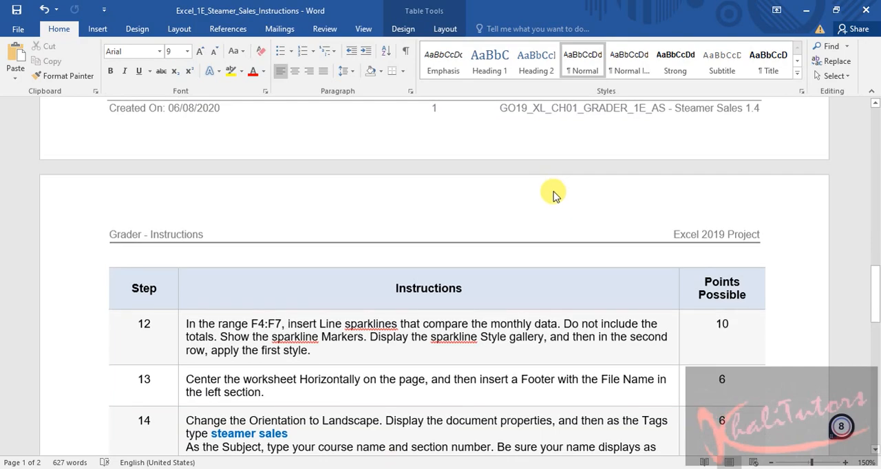
pyautogui.scroll(2, 554, 196)
pyautogui.scroll(-3, 554, 195)
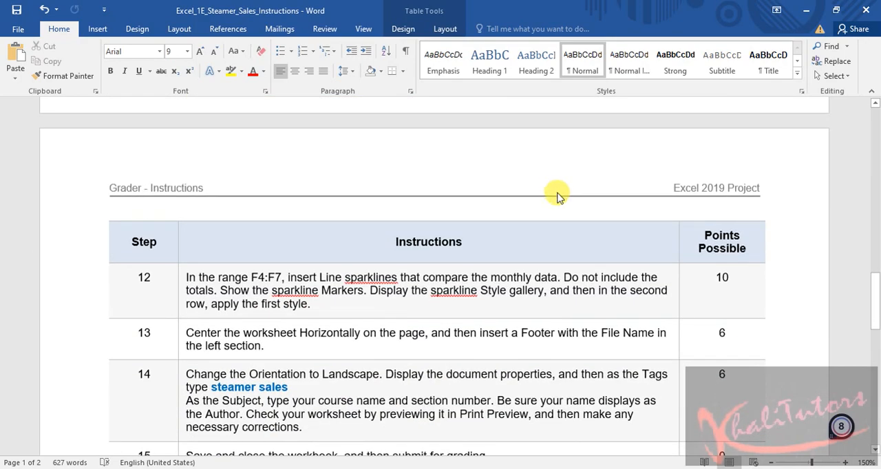
pyautogui.scroll(6, 557, 195)
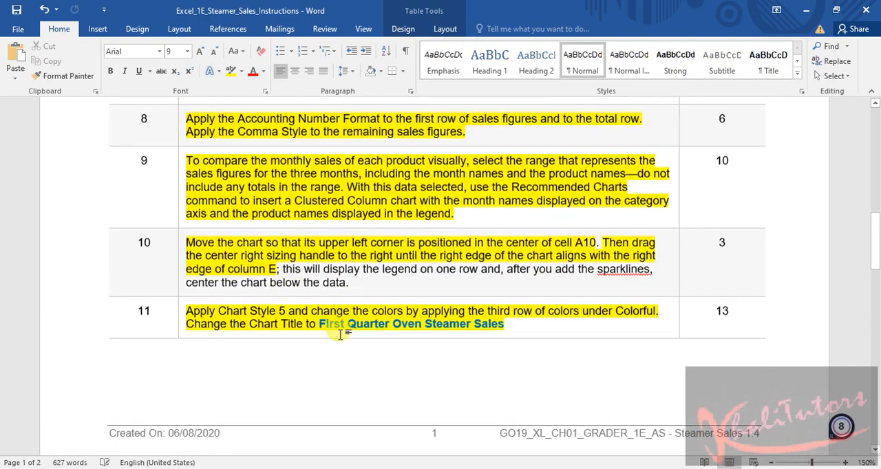
pyautogui.scroll(-7, 344, 298)
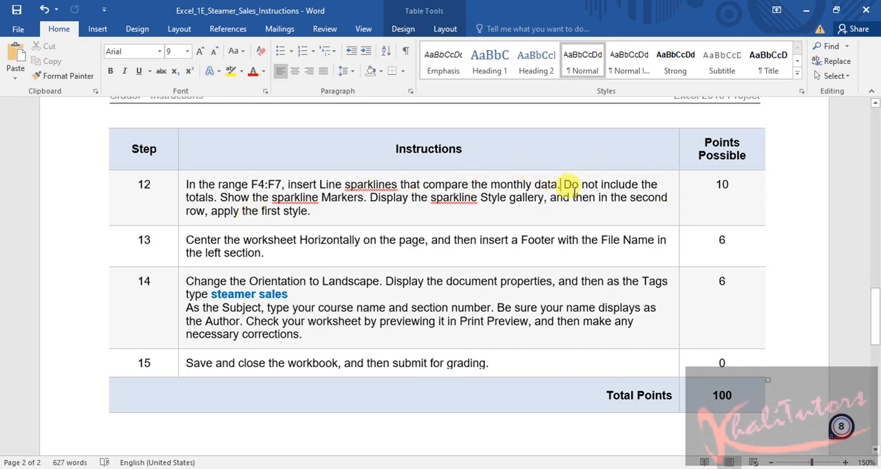
# Highlight the warning "Do not include the totals" in step 12 in red
pyautogui.moveTo(560, 184)
pyautogui.mouseDown()
pyautogui.moveTo(211, 214)
pyautogui.moveTo(215, 197)
pyautogui.mouseUp()
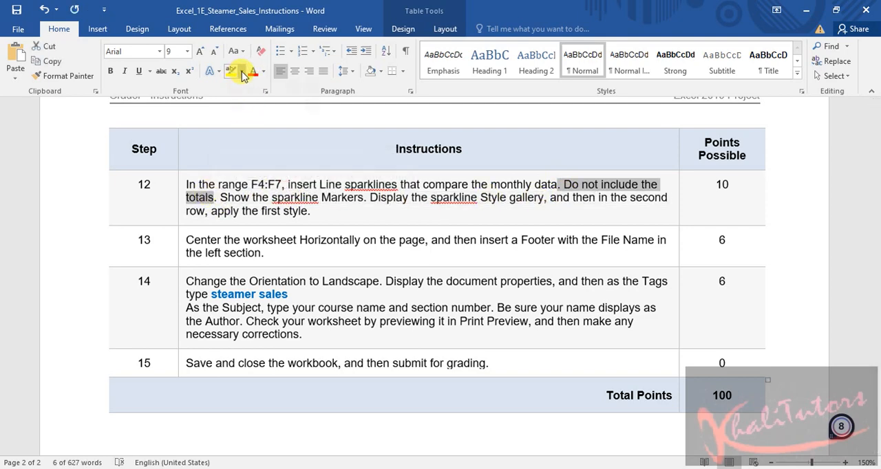
pyautogui.click(240, 73)
pyautogui.click(236, 112)
pyautogui.click(398, 232)
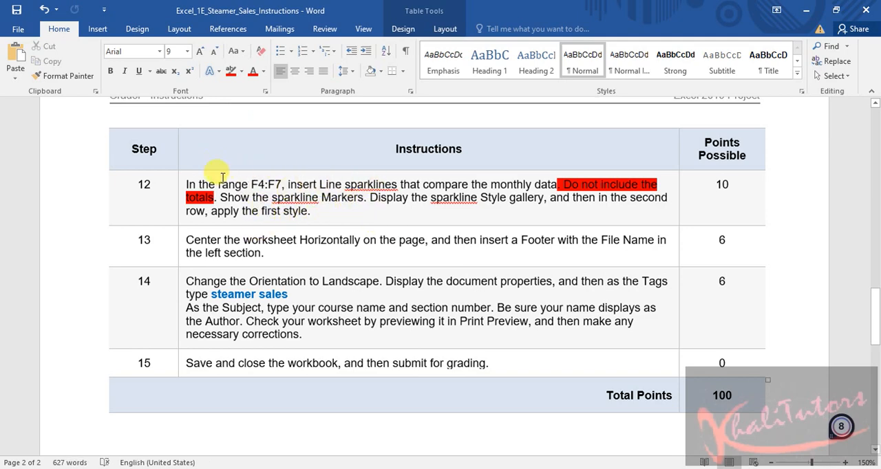
# Highlight the first sentence of step 12, about inserting Line sparklines in the range F4:F7, in yellow
pyautogui.moveTo(186, 181); pyautogui.dragTo(540, 187)
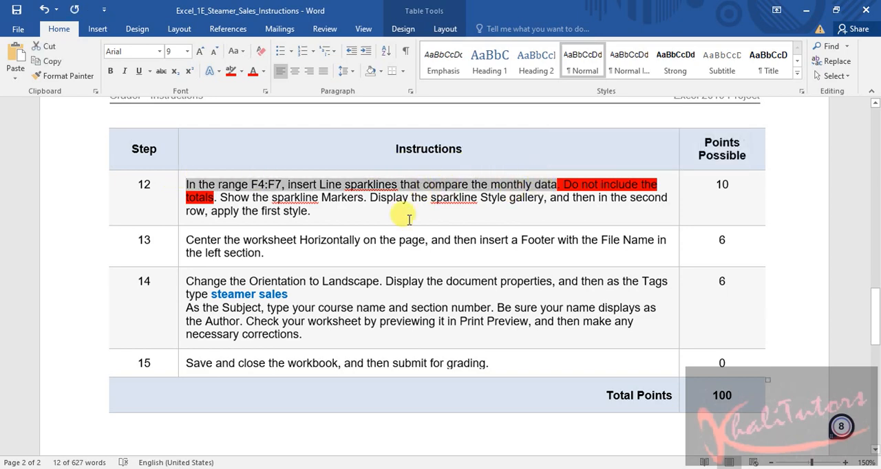
pyautogui.click(240, 71)
pyautogui.click(231, 88)
pyautogui.click(344, 351)
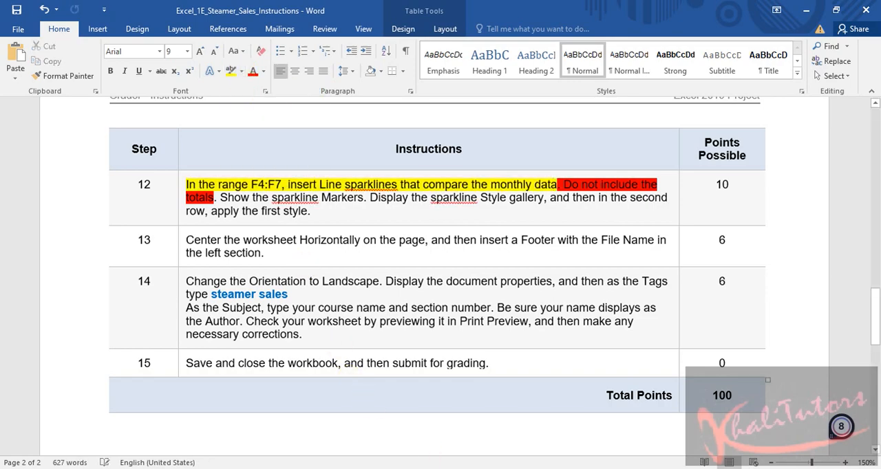
# Switch to the Excel workbook and insert Line sparklines in the Trend cells F4:F7, using the monthly data B4:D7
pyautogui.hotkey('alt', 'Tab')
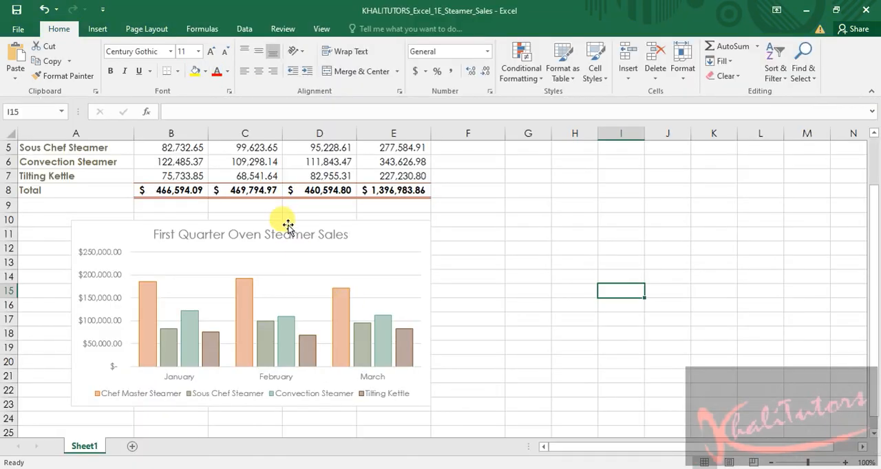
pyautogui.scroll(2, 487, 208)
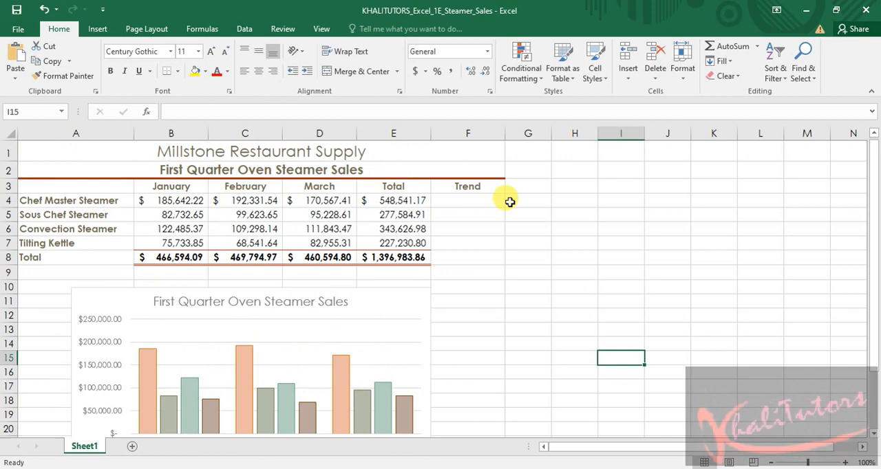
pyautogui.click(473, 202)
pyautogui.scroll(-4, 473, 202)
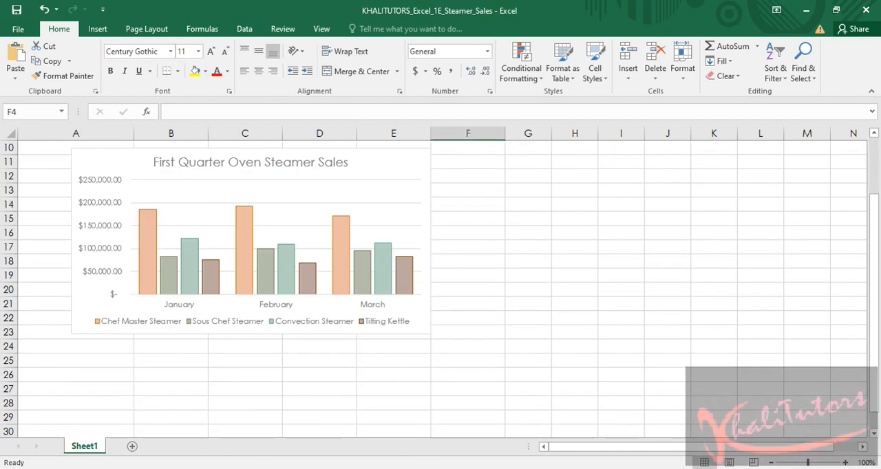
pyautogui.hotkey('alt', 'Tab')
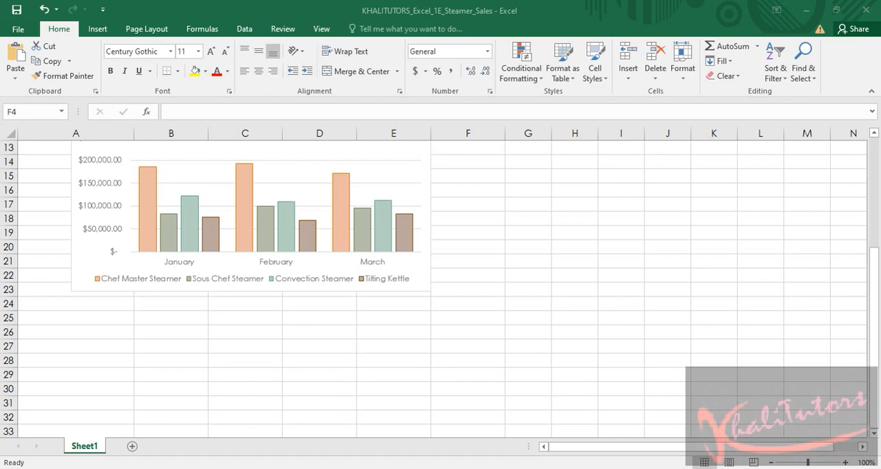
pyautogui.click(641, 230)
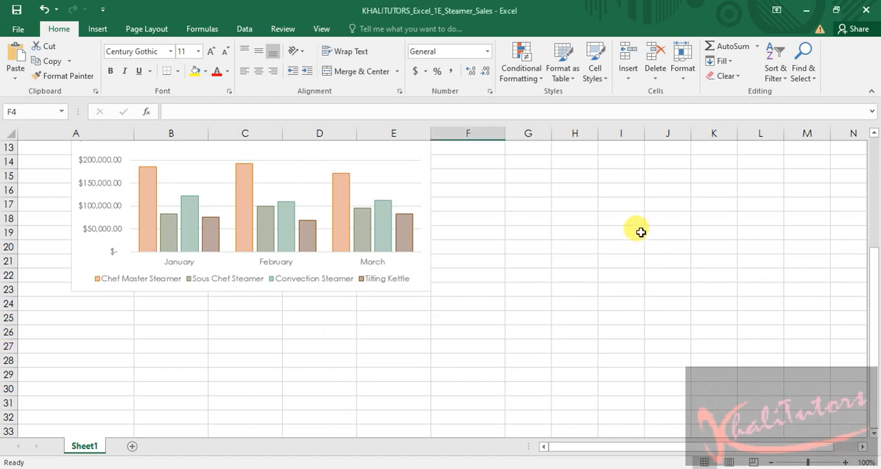
pyautogui.scroll(4, 640, 232)
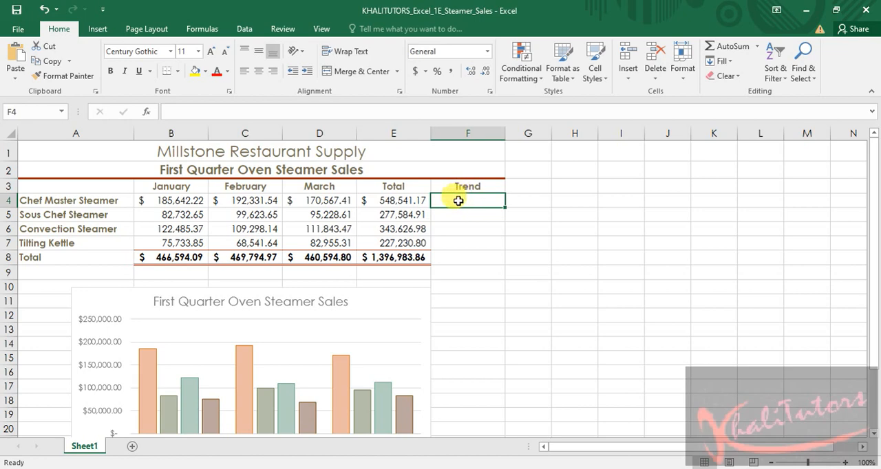
pyautogui.moveTo(458, 200); pyautogui.dragTo(462, 248)
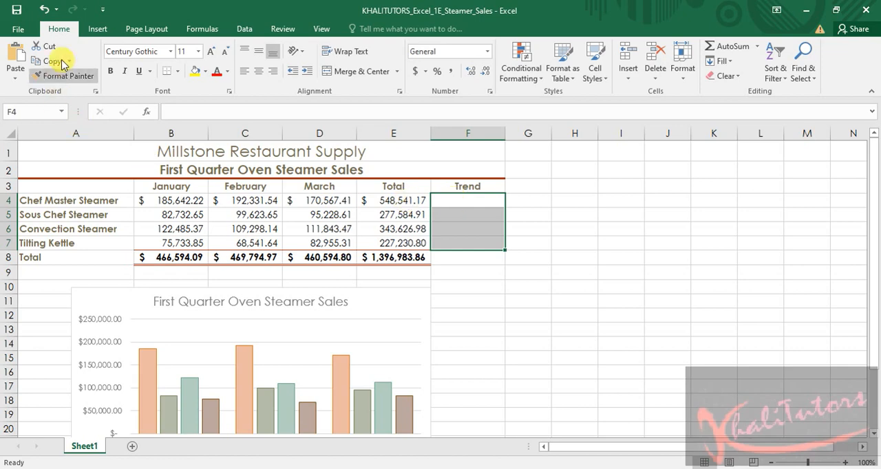
pyautogui.click(99, 30)
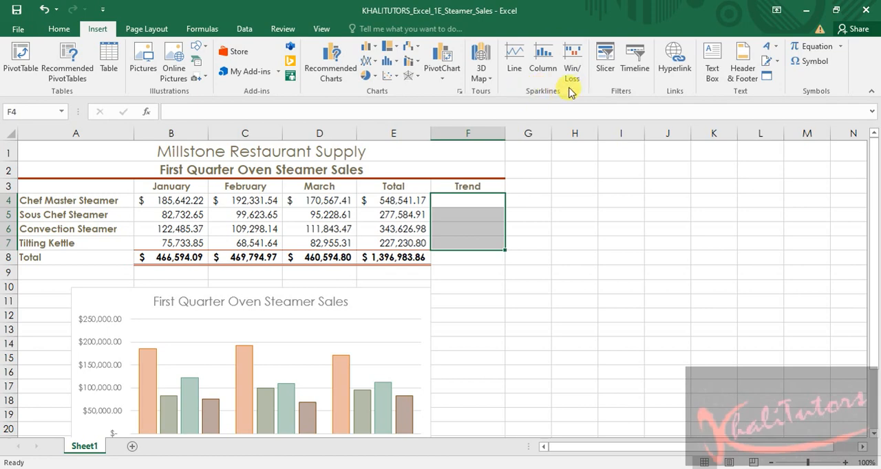
pyautogui.click(516, 55)
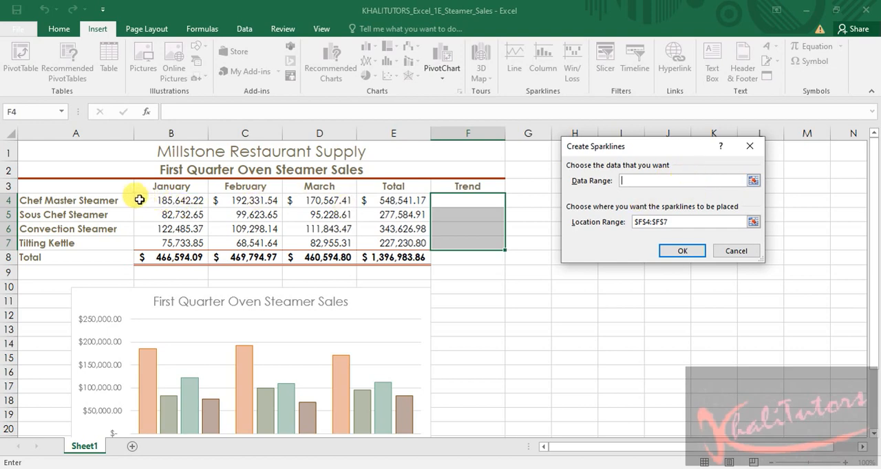
pyautogui.moveTo(140, 200); pyautogui.dragTo(324, 250)
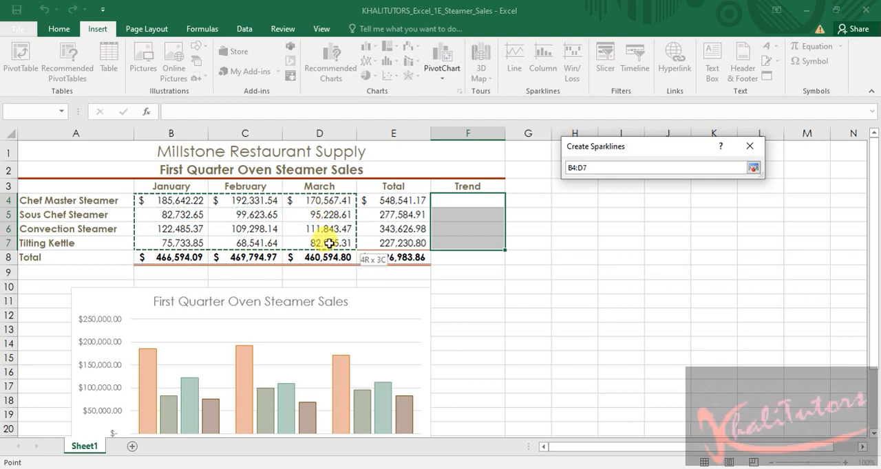
pyautogui.moveTo(329, 244); pyautogui.dragTo(329, 244)
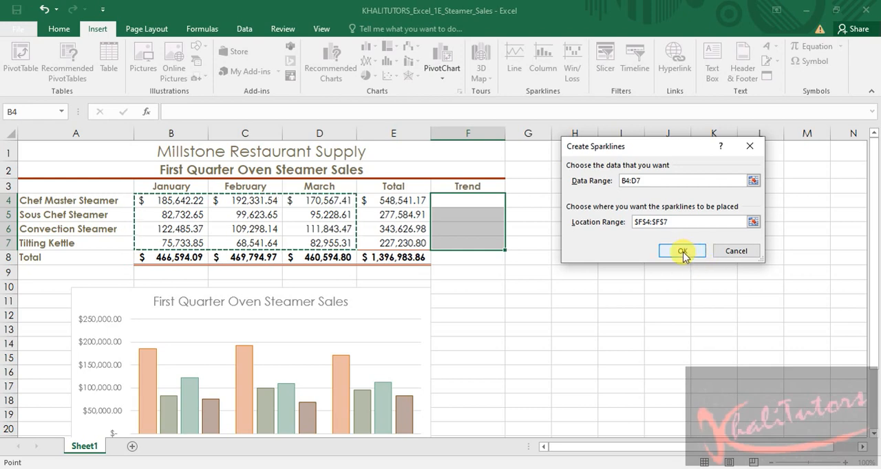
pyautogui.click(684, 252)
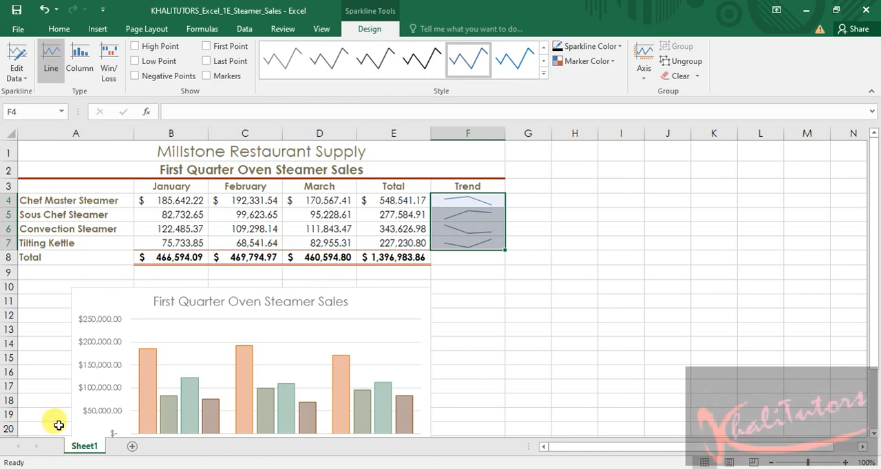
# Switch to the Word instructions and highlight "Show the sparkline Markers" in step 12 in yellow
pyautogui.hotkey('alt', 'Tab')
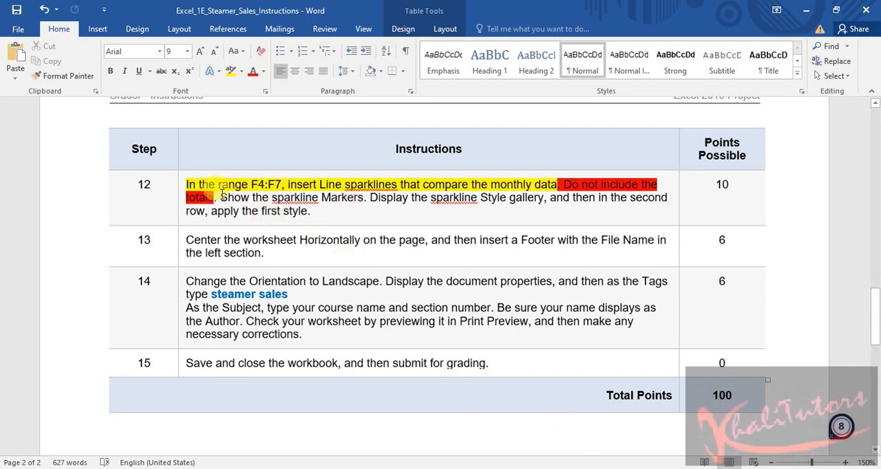
pyautogui.moveTo(220, 197); pyautogui.dragTo(362, 198)
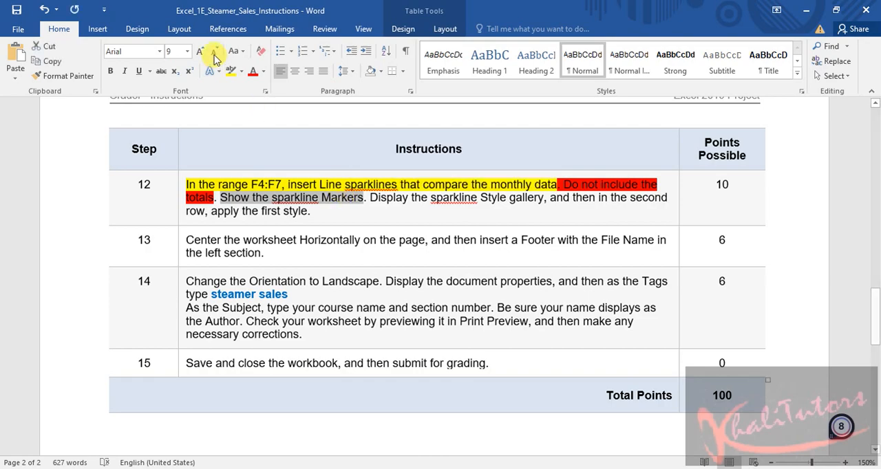
pyautogui.click(231, 72)
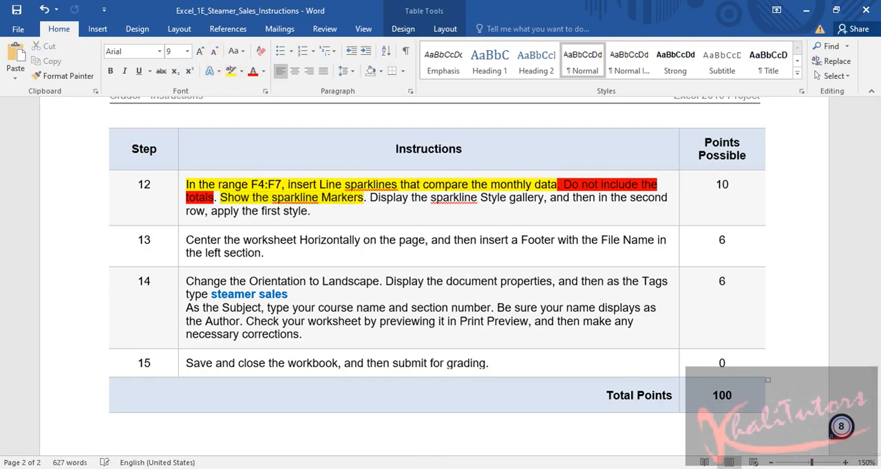
# Switch to the Excel workbook, show Markers on the F4:F7 sparklines and apply Sparkline Style Accent 1, Darker 25%
pyautogui.hotkey('alt', 'Tab')
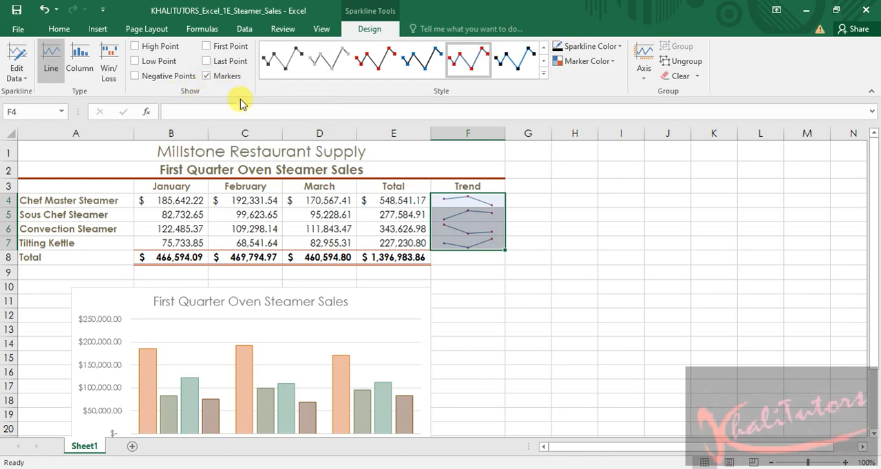
pyautogui.hotkey('alt', 'Tab')
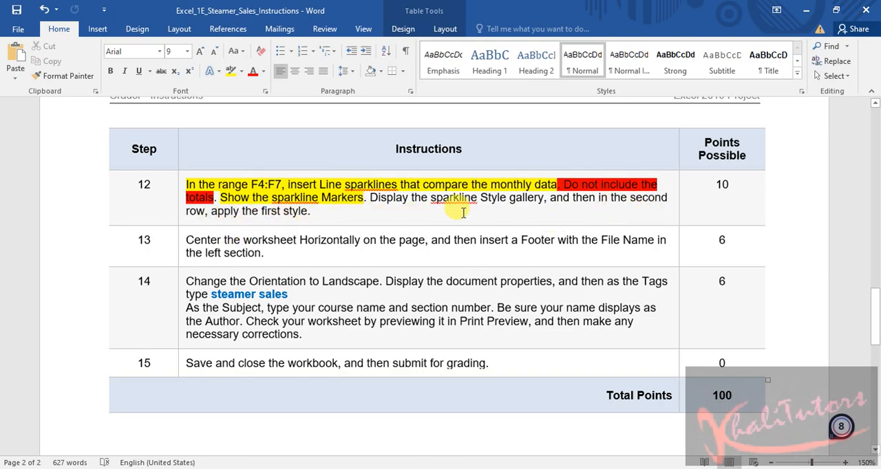
pyautogui.hotkey('alt', 'Tab')
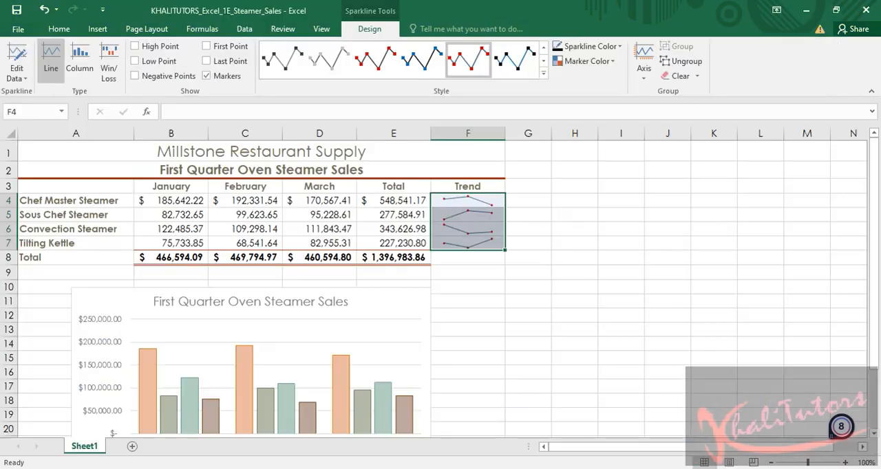
pyautogui.click(542, 74)
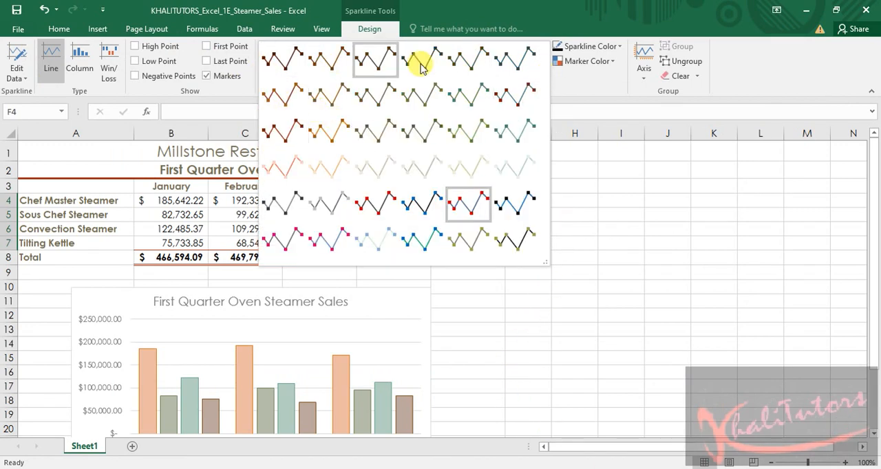
pyautogui.click(275, 101)
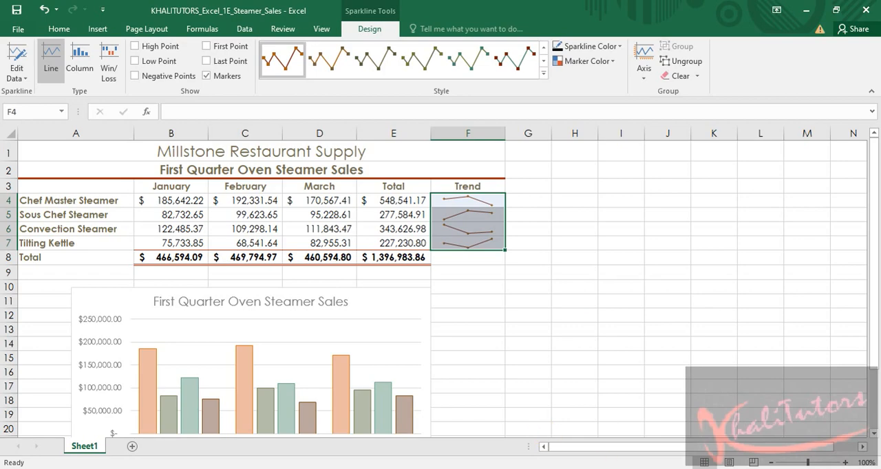
# Switch to the Word instructions and highlight the last sentence of step 12, about the sparkline Style gallery, in yellow
pyautogui.click(590, 468)
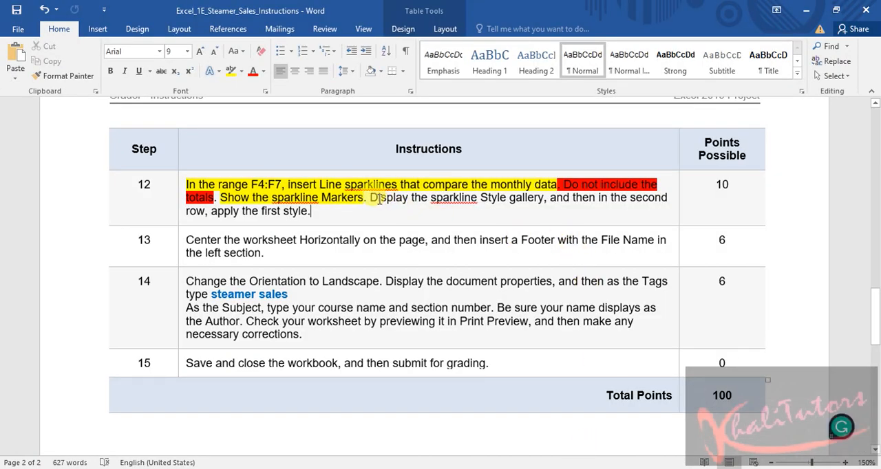
pyautogui.moveTo(370, 197); pyautogui.dragTo(359, 218)
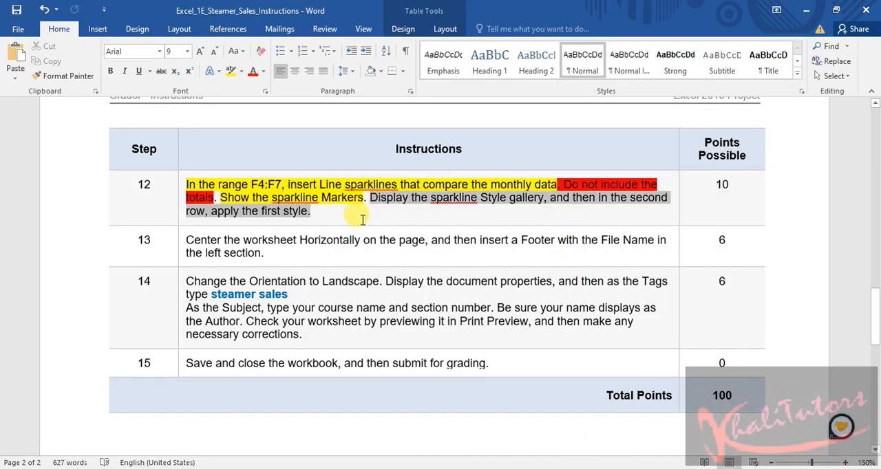
pyautogui.click(413, 199)
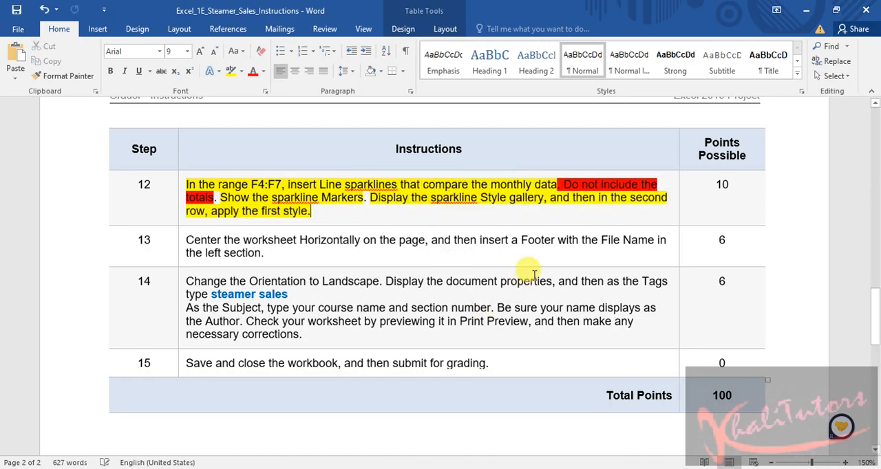
# Check step 10 of the instructions, then in the Excel workbook move the chart slightly right to center it below the data in columns A to F
pyautogui.scroll(5, 555, 265)
pyautogui.scroll(6, 558, 258)
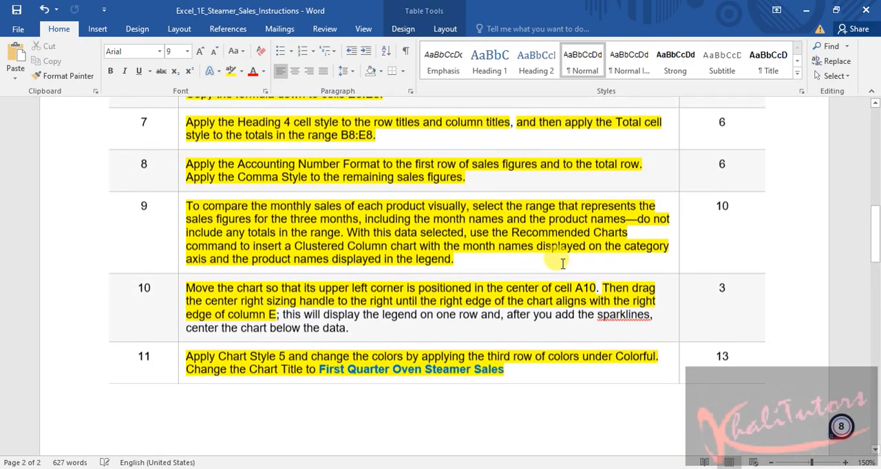
pyautogui.scroll(-2, 543, 261)
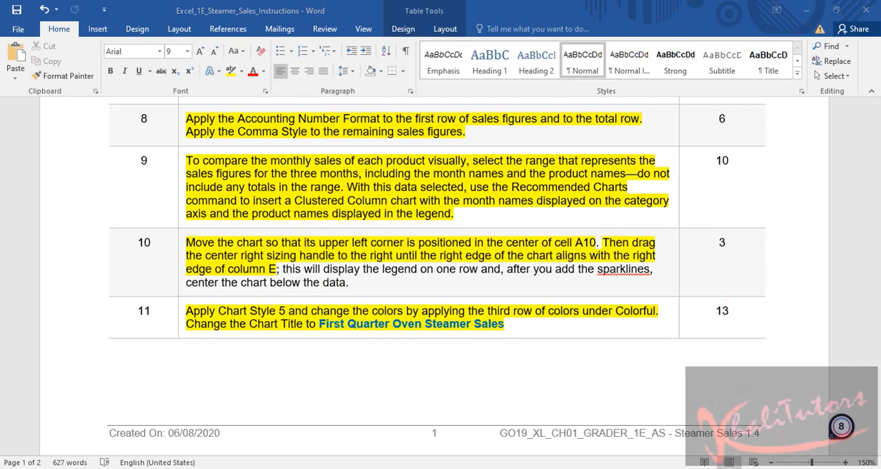
pyautogui.hotkey('alt', 'Tab')
pyautogui.scroll(-3, 489, 275)
pyautogui.scroll(1, 501, 269)
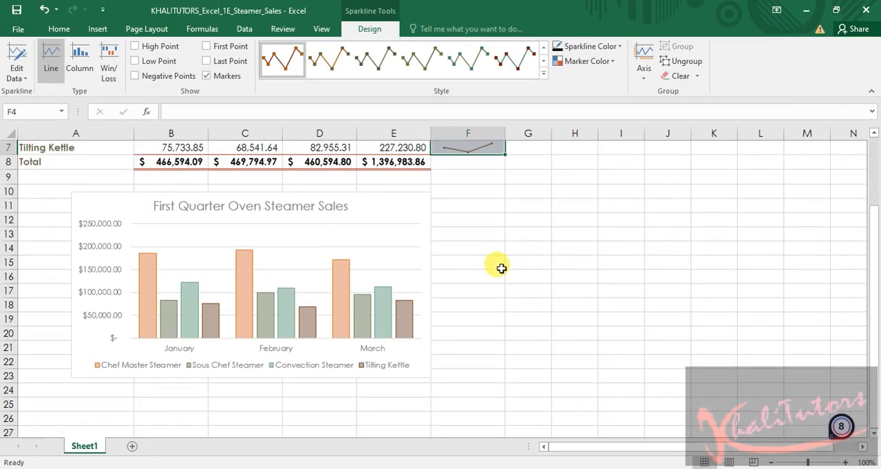
pyautogui.scroll(1, 502, 268)
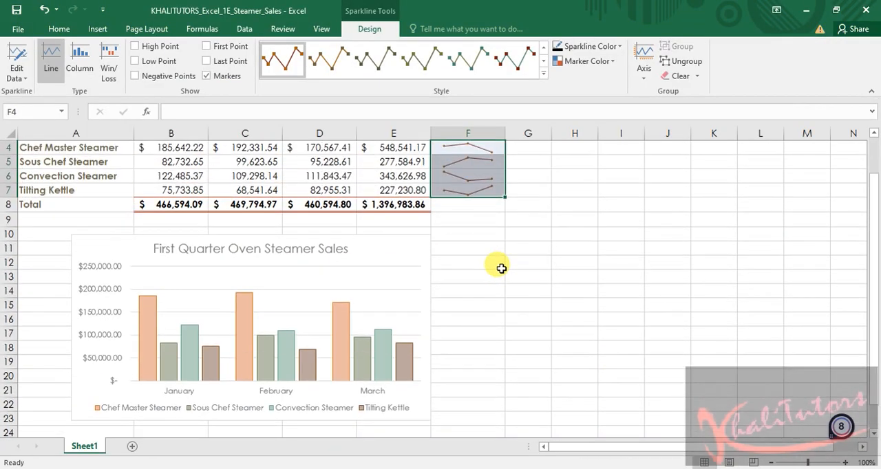
pyautogui.click(368, 245)
pyautogui.moveTo(369, 244); pyautogui.dragTo(379, 242)
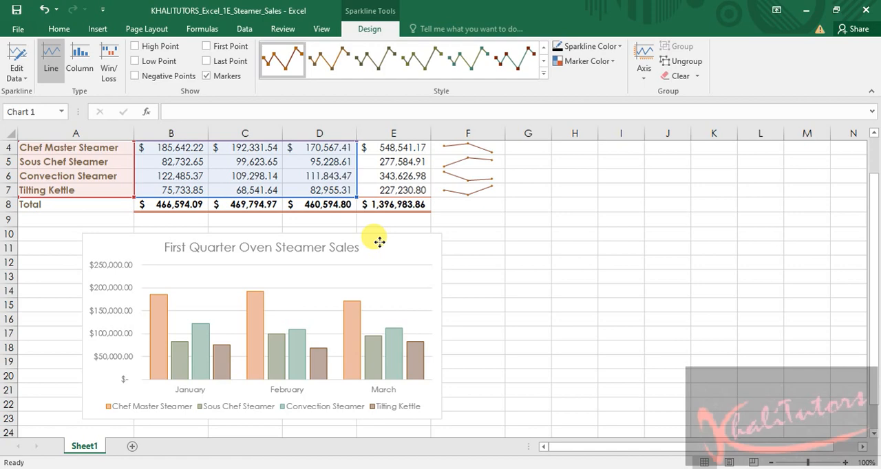
pyautogui.moveTo(379, 241); pyautogui.dragTo(379, 242)
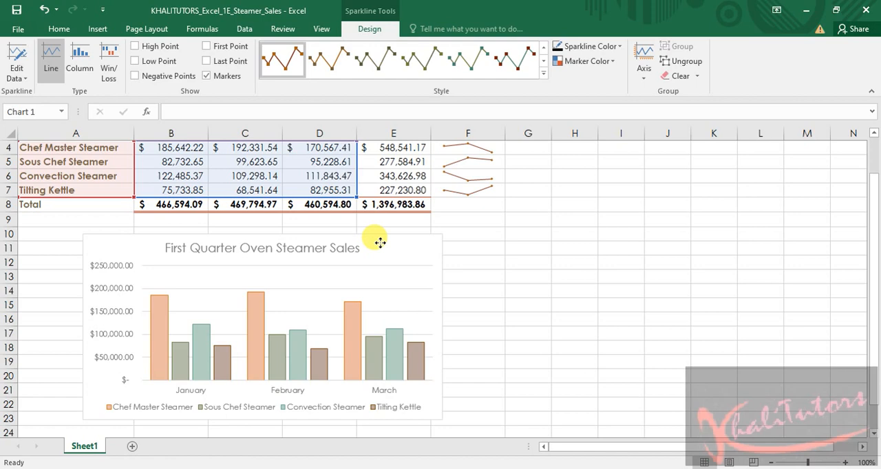
pyautogui.moveTo(379, 242); pyautogui.dragTo(378, 241)
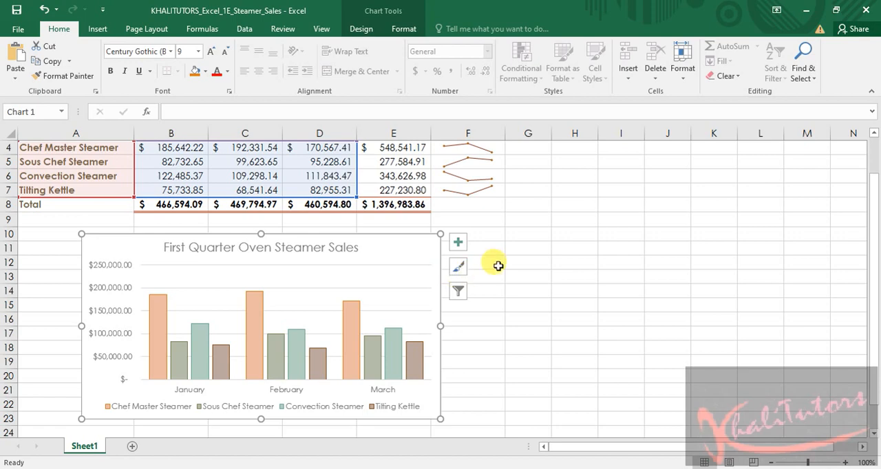
pyautogui.click(620, 235)
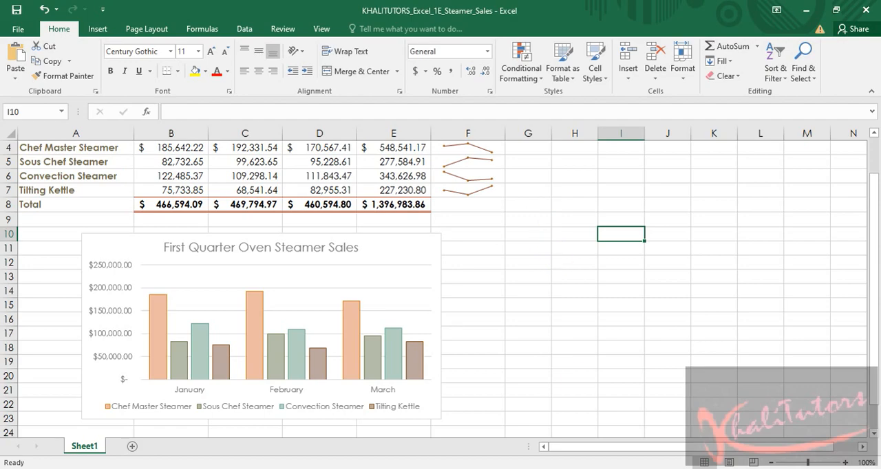
# Switch to the Word instructions, highlight the remaining text of step 10 about centering the chart in yellow, and save the document
pyautogui.hotkey('alt', 'Tab')
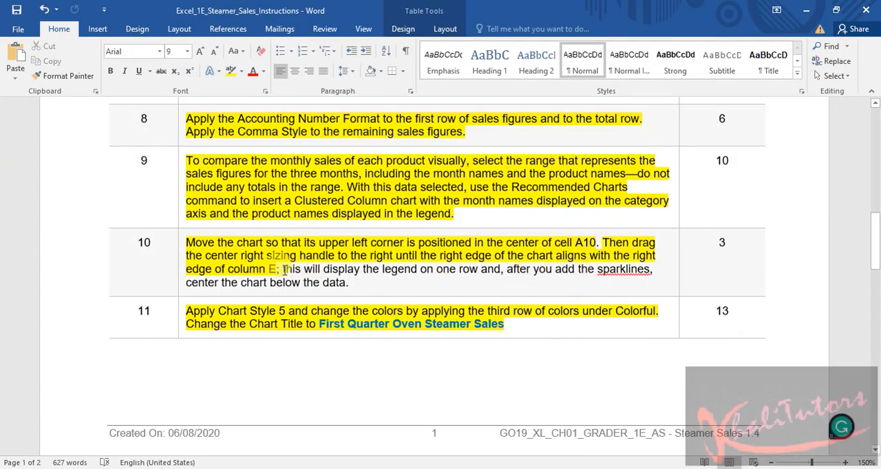
pyautogui.moveTo(282, 269); pyautogui.dragTo(352, 285)
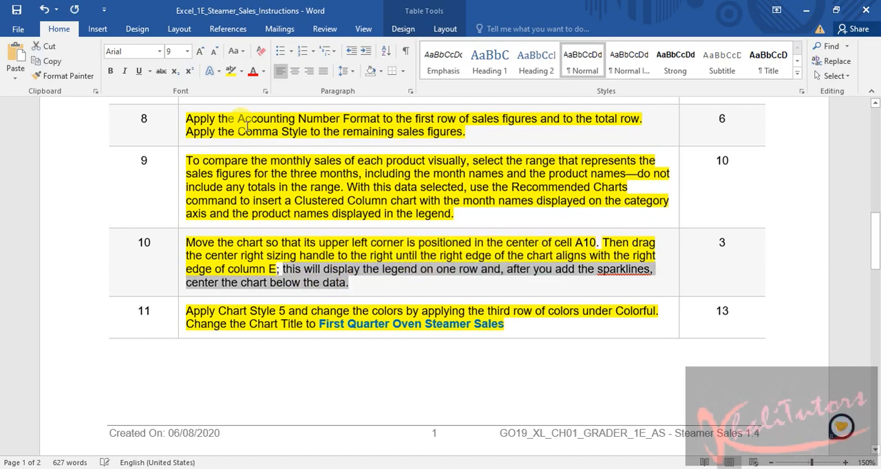
pyautogui.click(231, 70)
pyautogui.click(17, 12)
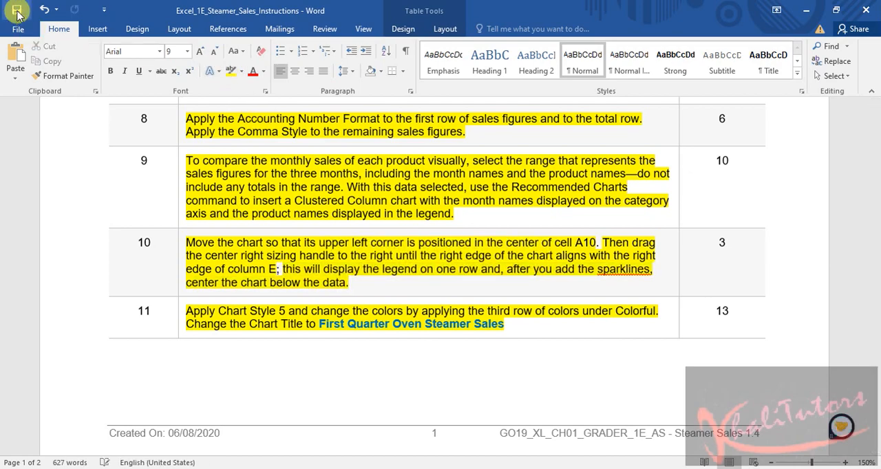
pyautogui.scroll(-8, 452, 275)
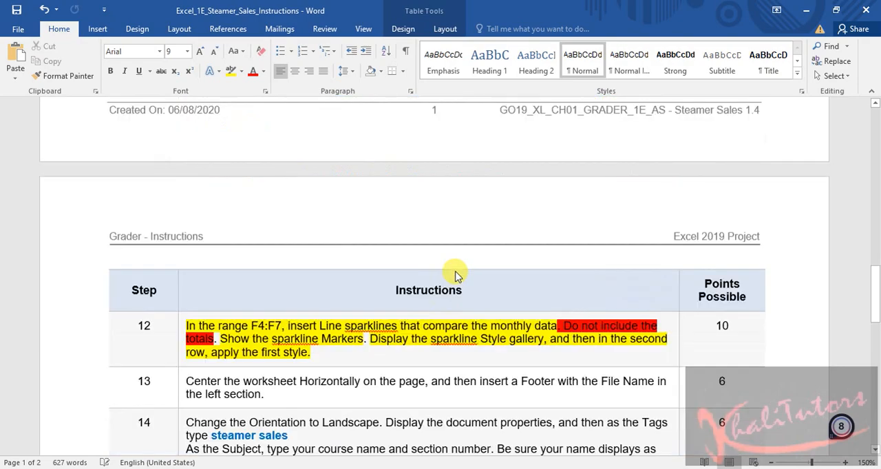
pyautogui.scroll(2, 455, 271)
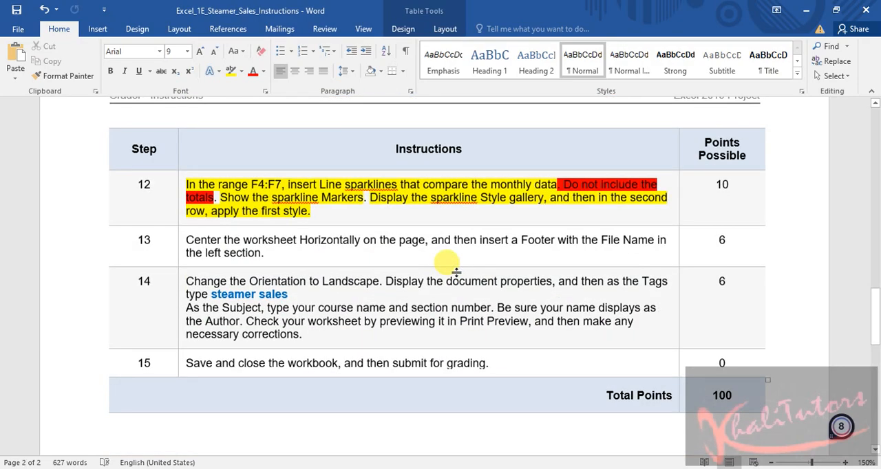
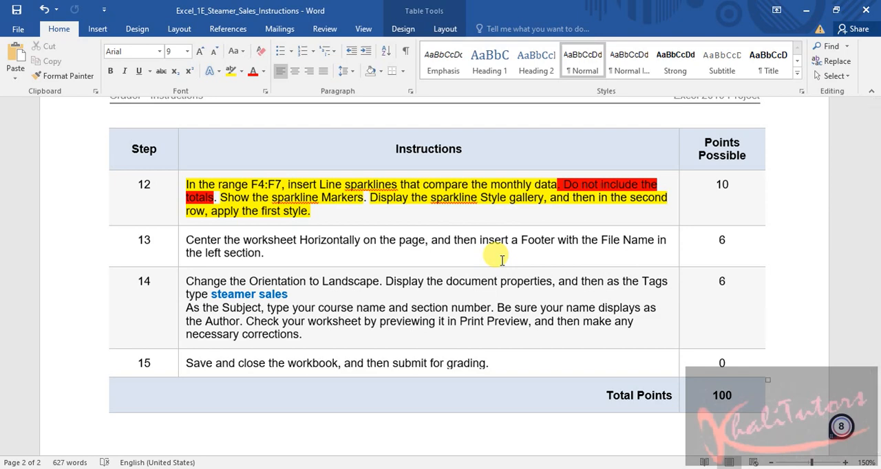
# Switch to the Excel workbook and, in Page Setup, center the worksheet horizontally on the page
pyautogui.hotkey('alt', 'Tab')
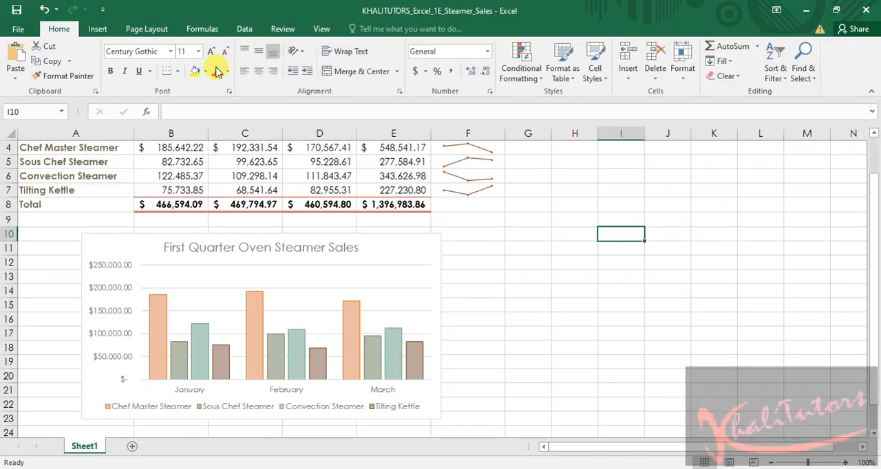
pyautogui.click(138, 31)
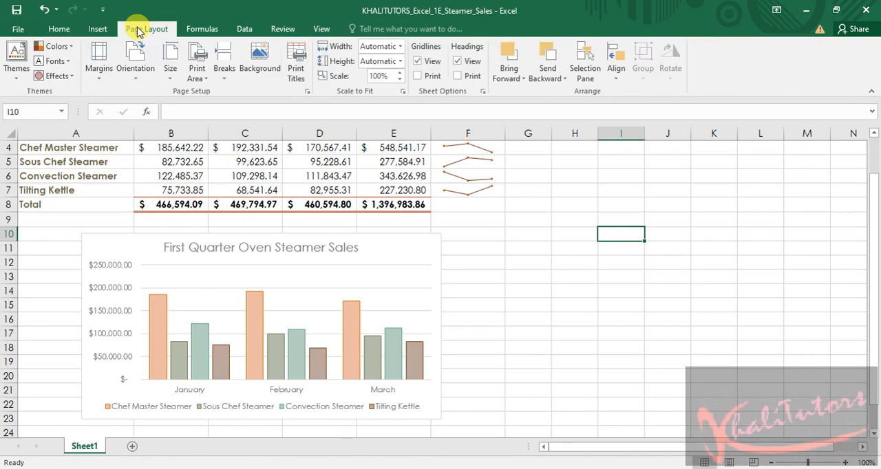
pyautogui.click(306, 92)
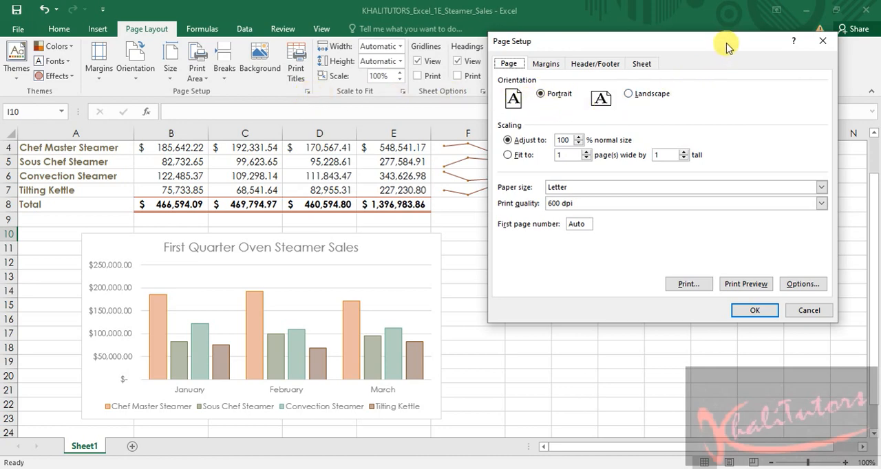
pyautogui.click(547, 65)
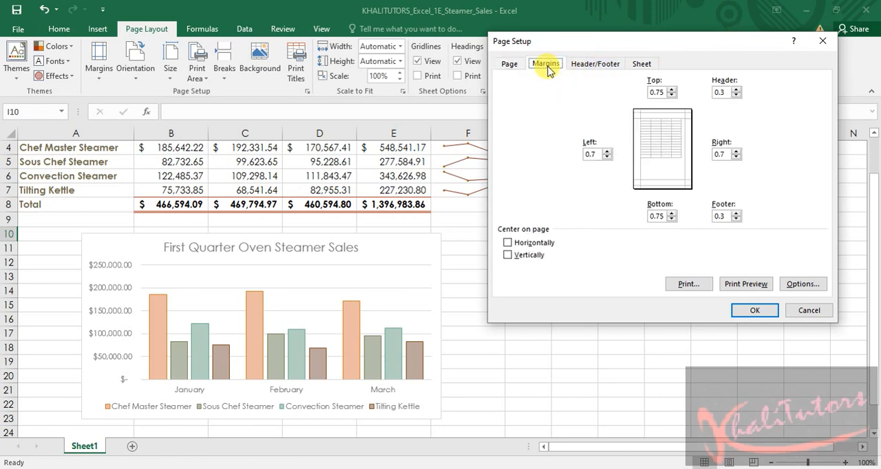
pyautogui.click(507, 245)
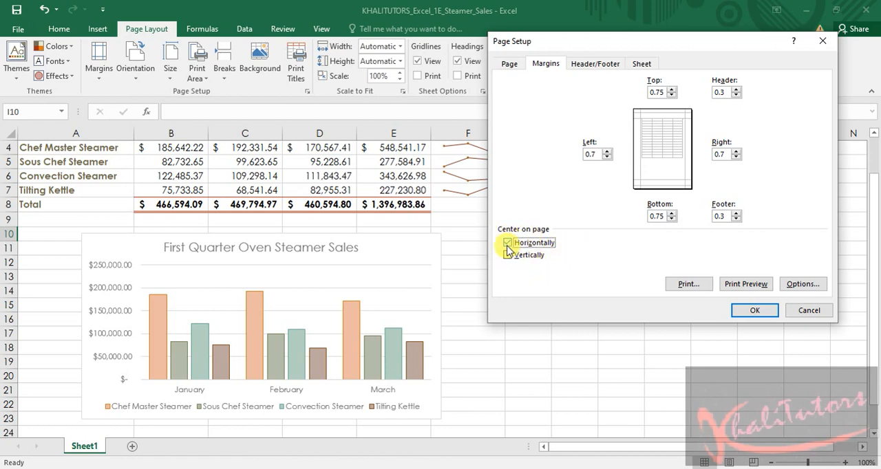
# Add a custom footer with the File Name in the left section, apply the page setup and save the workbook
pyautogui.click(597, 66)
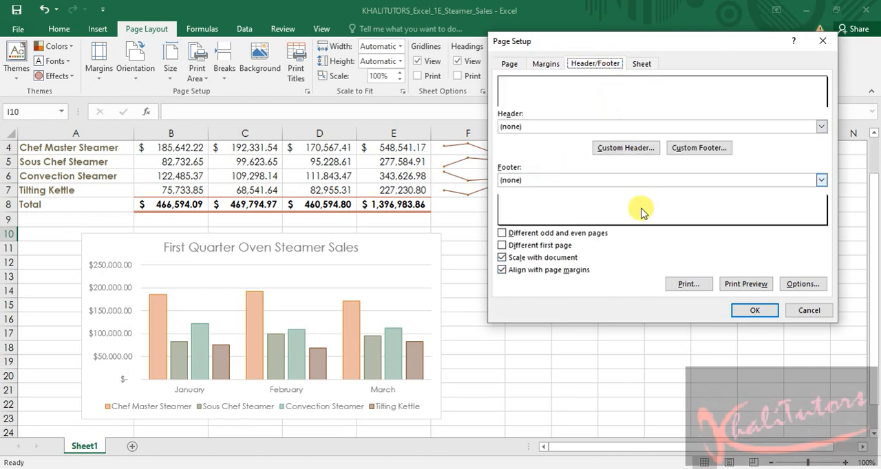
pyautogui.click(701, 148)
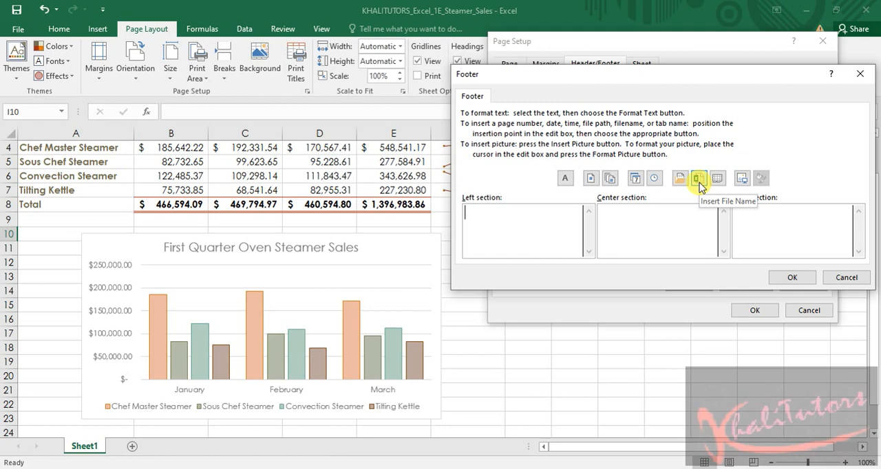
pyautogui.click(795, 280)
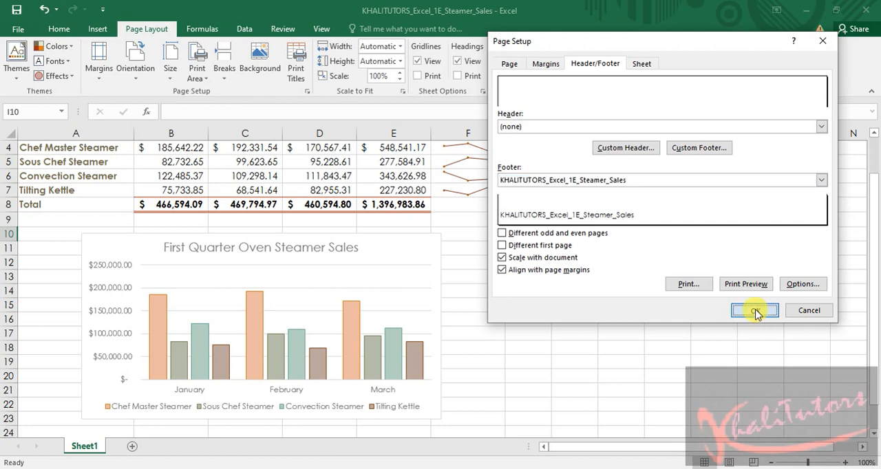
pyautogui.click(751, 311)
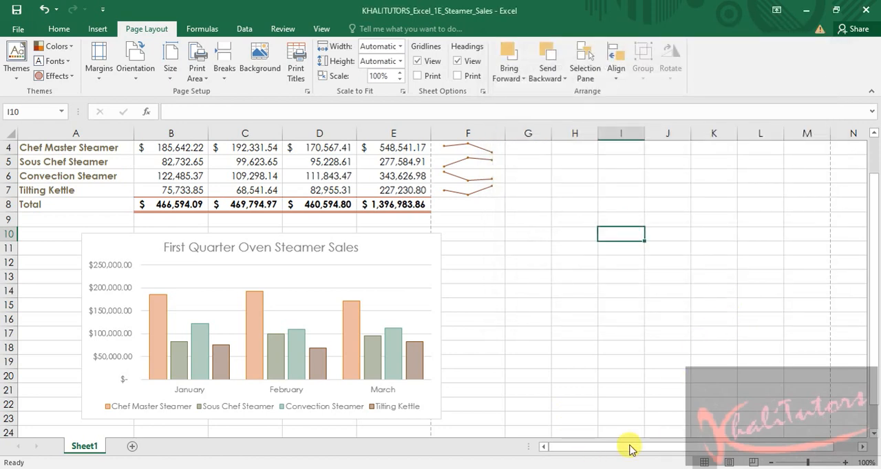
pyautogui.click(21, 14)
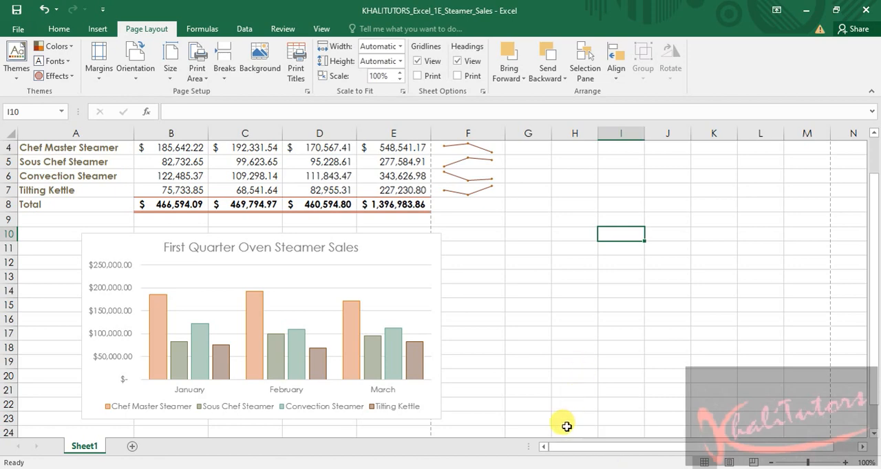
# Switch to the Word instructions and highlight all of step 13, about horizontal centering and the footer, in yellow
pyautogui.moveTo(637, 468)
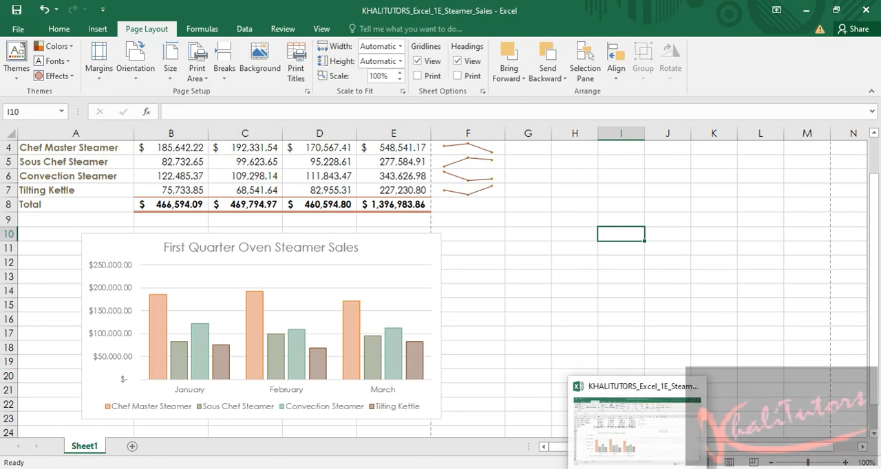
pyautogui.click(589, 468)
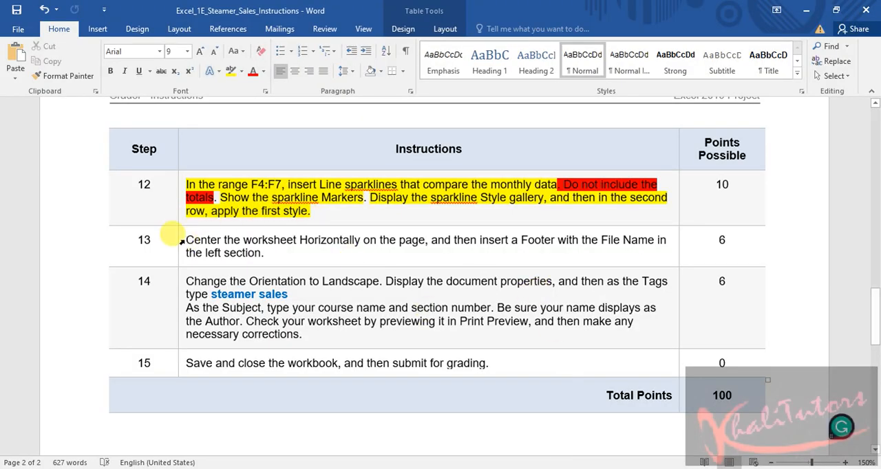
pyautogui.moveTo(186, 237); pyautogui.dragTo(653, 248)
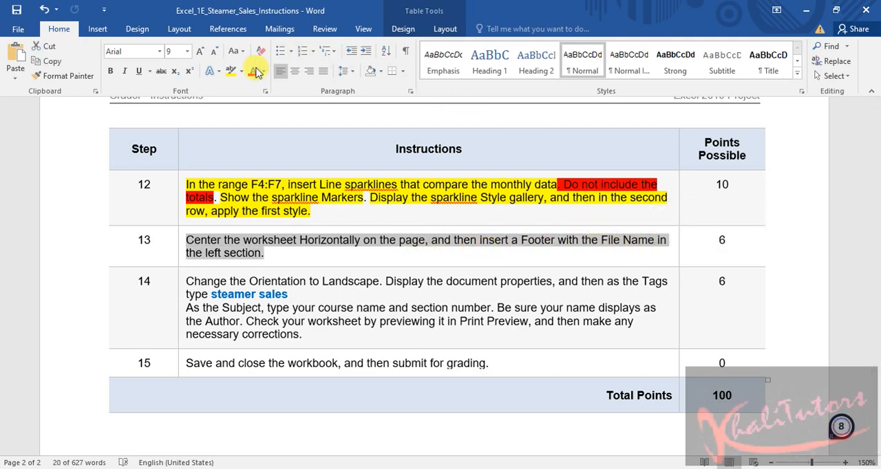
pyautogui.click(231, 71)
# Highlight "Change the Orientation to Landscape" in step 14 of the instructions in yellow
pyautogui.scroll(-3, 306, 253)
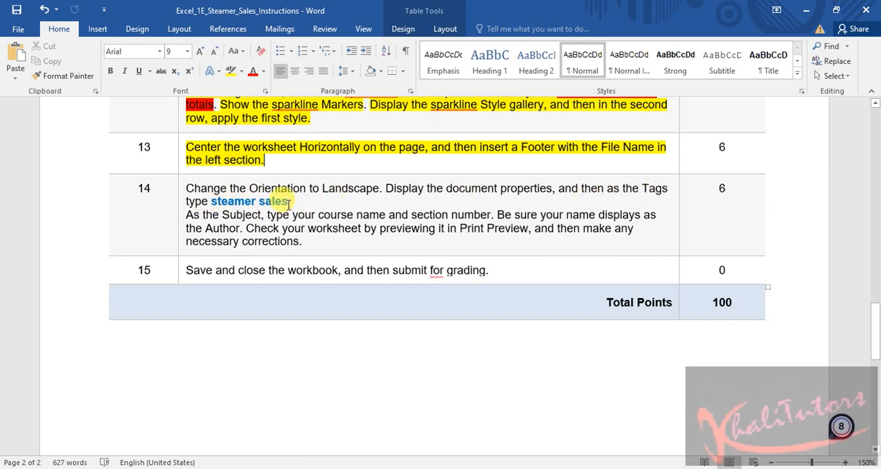
pyautogui.moveTo(290, 201); pyautogui.dragTo(212, 201)
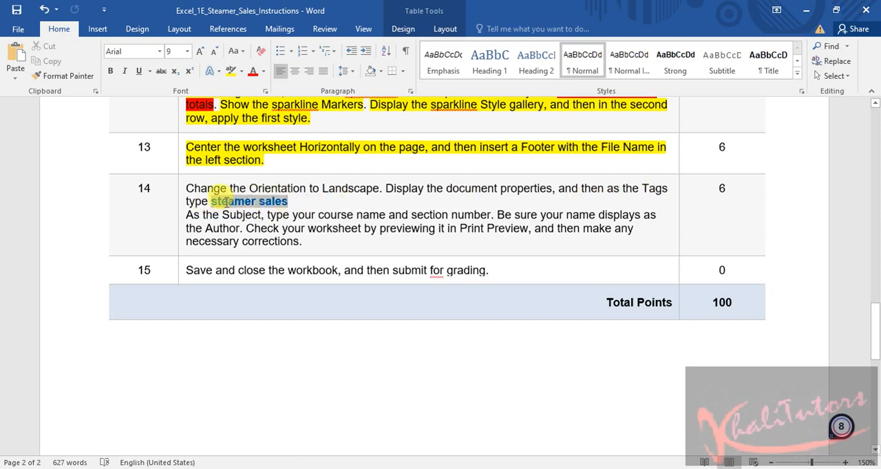
pyautogui.click(379, 228)
pyautogui.moveTo(379, 187); pyautogui.dragTo(188, 189)
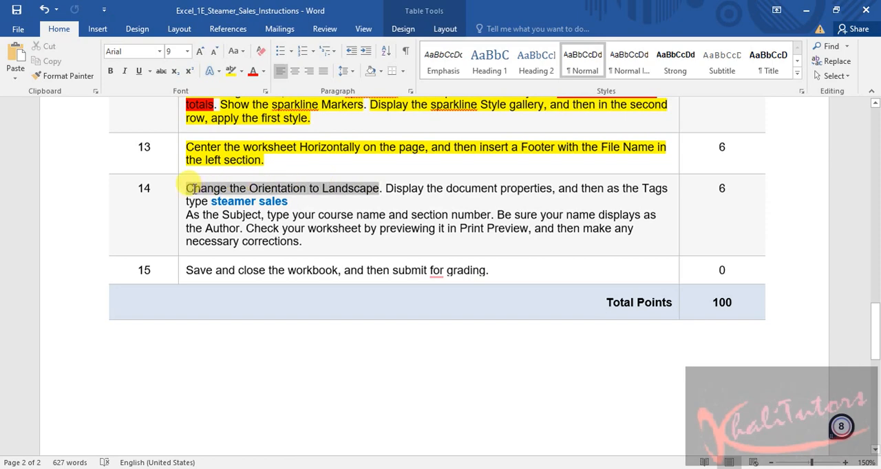
pyautogui.click(231, 72)
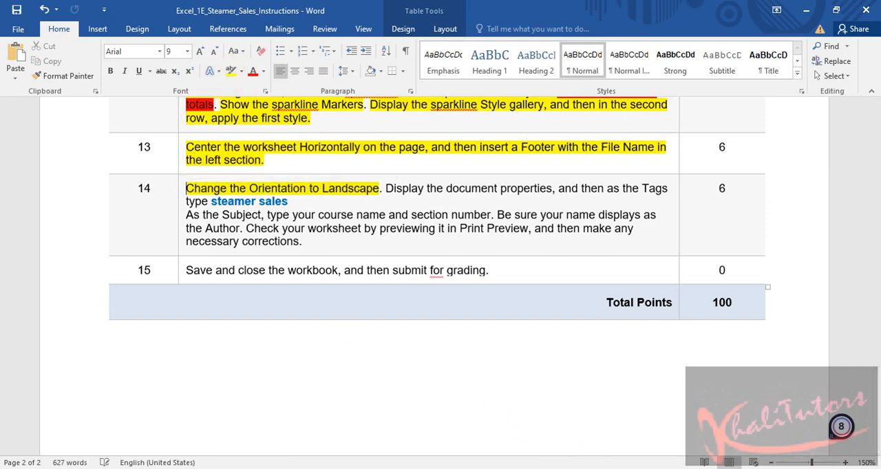
# Switch to the Excel workbook, change the page orientation to Landscape and check that the setting is applied
pyautogui.hotkey('alt', 'Tab')
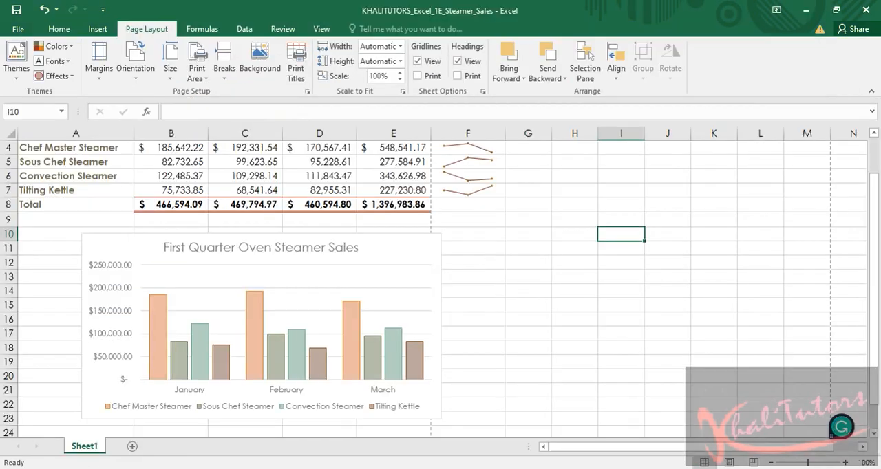
pyautogui.click(132, 73)
pyautogui.click(148, 126)
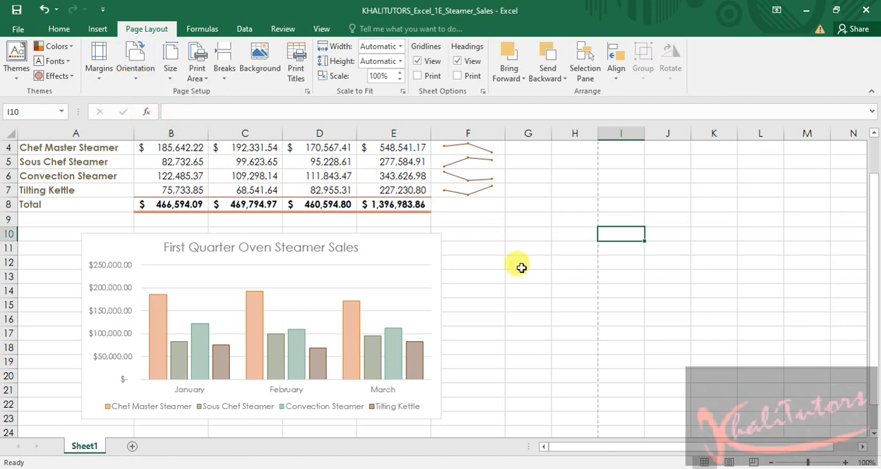
pyautogui.click(134, 77)
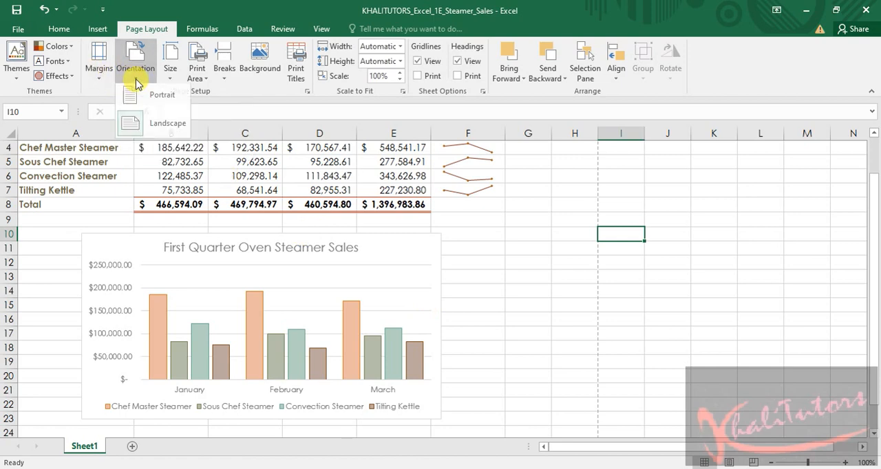
pyautogui.click(691, 317)
# Open the Tags property of the workbook for editing, then copy "steamer sales" from step 14 of the Word instructions
pyautogui.moveTo(637, 468)
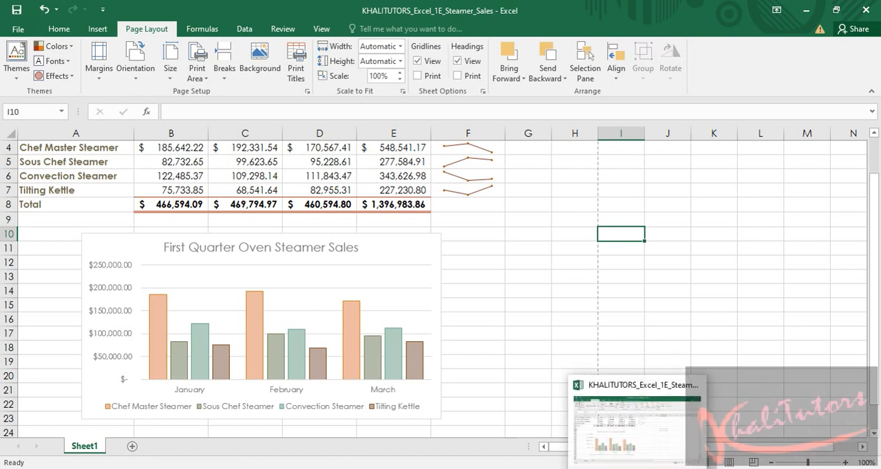
pyautogui.click(17, 29)
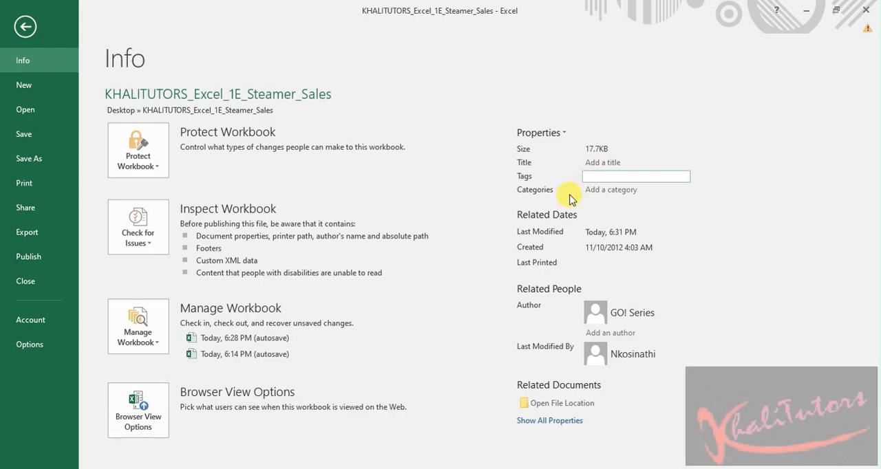
pyautogui.hotkey('alt', 'Tab')
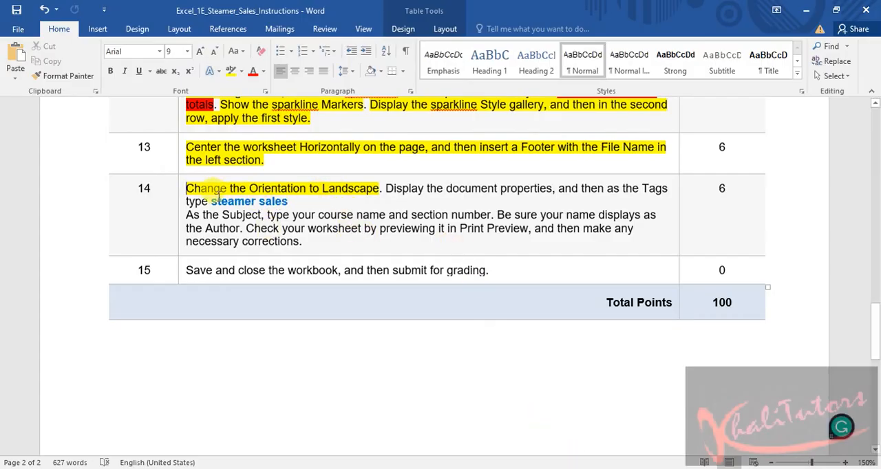
pyautogui.moveTo(212, 201); pyautogui.dragTo(289, 201)
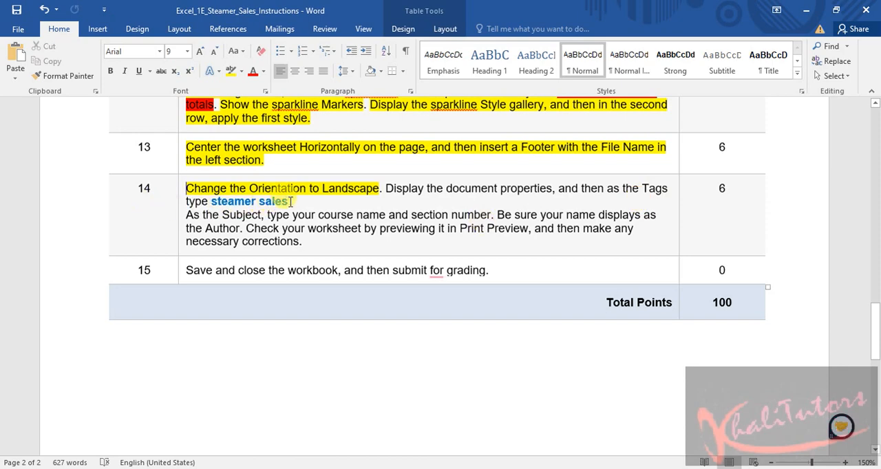
pyautogui.rightClick(234, 203)
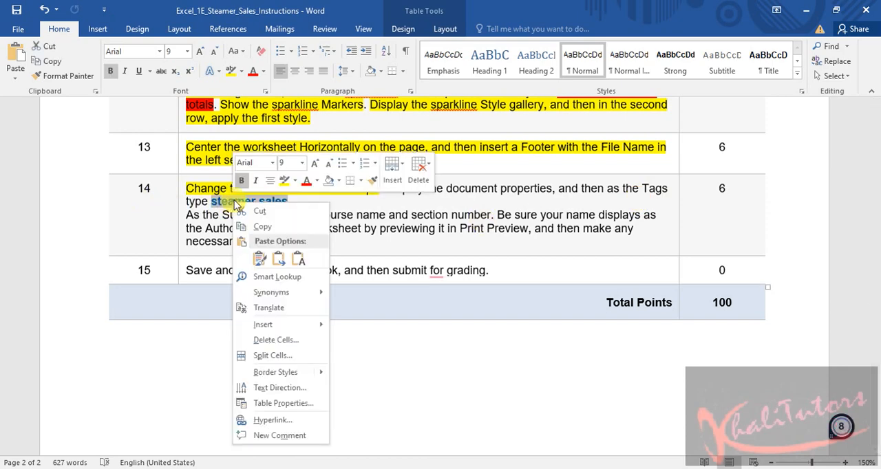
pyautogui.click(260, 226)
# Return to the Excel workbook, paste "steamer sales" as its Tags property and save the workbook
pyautogui.hotkey('alt', 'Tab')
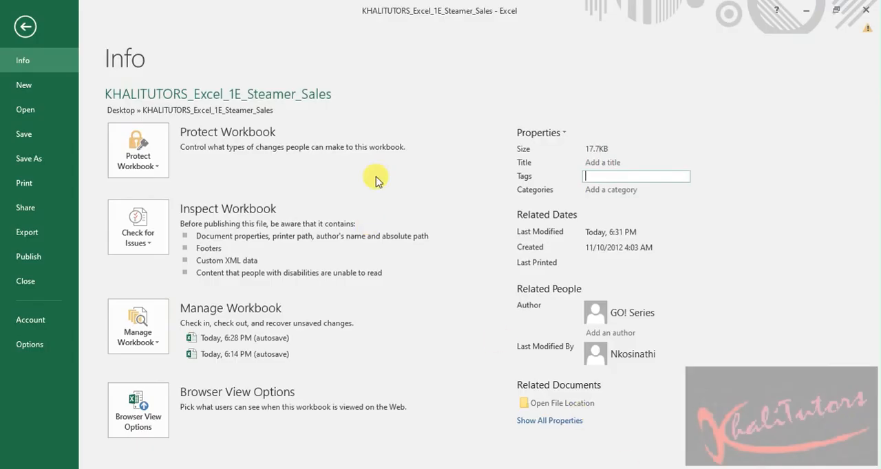
pyautogui.click(632, 177)
pyautogui.rightClick(631, 177)
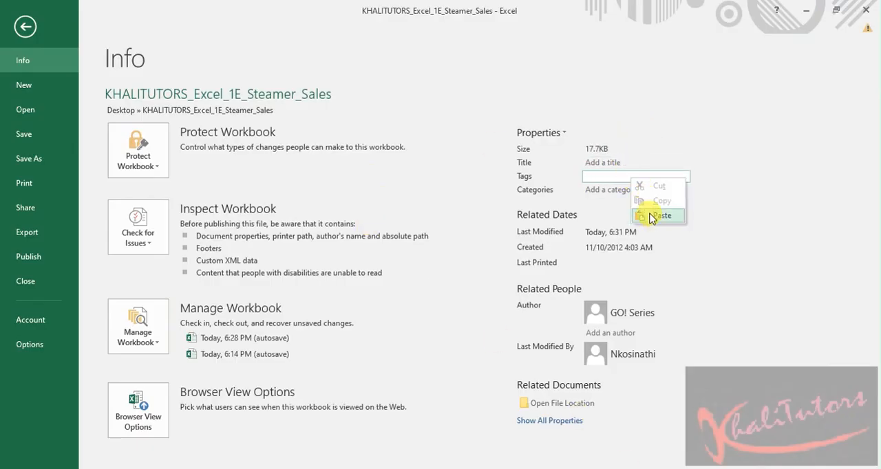
pyautogui.click(660, 217)
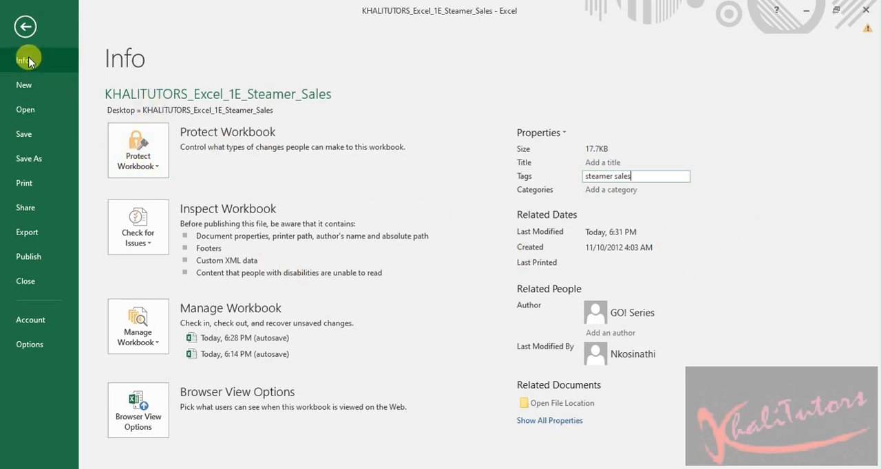
pyautogui.click(25, 137)
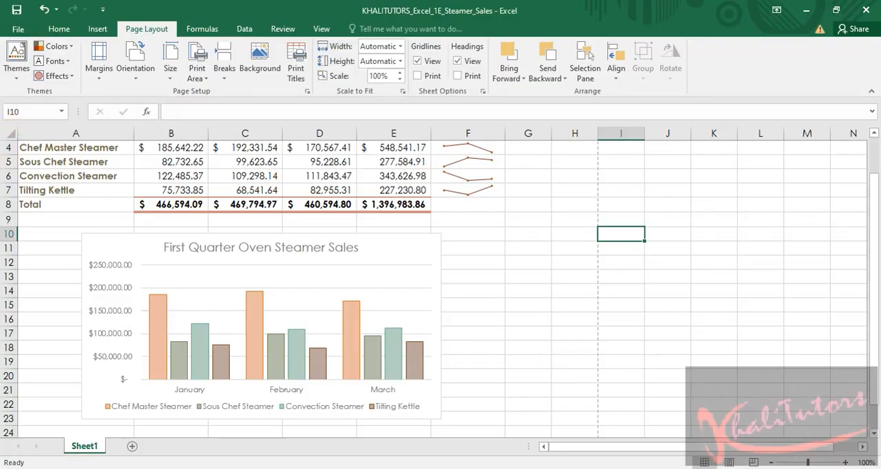
# Switch to the Word instructions and highlight the step 14 sentence about document properties and the steamer sales tag in yellow
pyautogui.click(589, 467)
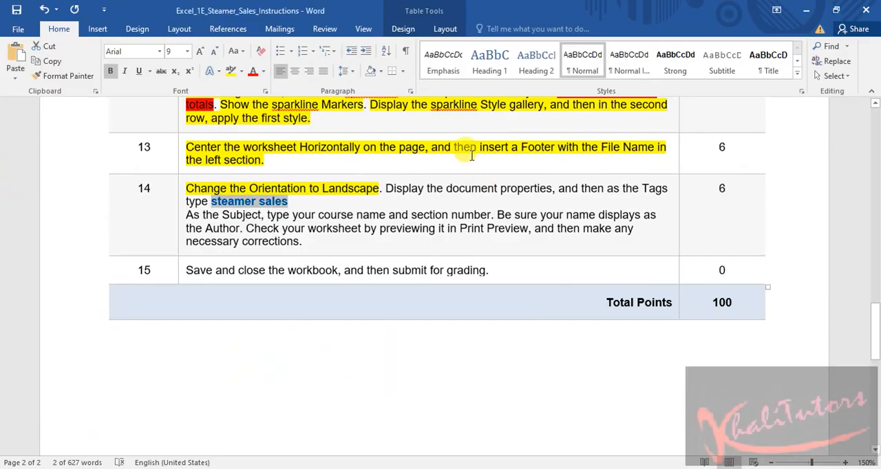
pyautogui.click(389, 187)
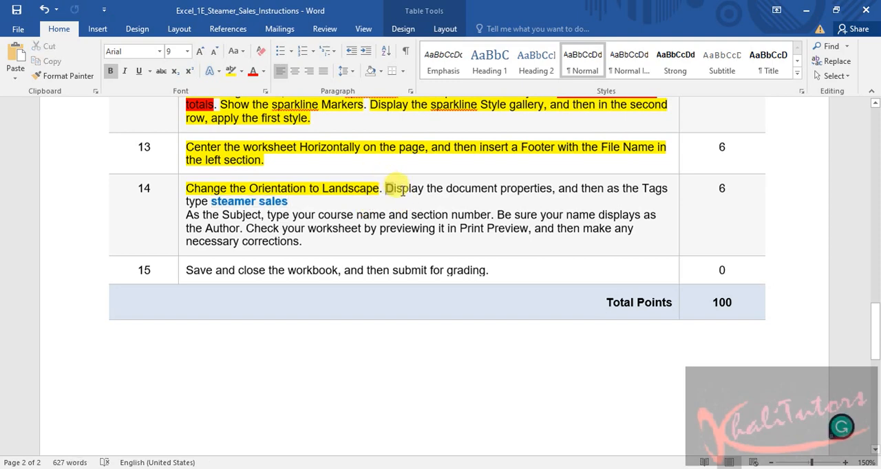
pyautogui.moveTo(403, 191); pyautogui.dragTo(436, 195)
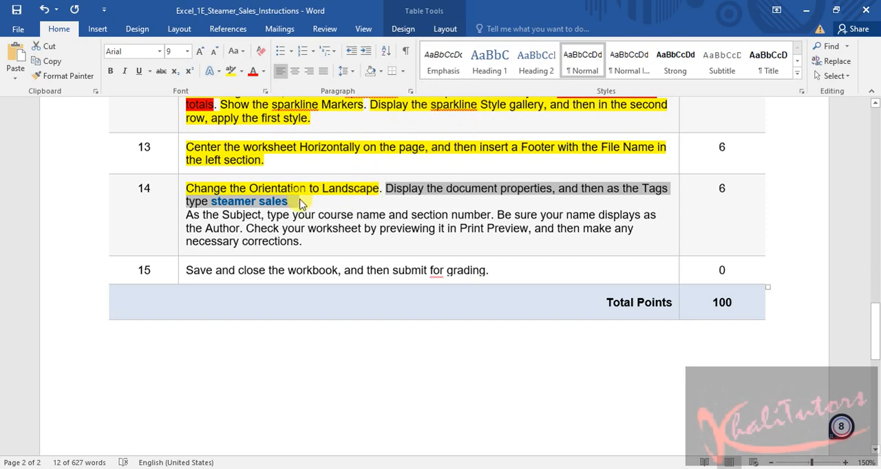
pyautogui.click(230, 73)
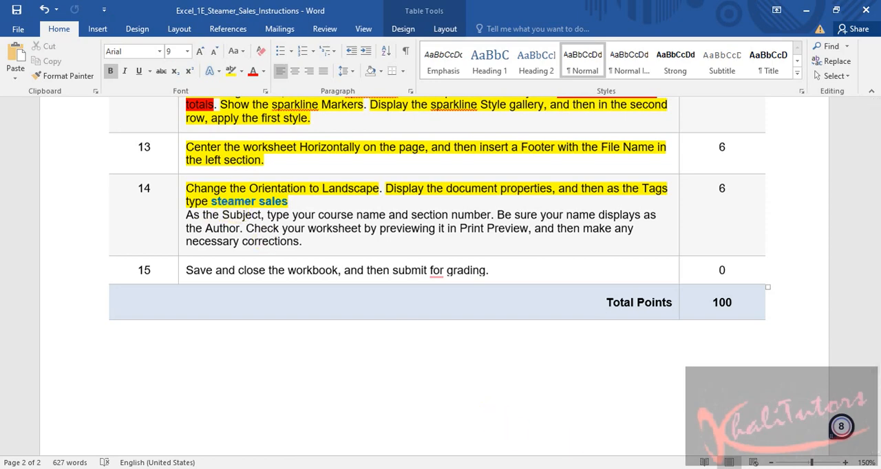
# Switch to the Excel workbook and show all of its document properties, including the Subject
pyautogui.hotkey('alt', 'Tab')
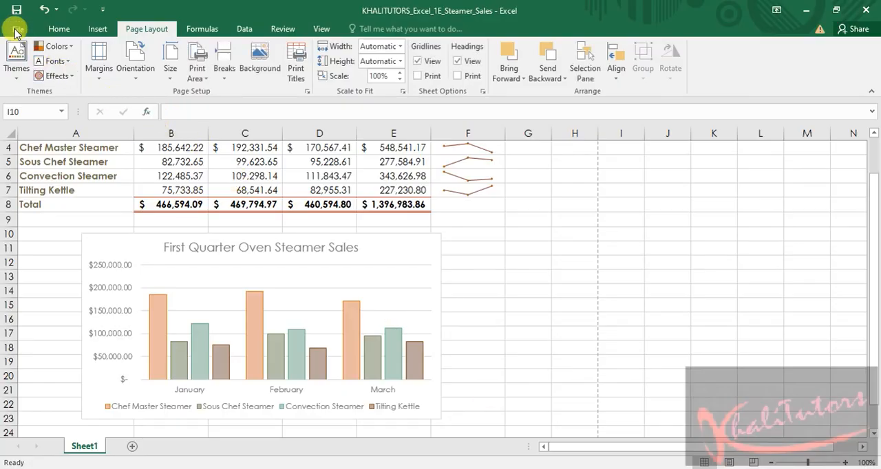
pyautogui.click(15, 32)
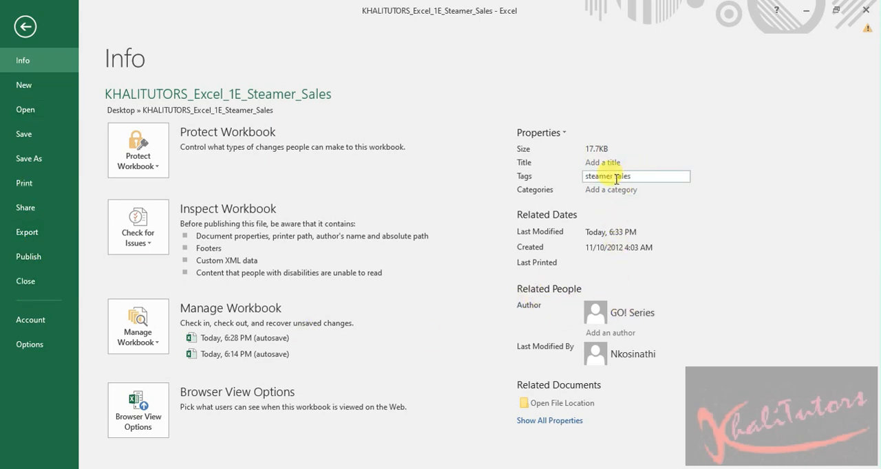
pyautogui.click(544, 427)
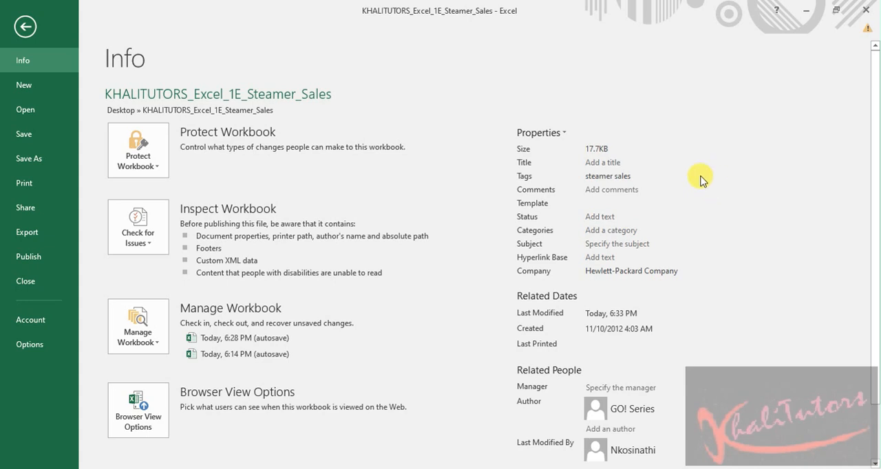
pyautogui.scroll(-1, 691, 167)
pyautogui.scroll(-1, 692, 167)
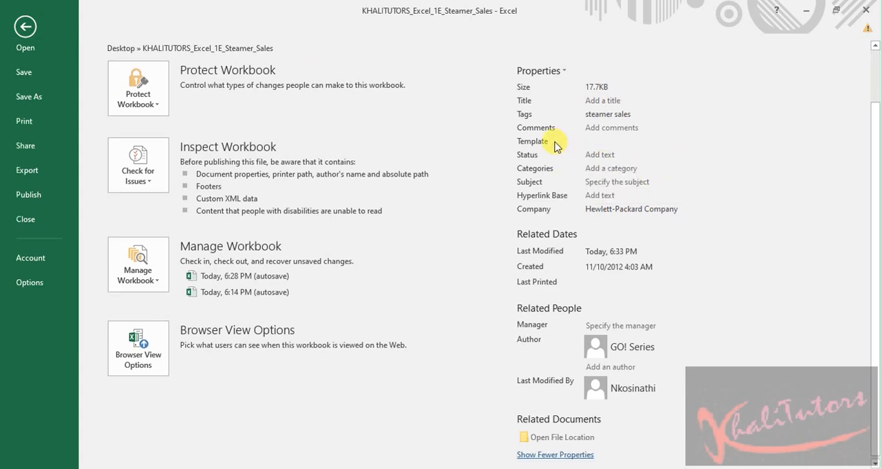
# Enter EUP1501-2021-S2 as the workbook's Subject property
pyautogui.click(597, 182)
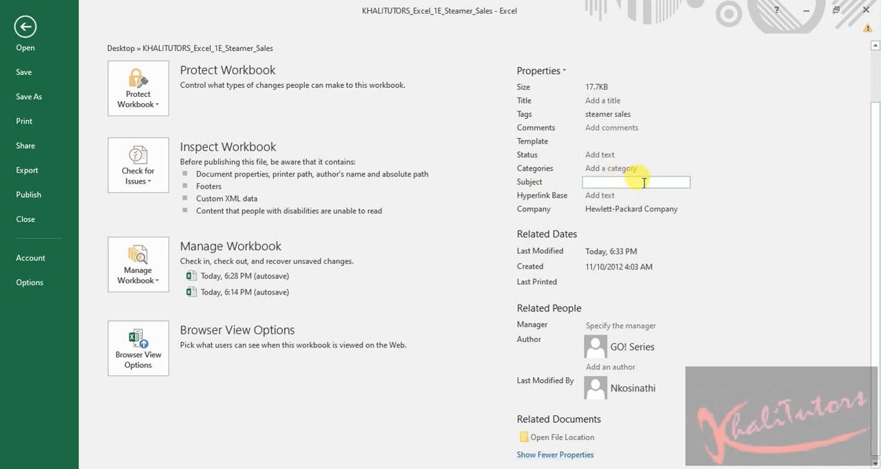
pyautogui.write('EUP1501-2021-S2')
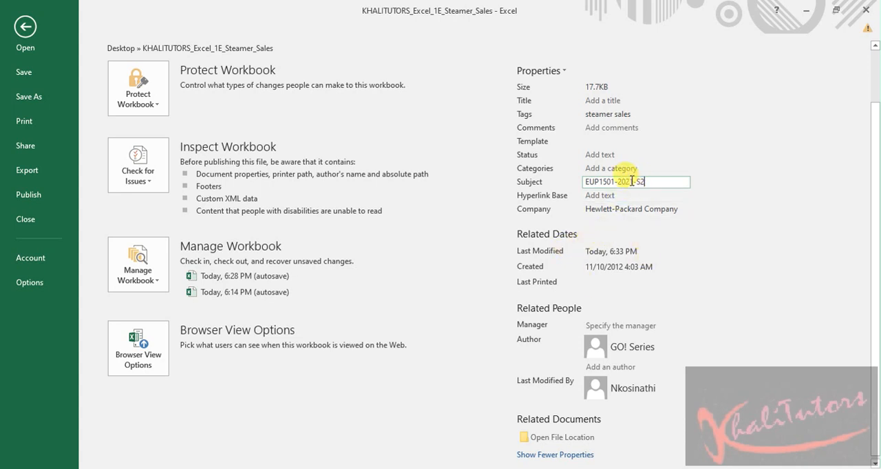
# Correct the year in the Subject property so it reads EUP1501-2022-S2, and save the workbook
pyautogui.click(631, 182)
pyautogui.press('BackSpace')
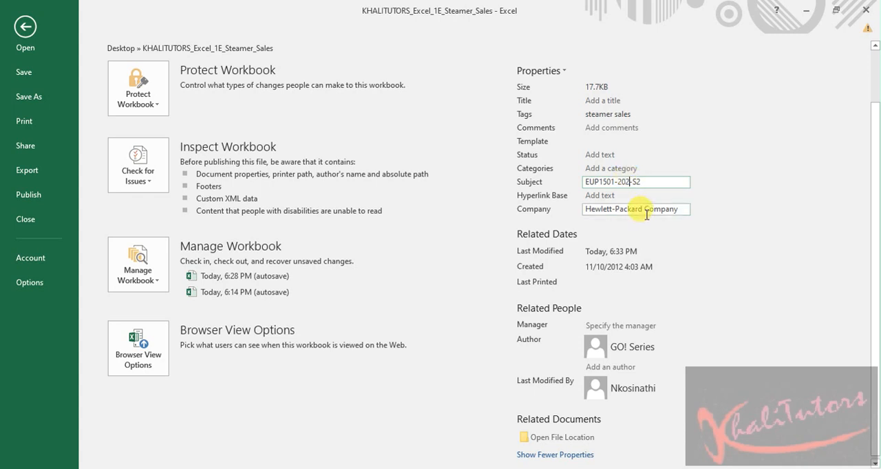
pyautogui.write('2')
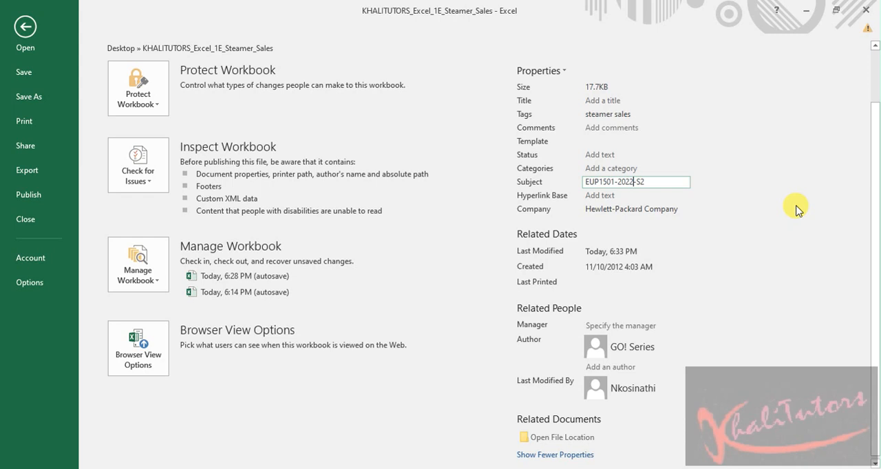
pyautogui.click(35, 75)
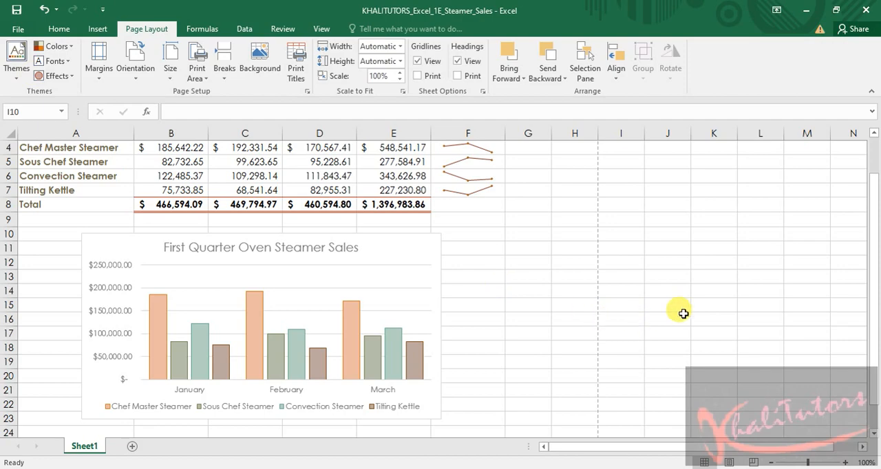
# Look over the sales table, sparklines and chart on Sheet1 and close the workbook
pyautogui.scroll(1, 695, 285)
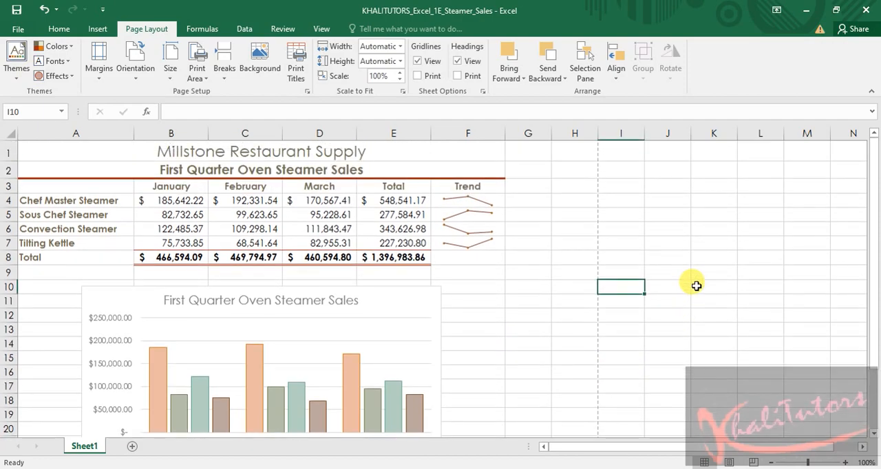
pyautogui.scroll(-8, 695, 286)
pyautogui.scroll(7, 694, 286)
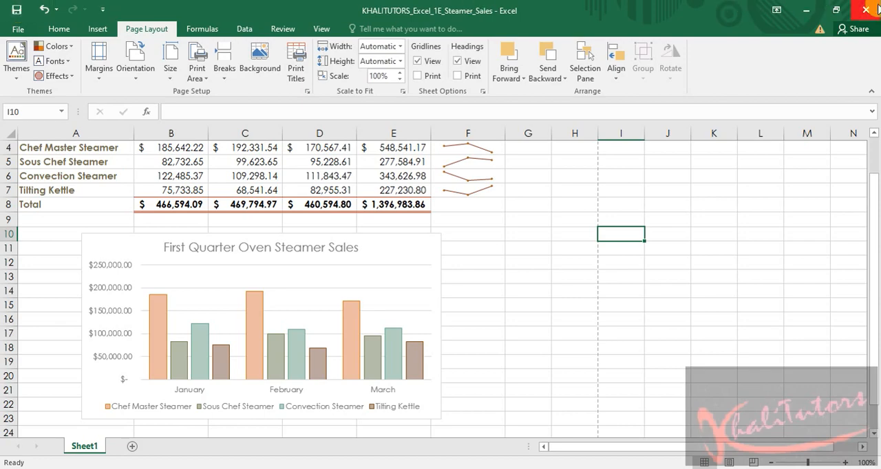
pyautogui.scroll(1, 506, 251)
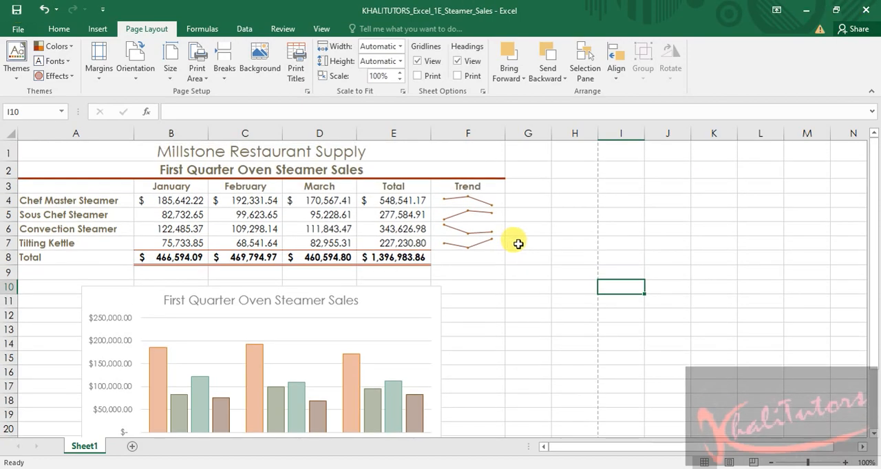
pyautogui.scroll(-10, 517, 244)
pyautogui.scroll(7, 531, 227)
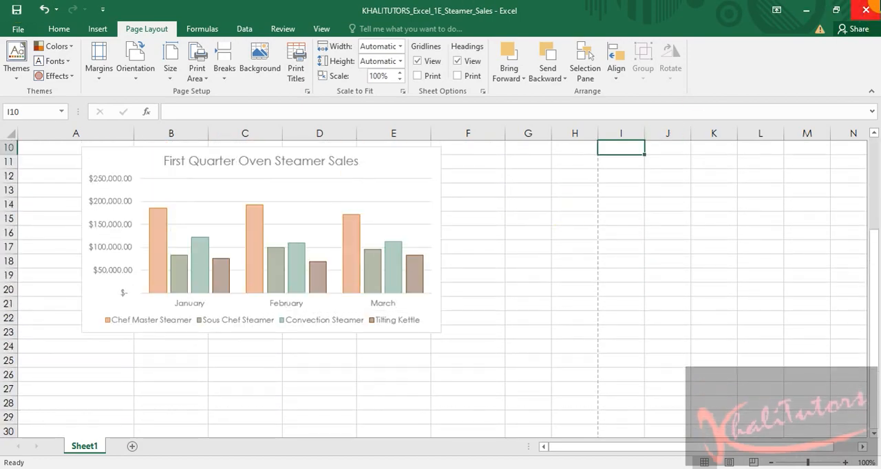
pyautogui.click(865, 10)
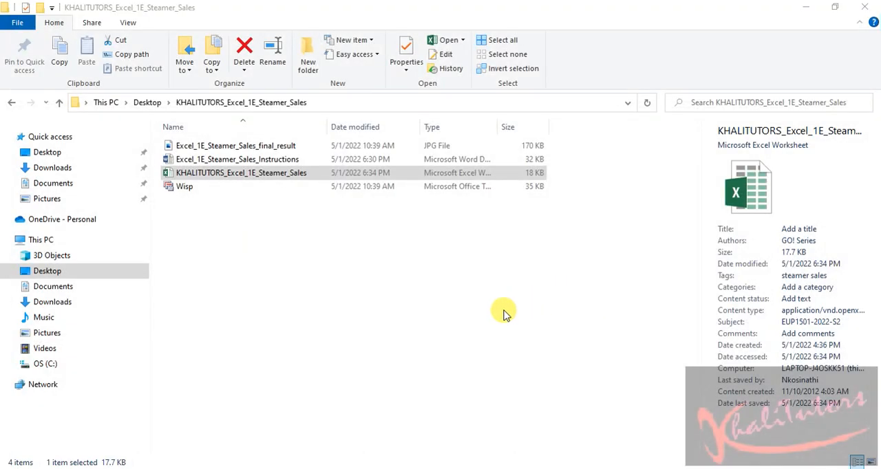